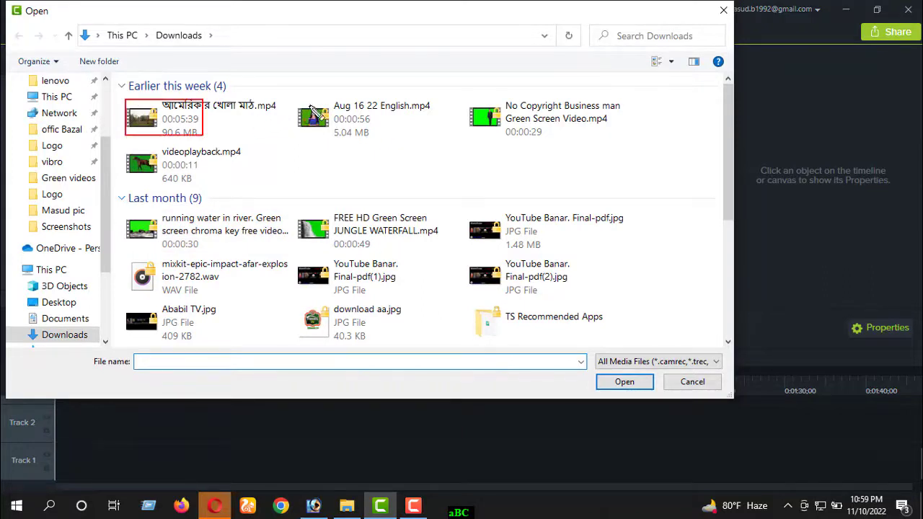
pyautogui.moveTo(459, 95); pyautogui.dragTo(576, 151)
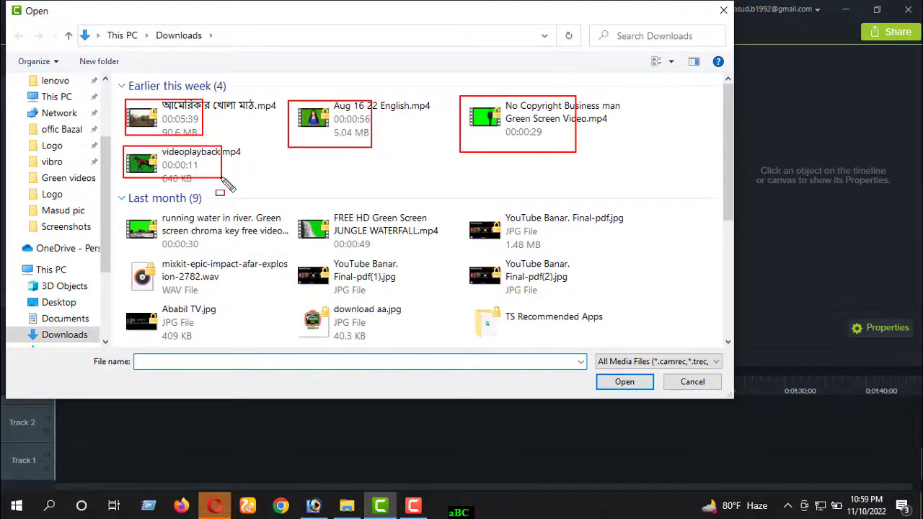
pyautogui.moveTo(293, 203); pyautogui.dragTo(375, 245)
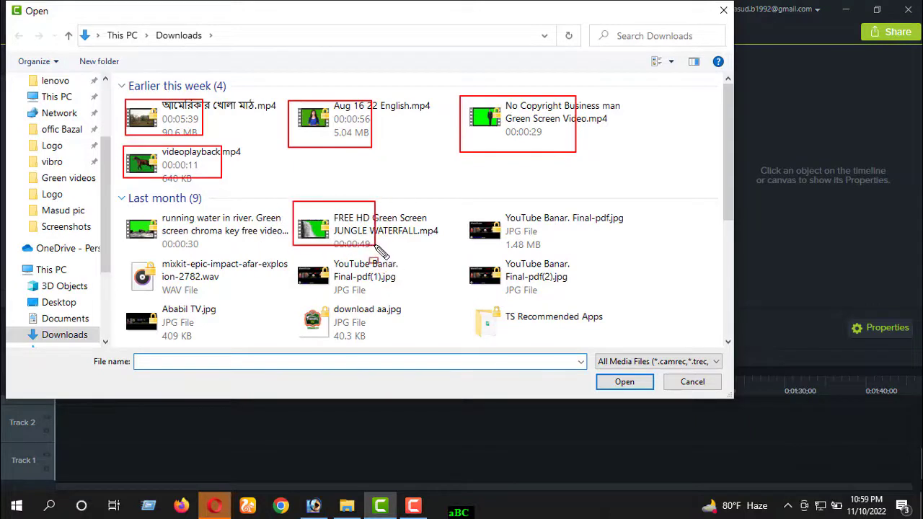
pyautogui.moveTo(121, 212); pyautogui.dragTo(233, 243)
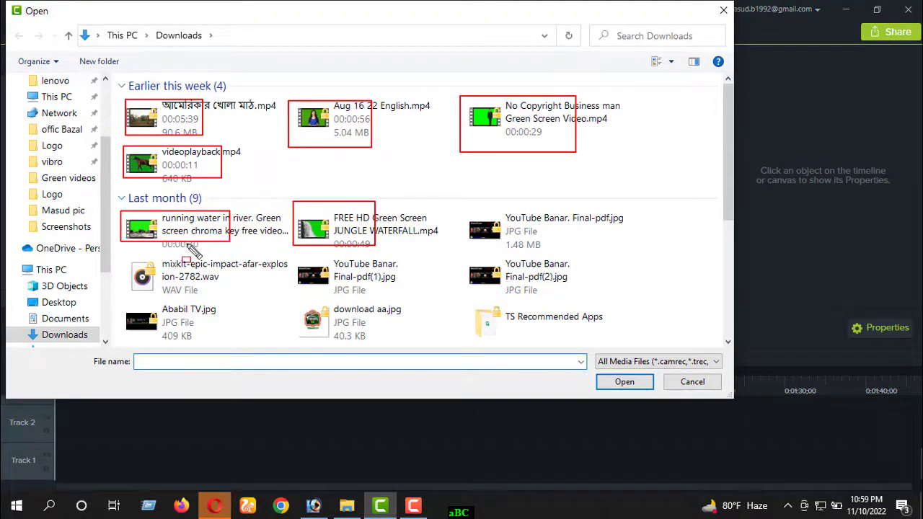
pyautogui.press('Escape')
# Step: Import six Downloads videos: আমেরিকার খোলা মাঠ, Aug 16 22 English, No Copyright Business man, videoplayback, running water in river and JUNGLE WATERFALL
pyautogui.click(160, 239)
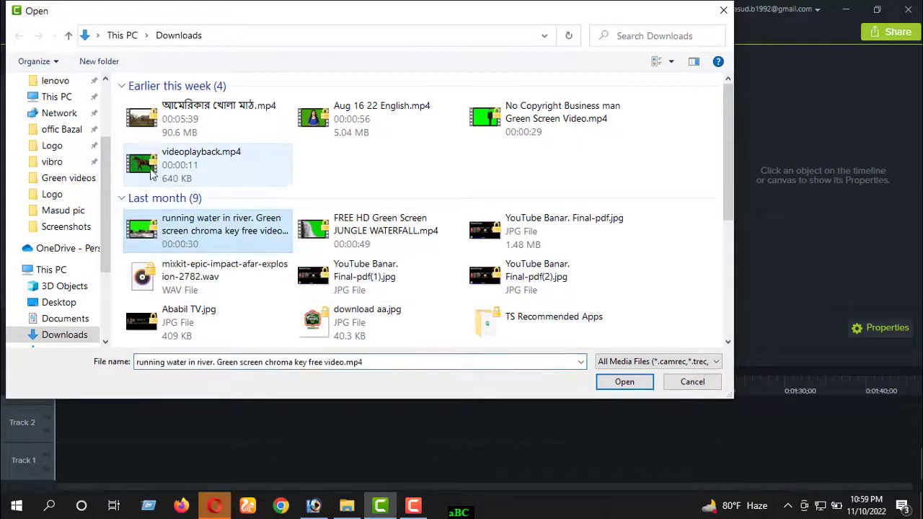
pyautogui.keyDown('ctrl'); pyautogui.click(209, 165); pyautogui.keyUp('ctrl')
pyautogui.keyDown('ctrl'); pyautogui.click(209, 119); pyautogui.keyUp('ctrl')
pyautogui.keyDown('ctrl'); pyautogui.click(382, 119); pyautogui.keyUp('ctrl')
pyautogui.keyDown('ctrl'); pyautogui.click(382, 231); pyautogui.keyUp('ctrl')
pyautogui.keyDown('ctrl'); pyautogui.click(496, 129); pyautogui.keyUp('ctrl')
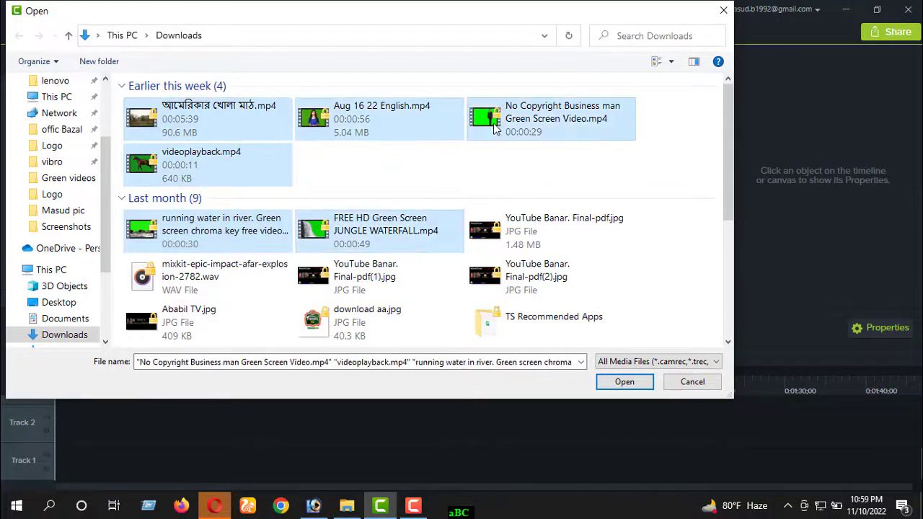
pyautogui.click(622, 383)
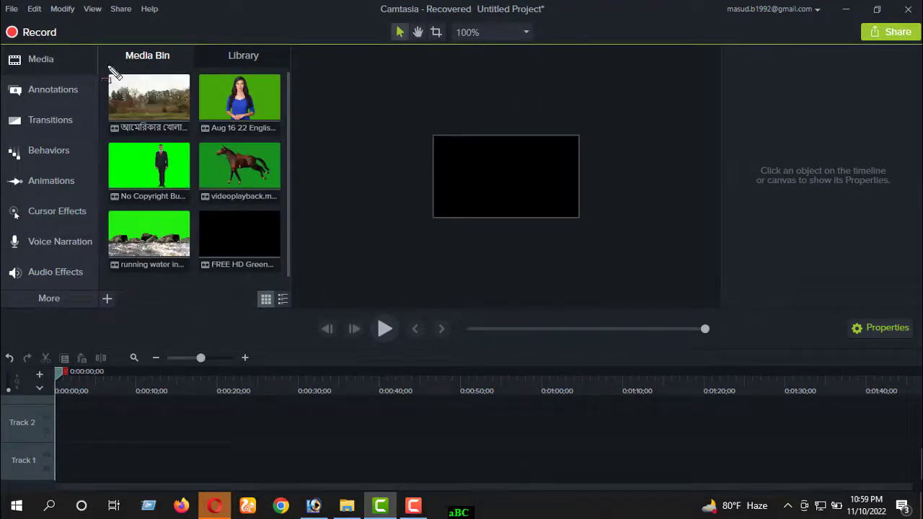
# Step: Detach the canvas from the editor window and reattach it
pyautogui.moveTo(106, 59)
pyautogui.mouseDown()
pyautogui.moveTo(279, 170)
pyautogui.moveTo(286, 277)
pyautogui.mouseUp()
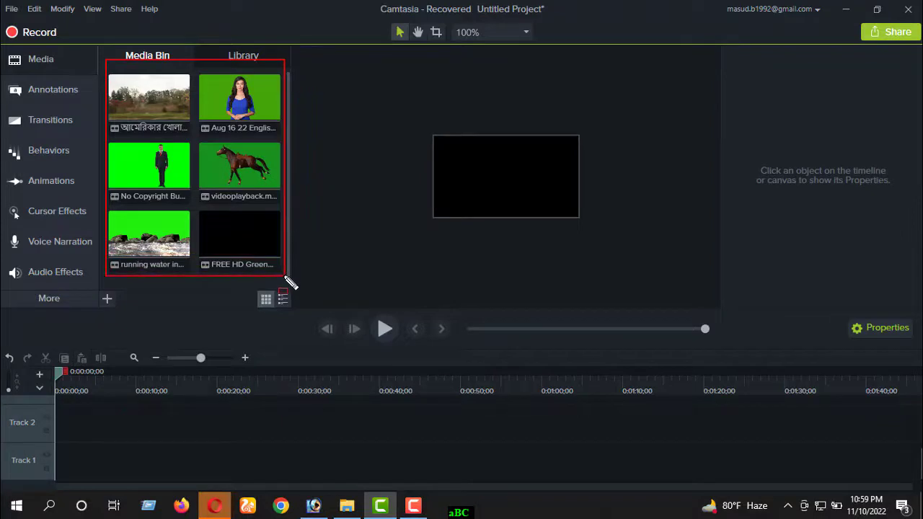
pyautogui.press('Escape')
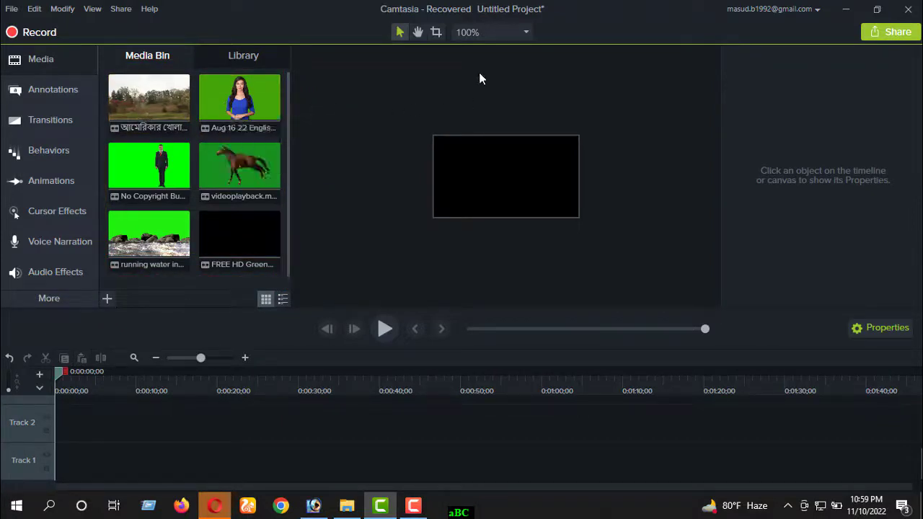
pyautogui.click(524, 32)
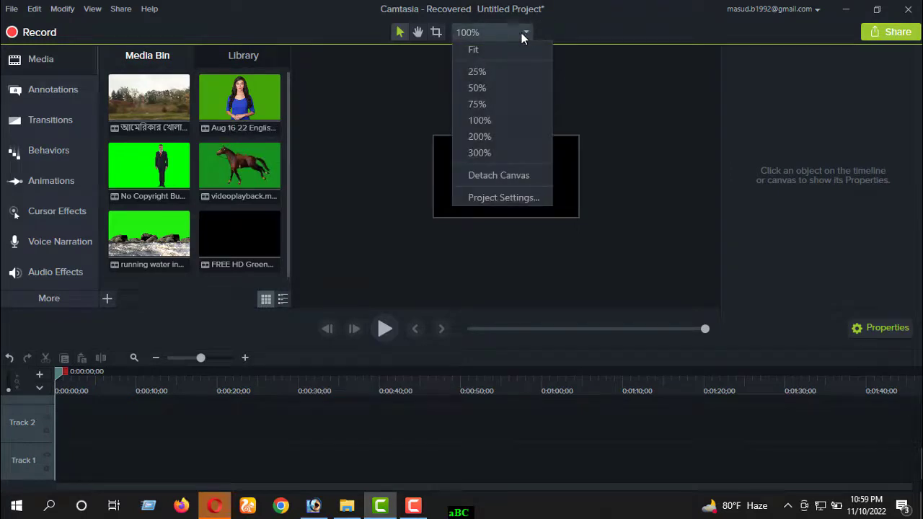
pyautogui.click(507, 175)
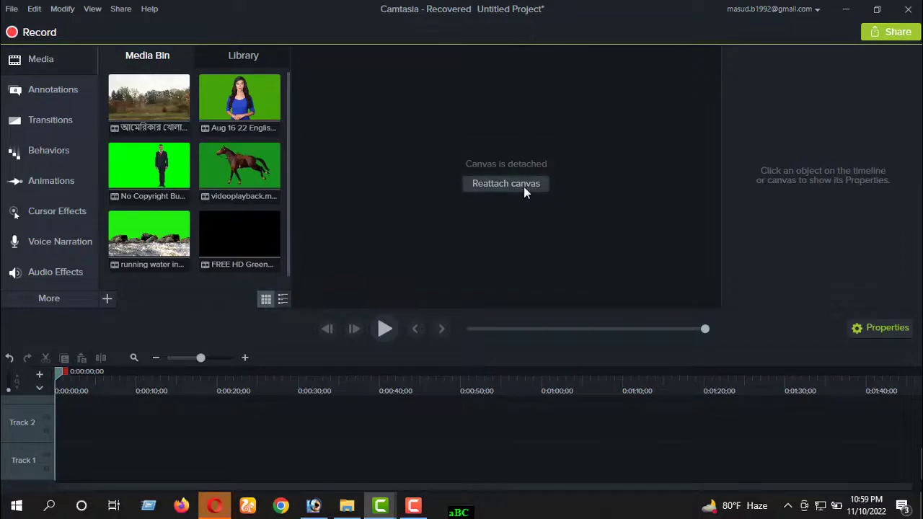
pyautogui.click(507, 184)
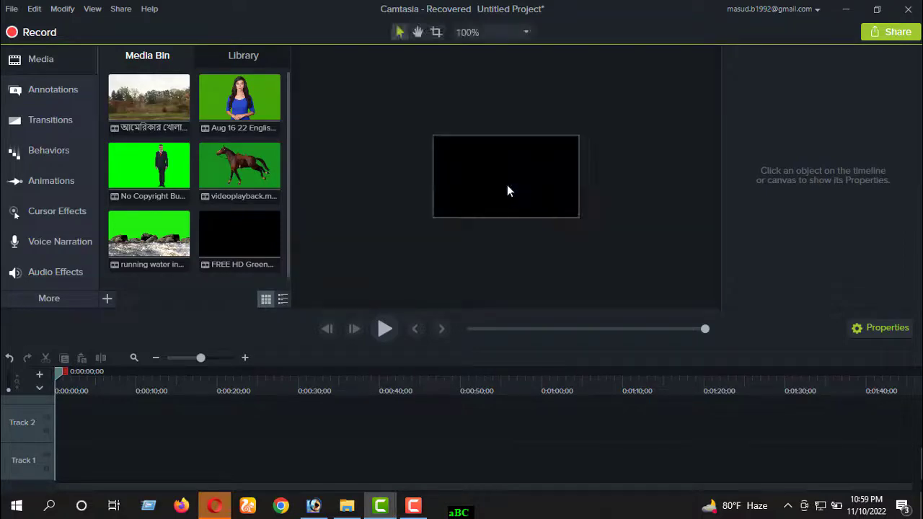
# Step: Set the project's canvas colour to black and its dimensions to 720p HD (1280x720), and apply the settings
pyautogui.click(529, 32)
pyautogui.click(479, 202)
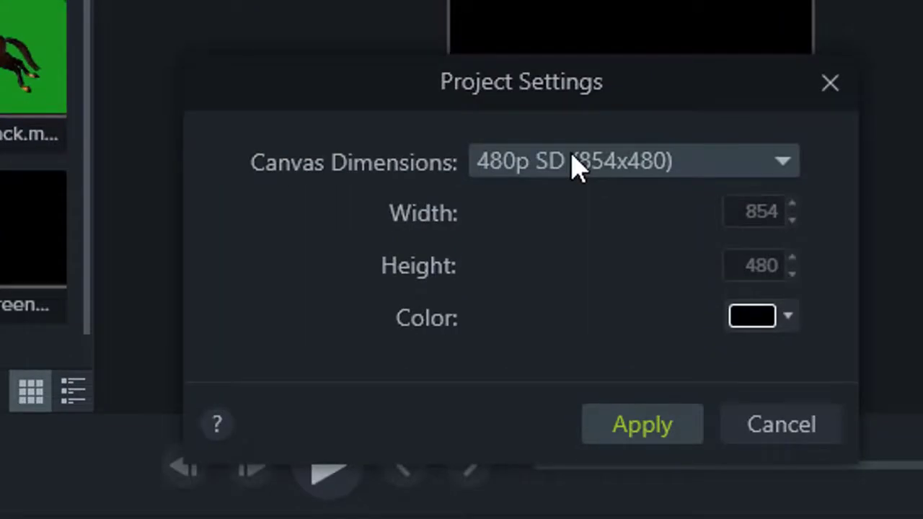
pyautogui.click(788, 317)
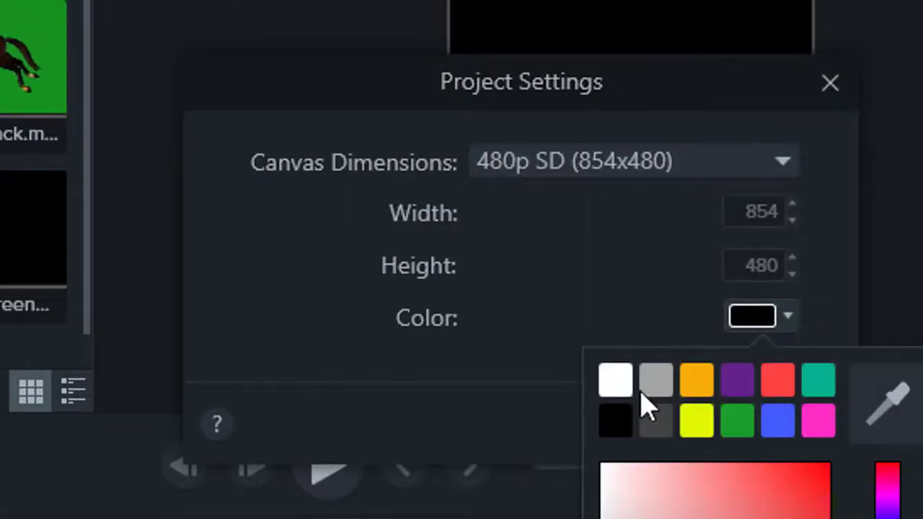
pyautogui.click(613, 424)
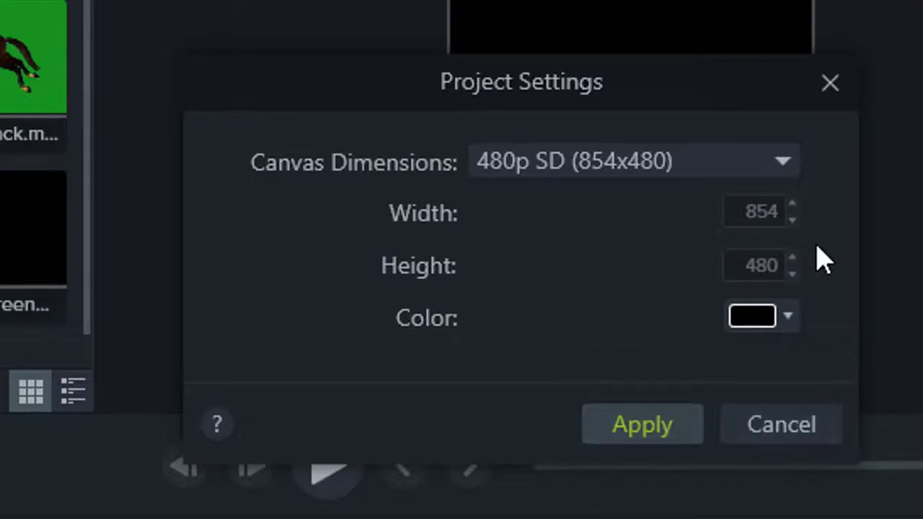
pyautogui.click(786, 170)
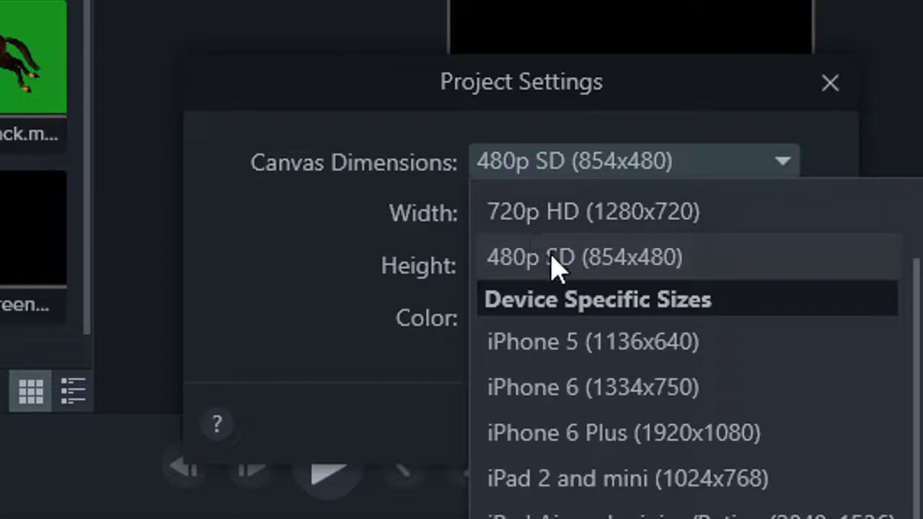
pyautogui.moveTo(478, 193); pyautogui.dragTo(725, 232)
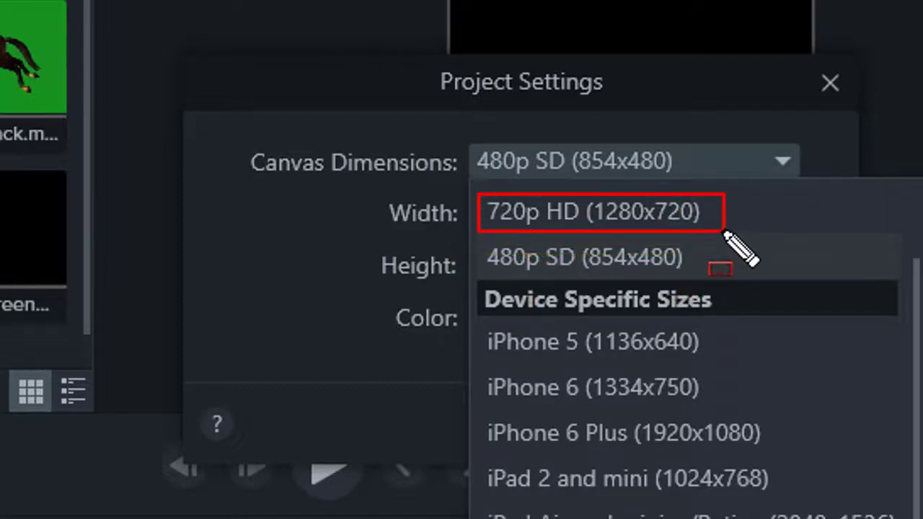
pyautogui.press('Escape')
pyautogui.click(782, 162)
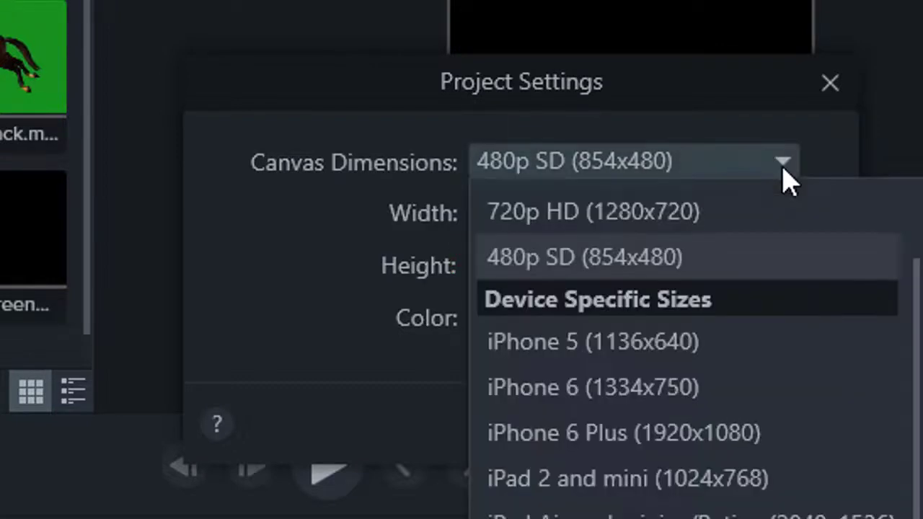
pyautogui.click(610, 227)
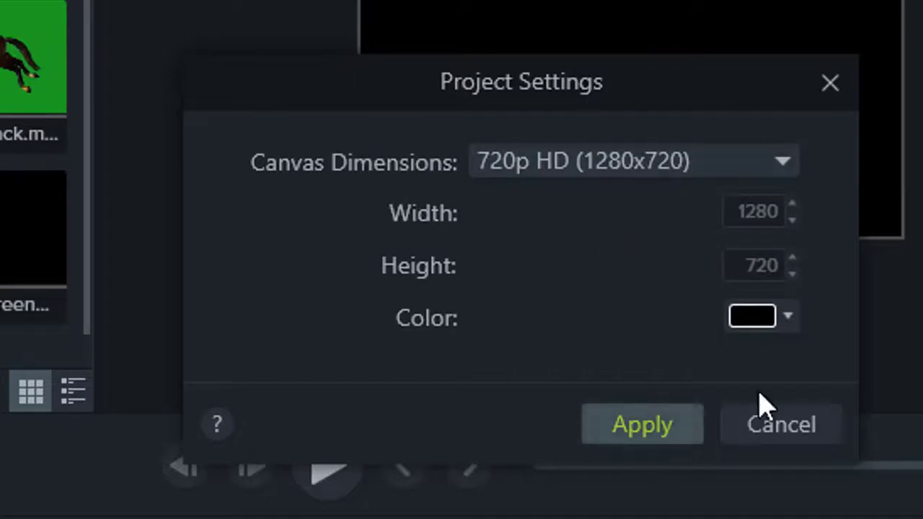
pyautogui.click(643, 427)
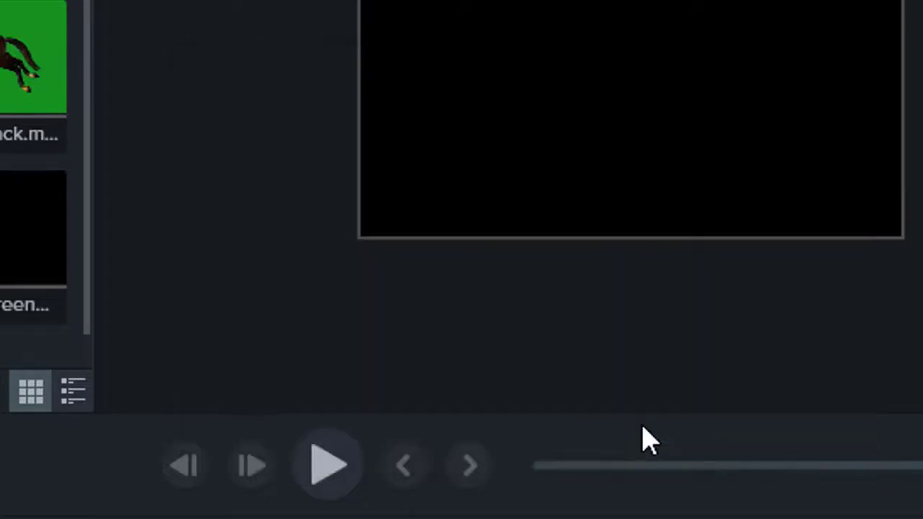
pyautogui.click(537, 1)
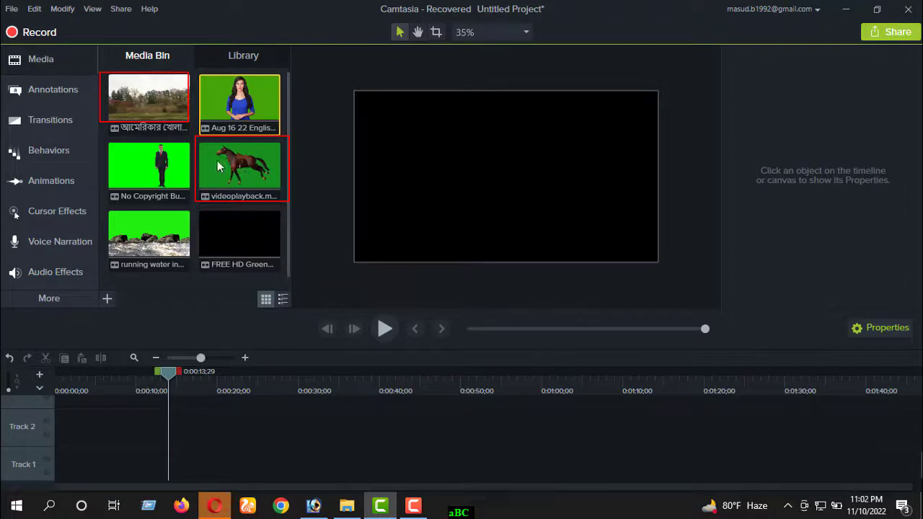
# Step: Add the আমেরিকার খোলা মাঠ clip to Track 1 and return the playhead to the start of the timeline
pyautogui.rightClick(147, 108)
pyautogui.click(181, 116)
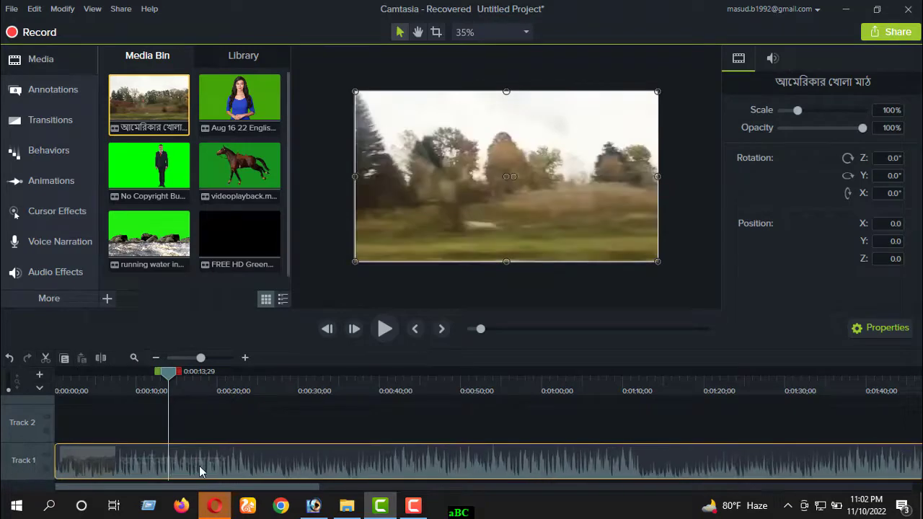
pyautogui.moveTo(173, 375); pyautogui.dragTo(19, 378)
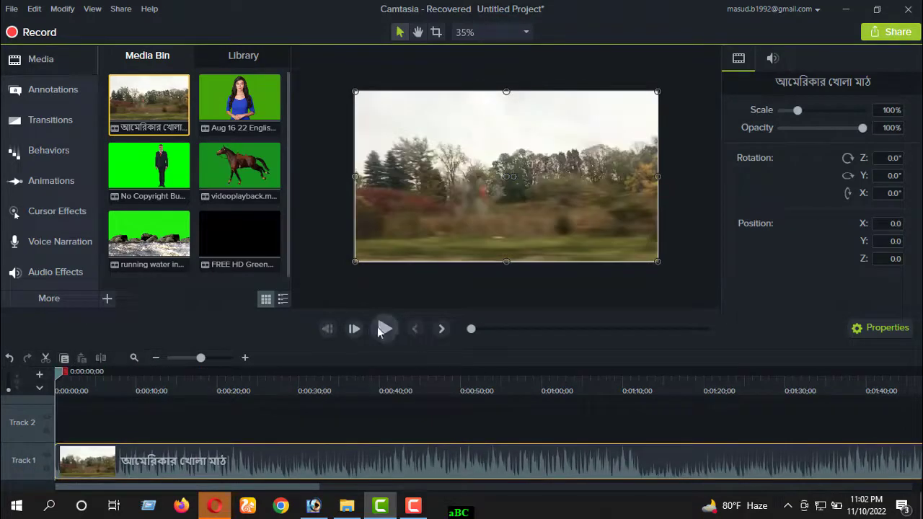
# Step: Play and scrub through the first half minute of the Track 1 clip to look for a cut point
pyautogui.click(385, 329)
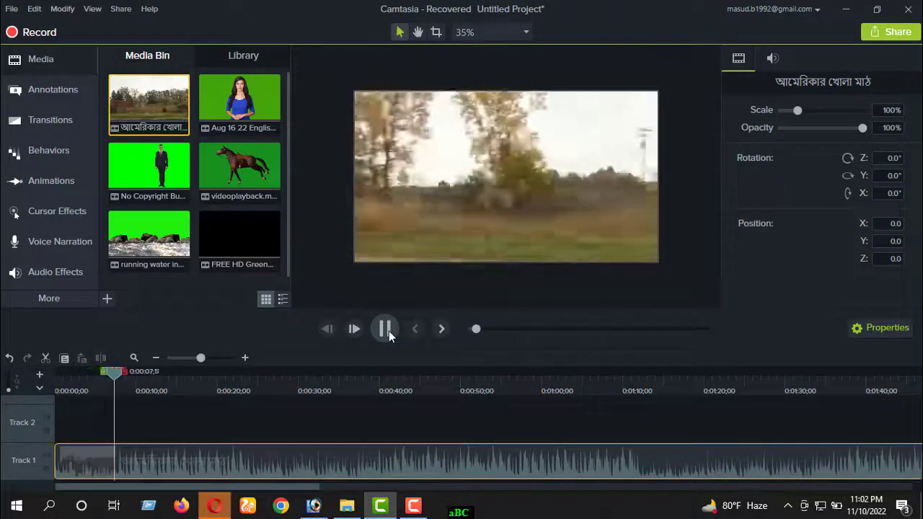
pyautogui.click(385, 330)
pyautogui.moveTo(120, 372); pyautogui.dragTo(236, 377)
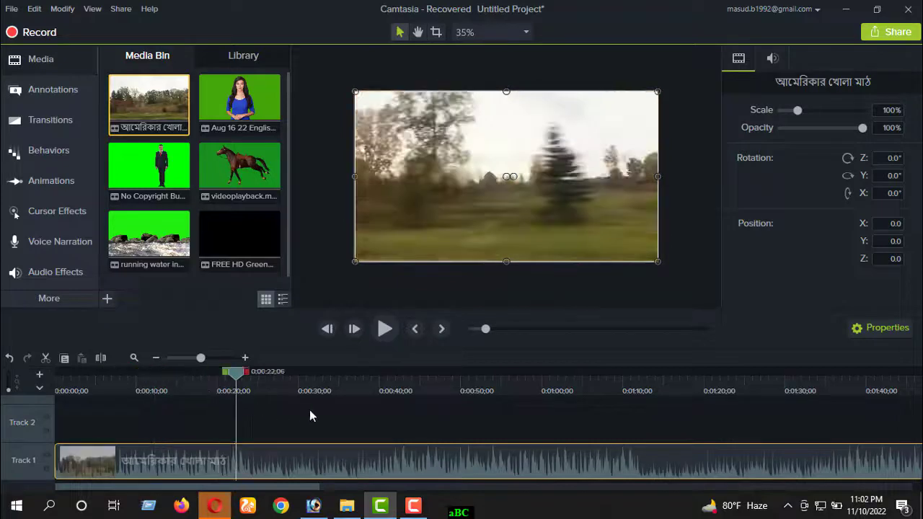
pyautogui.click(387, 419)
pyautogui.click(305, 411)
pyautogui.click(388, 332)
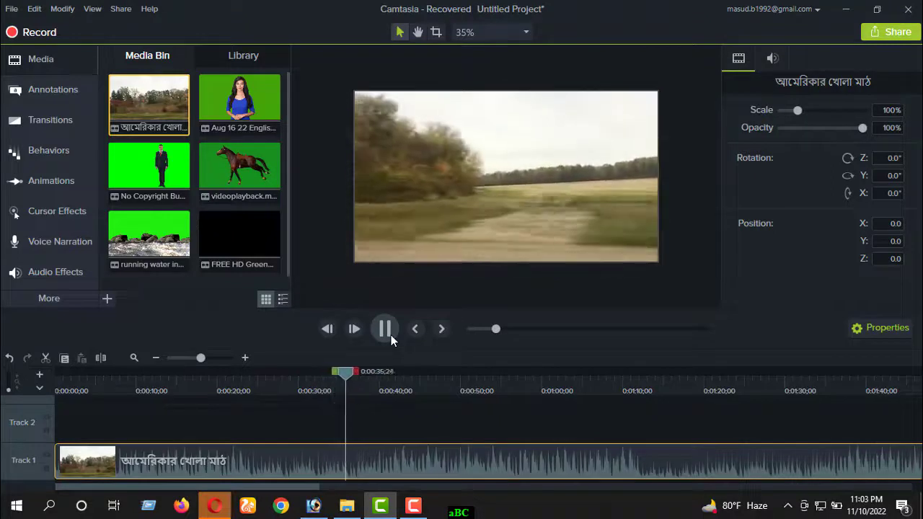
pyautogui.click(391, 335)
pyautogui.click(303, 446)
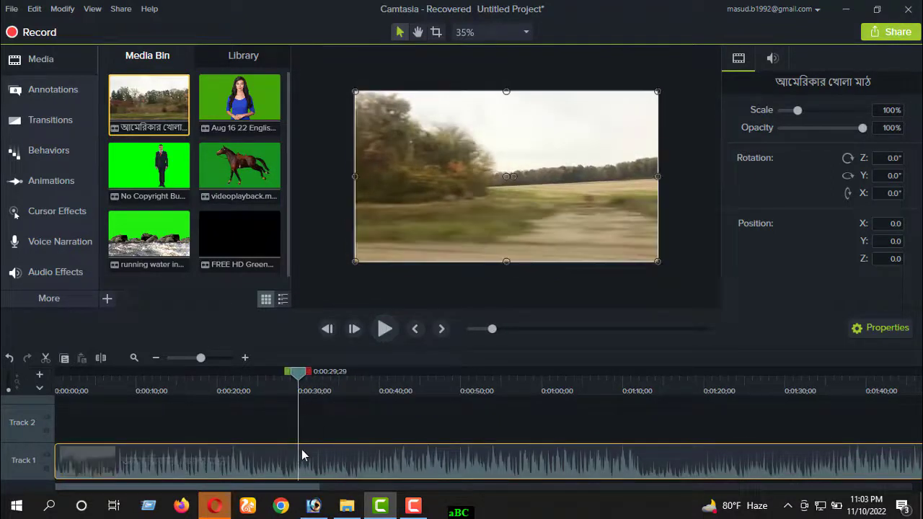
# Step: Split the Track 1 clip at 0:00:25;02
pyautogui.moveTo(302, 379); pyautogui.dragTo(261, 377)
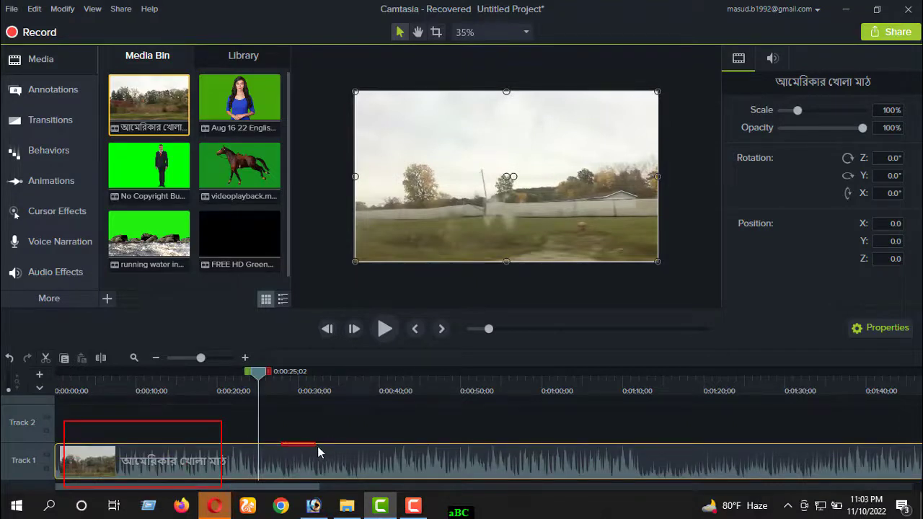
pyautogui.click(289, 425)
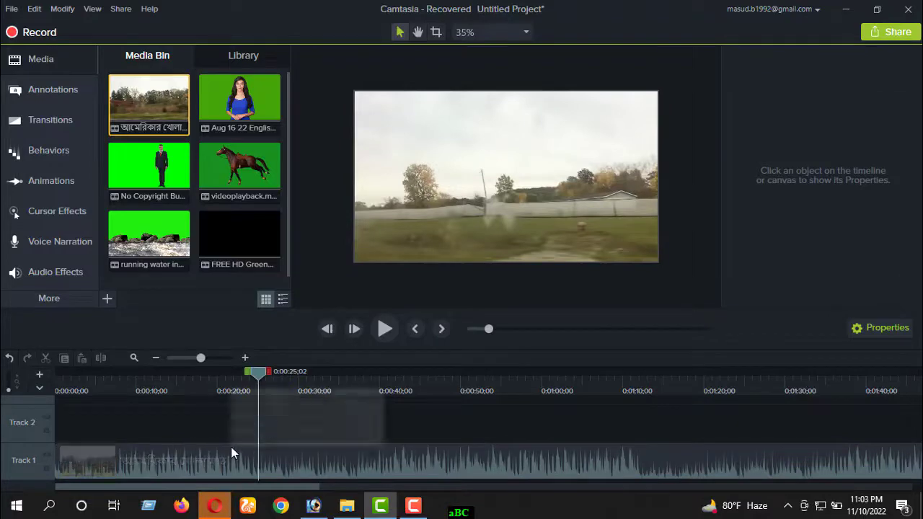
pyautogui.click(253, 462)
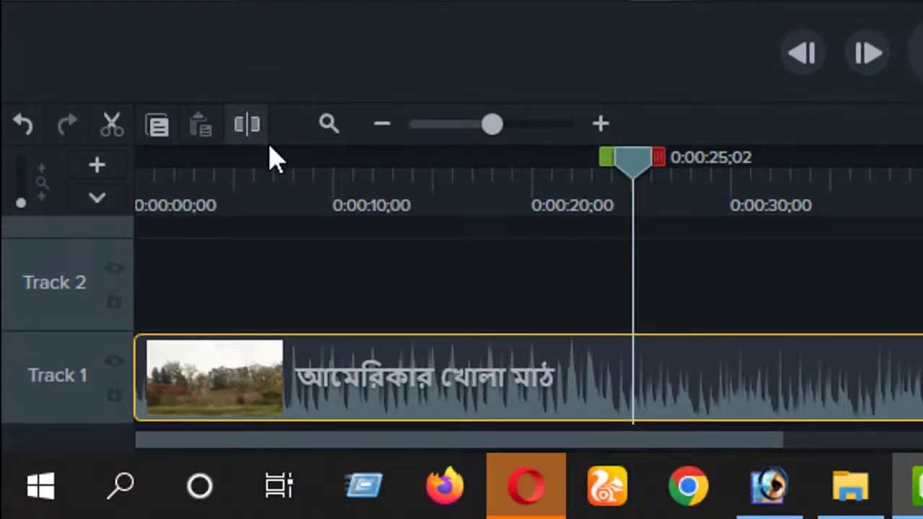
pyautogui.click(263, 124)
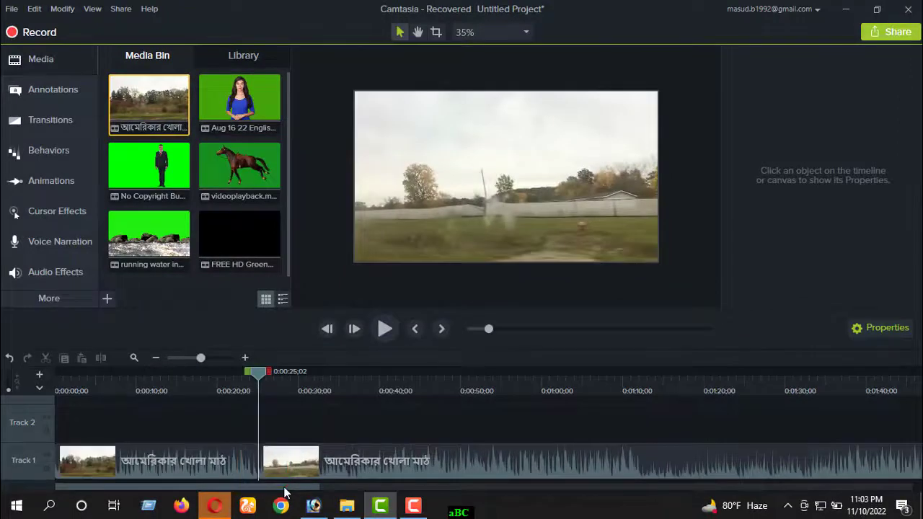
# Step: Delete the part of the clip before the split and move the remaining part to the start of Track 1
pyautogui.moveTo(475, 430); pyautogui.dragTo(542, 444)
pyautogui.moveTo(349, 470); pyautogui.dragTo(220, 467)
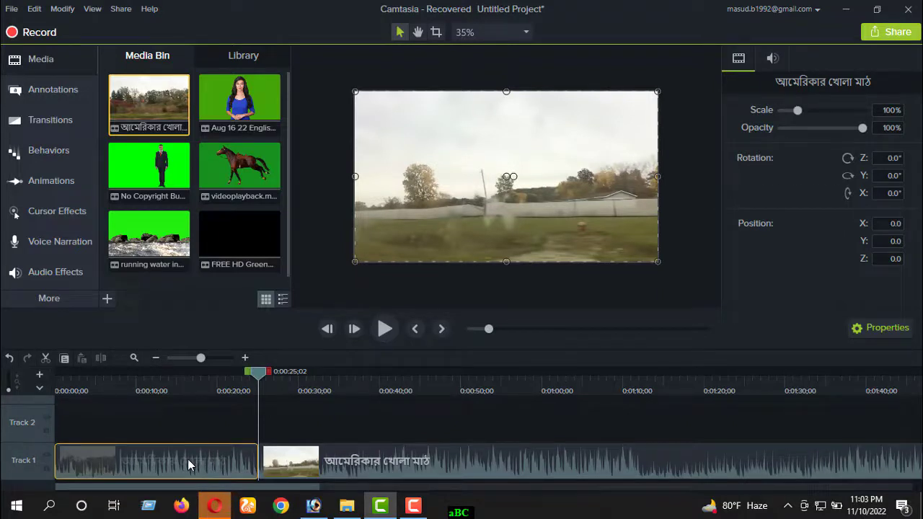
pyautogui.press('Delete')
pyautogui.click(332, 459)
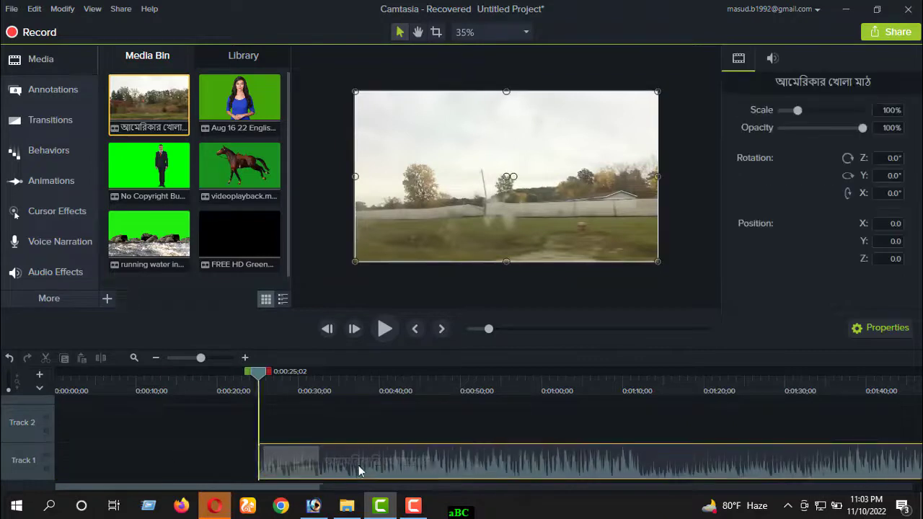
pyautogui.moveTo(361, 469); pyautogui.dragTo(110, 470)
# Step: Play and scrub through the Track 1 clip to find an end point and split it at 0:00:45;09
pyautogui.moveTo(257, 378); pyautogui.dragTo(418, 390)
pyautogui.click(385, 329)
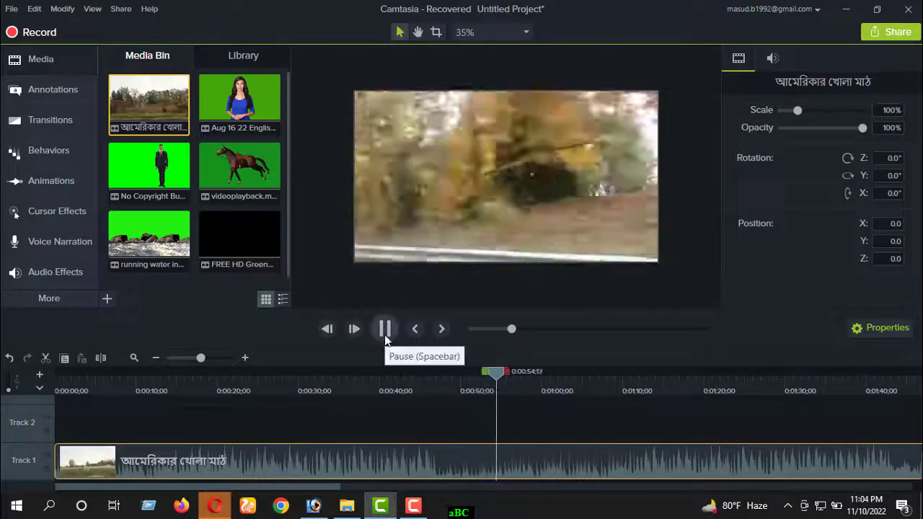
pyautogui.click(385, 333)
pyautogui.moveTo(505, 380); pyautogui.dragTo(376, 382)
pyautogui.click(383, 333)
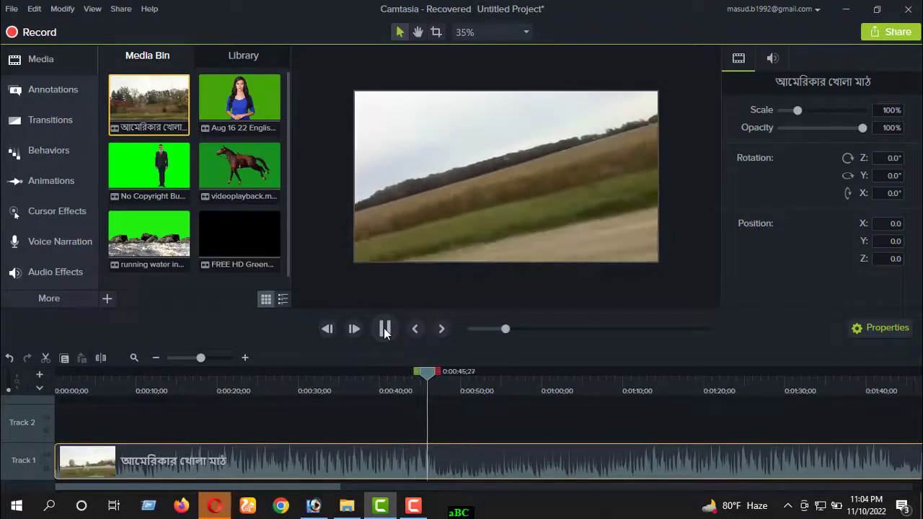
pyautogui.click(389, 330)
pyautogui.moveTo(435, 383); pyautogui.dragTo(424, 383)
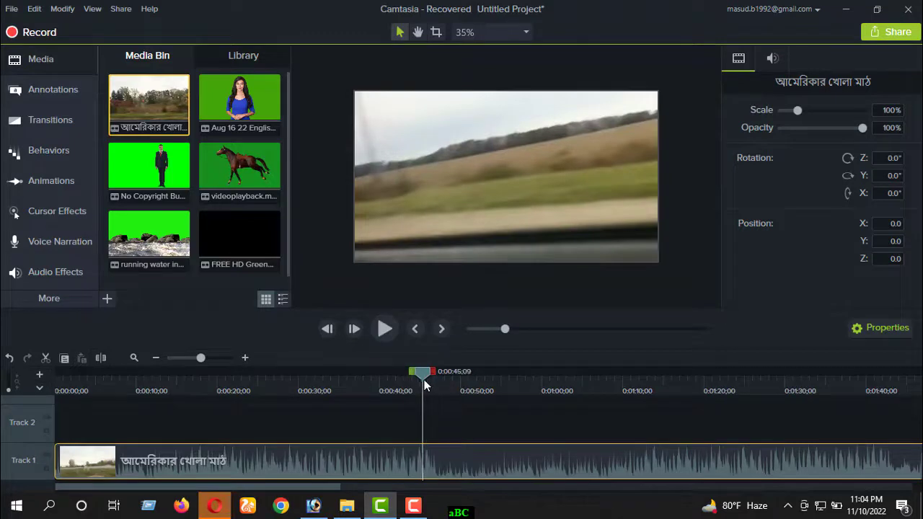
pyautogui.click(428, 457)
pyautogui.click(103, 364)
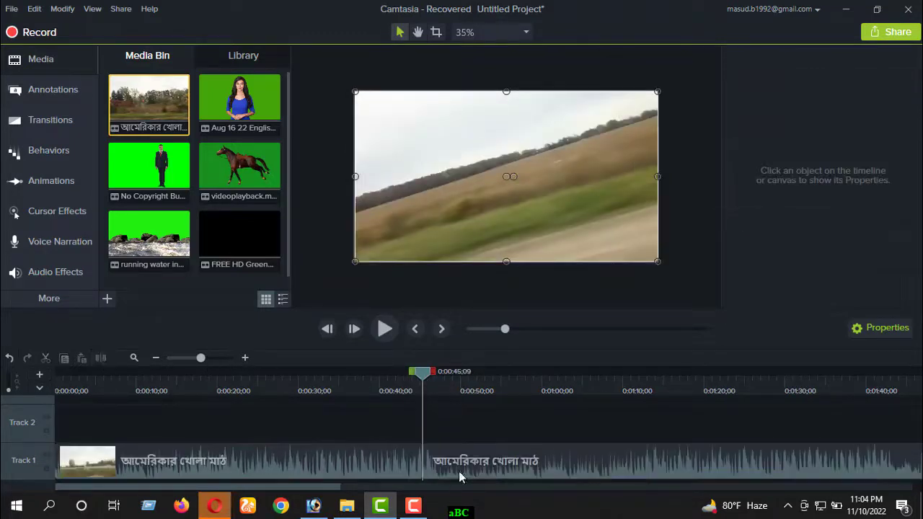
# Step: Separate the part after the split from the first part on Track 1 and delete it
pyautogui.moveTo(459, 471); pyautogui.dragTo(507, 459)
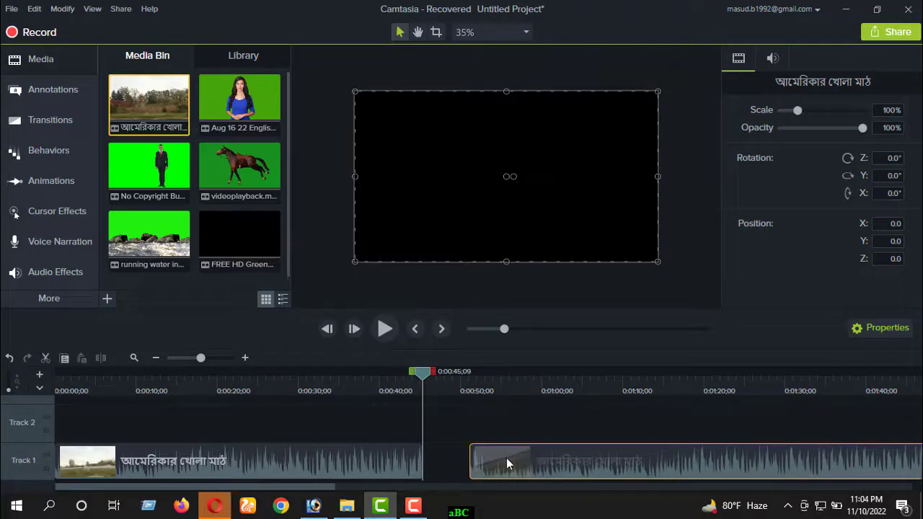
pyautogui.rightClick(506, 457)
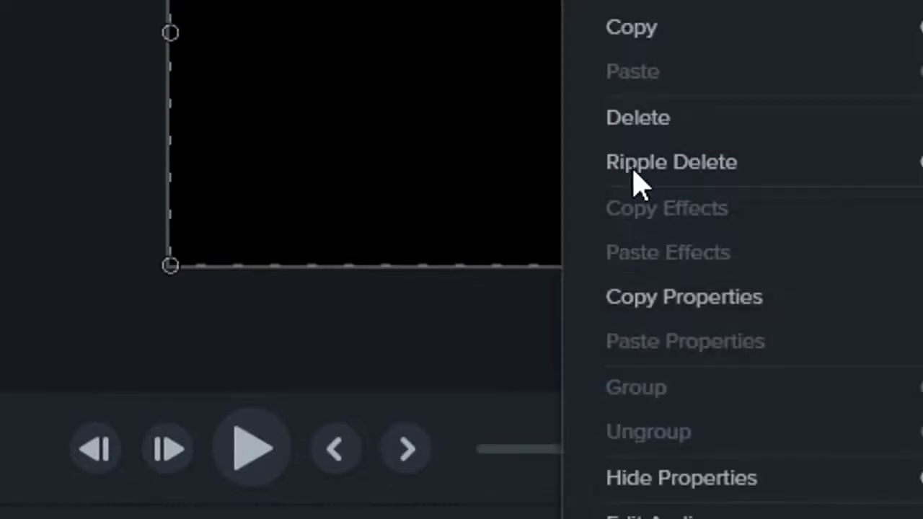
pyautogui.click(642, 126)
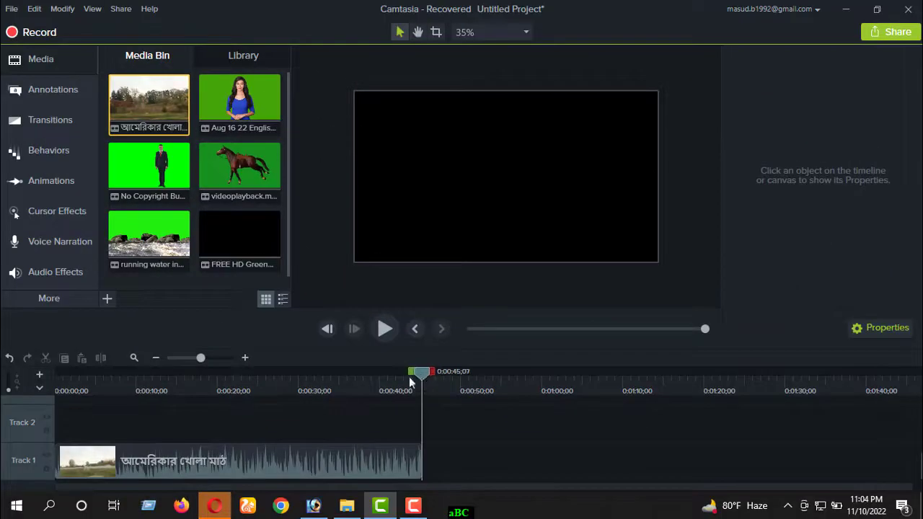
# Step: Return the playhead to the start of the timeline and play the trimmed Track 1 clip
pyautogui.moveTo(408, 376); pyautogui.dragTo(33, 404)
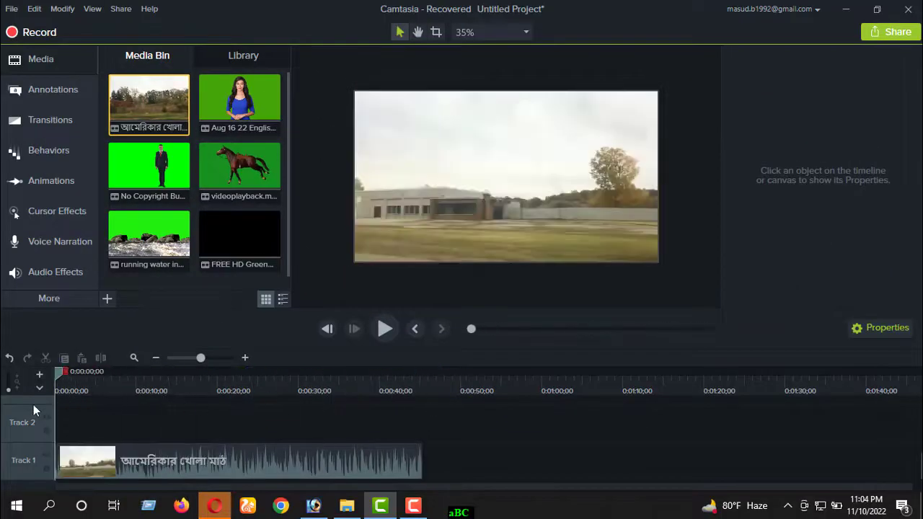
pyautogui.click(168, 459)
pyautogui.click(385, 329)
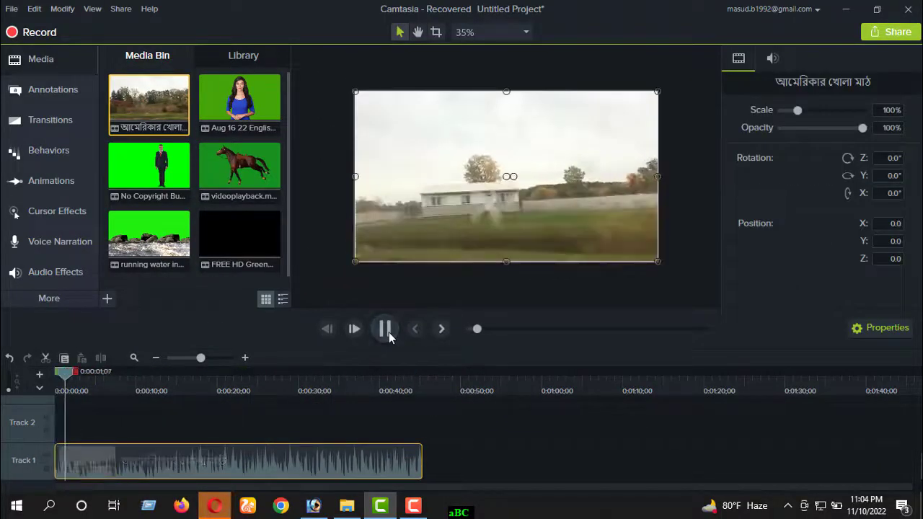
# Step: Add the Clip Speed effect to the open-field clip on Track 1
pyautogui.rightClick(281, 462)
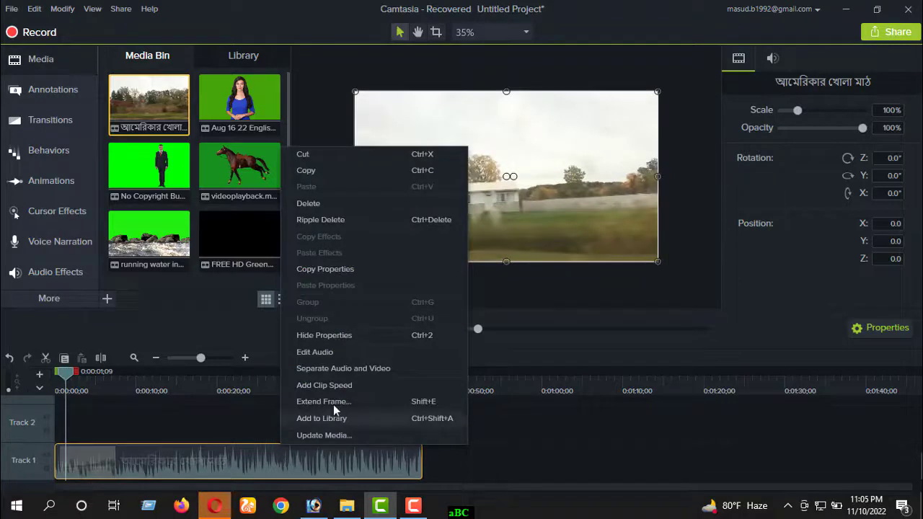
pyautogui.click(299, 454)
pyautogui.rightClick(322, 460)
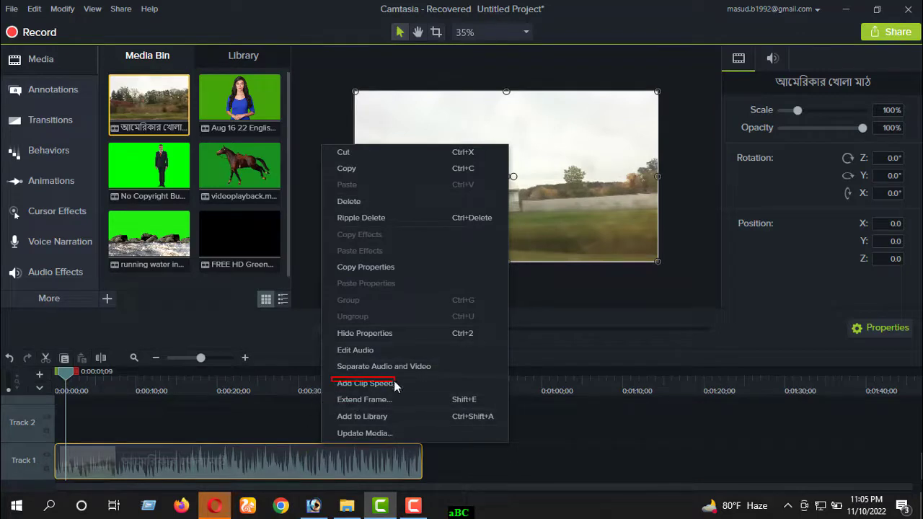
pyautogui.rightClick(372, 456)
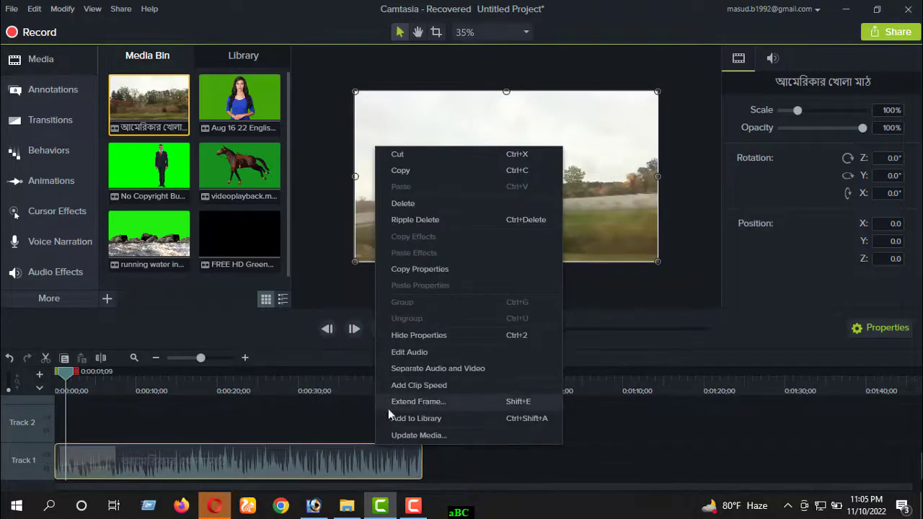
pyautogui.click(382, 385)
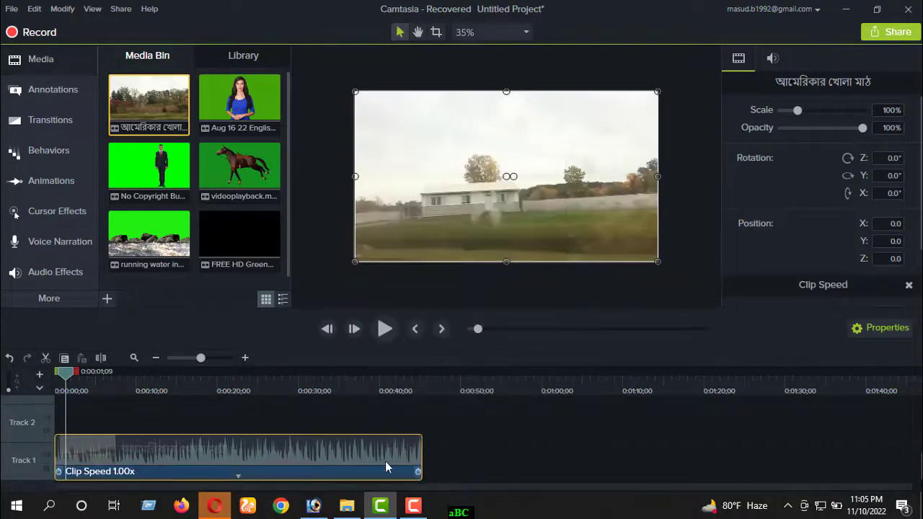
# Step: Stretch the Track 1 clip to a speed of 0.63x and preview the slowed motion
pyautogui.click(420, 473)
pyautogui.moveTo(418, 472); pyautogui.dragTo(638, 472)
pyautogui.click(385, 329)
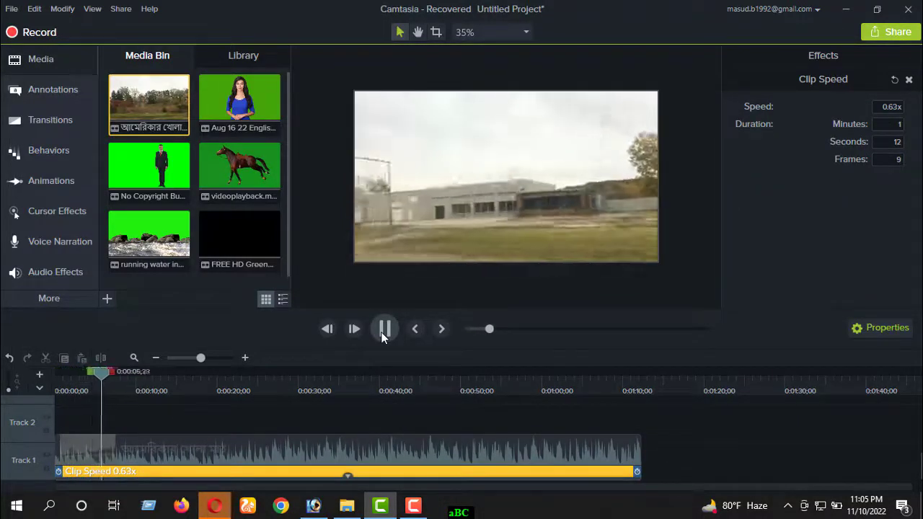
pyautogui.click(385, 328)
# Step: Shorten the Track 1 clip to a speed of 2.90x and preview the faster motion
pyautogui.click(336, 470)
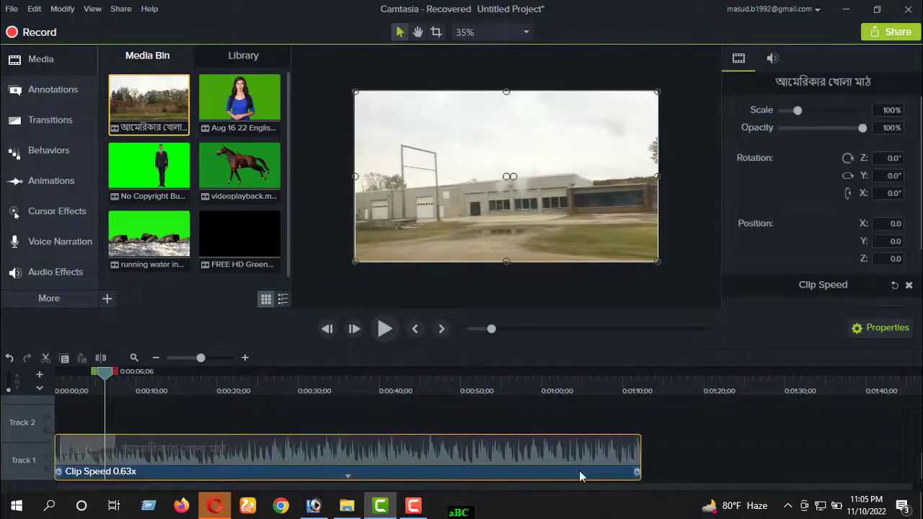
pyautogui.moveTo(637, 472); pyautogui.dragTo(178, 472)
pyautogui.click(384, 330)
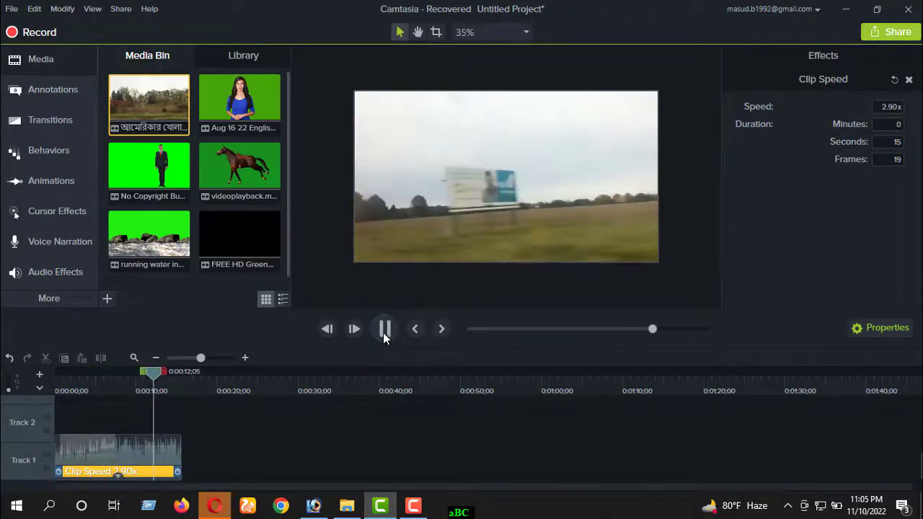
pyautogui.click(383, 332)
# Step: Set the Track 1 clip's speed to 0.81x by changing its length, and preview it
pyautogui.moveTo(176, 472); pyautogui.dragTo(505, 471)
pyautogui.click(383, 330)
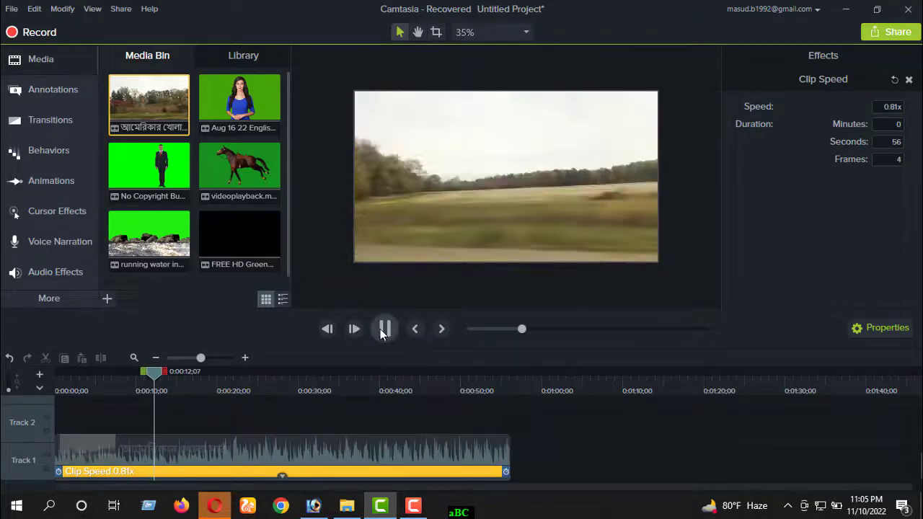
pyautogui.click(383, 330)
# Step: Separate the audio and video of the open-field clip on Track 1
pyautogui.rightClick(309, 456)
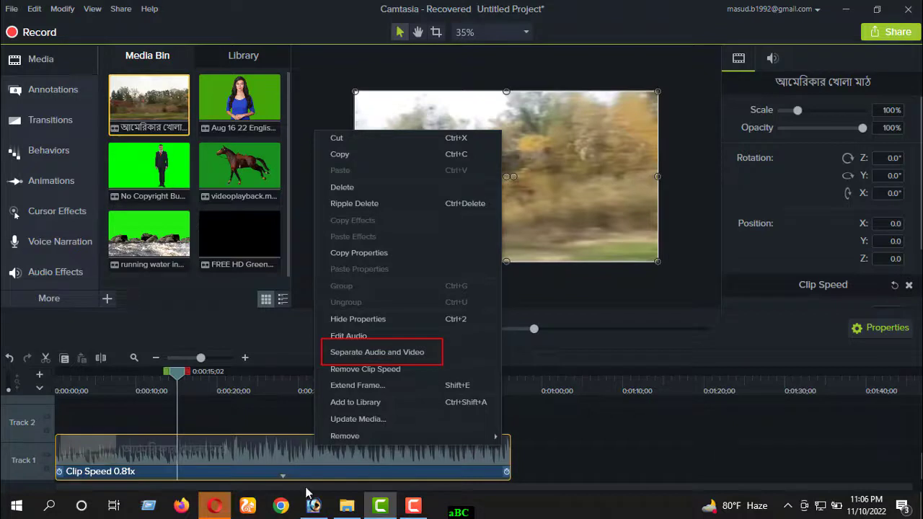
pyautogui.click(299, 480)
pyautogui.rightClick(299, 466)
pyautogui.click(376, 352)
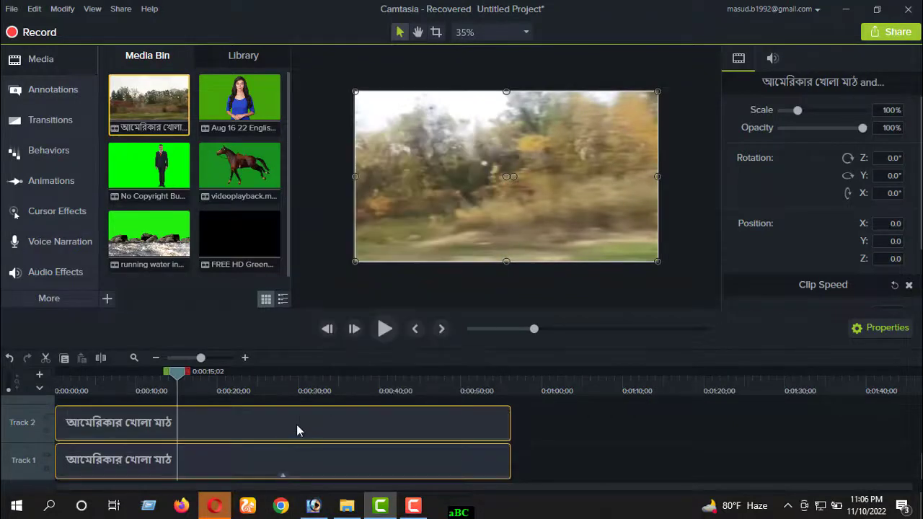
# Step: Delete the separated audio from Track 2 and play the remaining video on Track 1
pyautogui.click(286, 469)
pyautogui.click(266, 429)
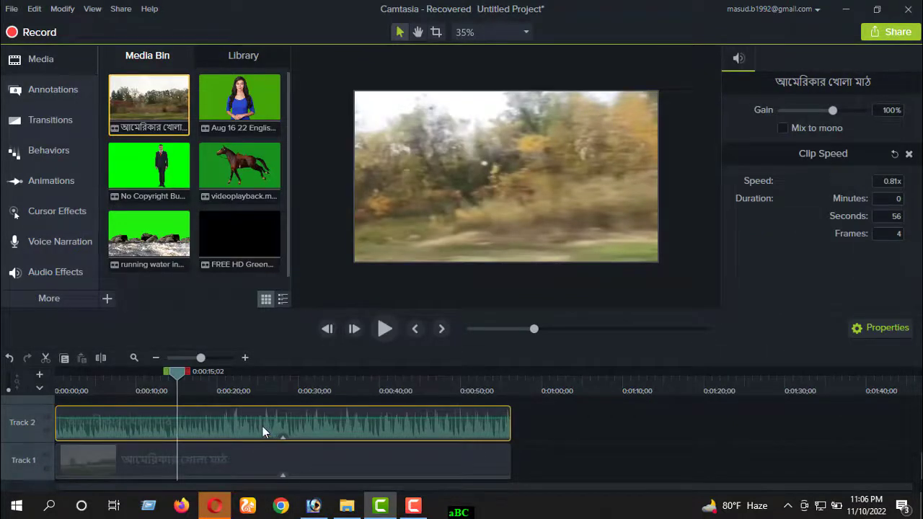
pyautogui.rightClick(262, 426)
pyautogui.click(326, 210)
pyautogui.click(260, 457)
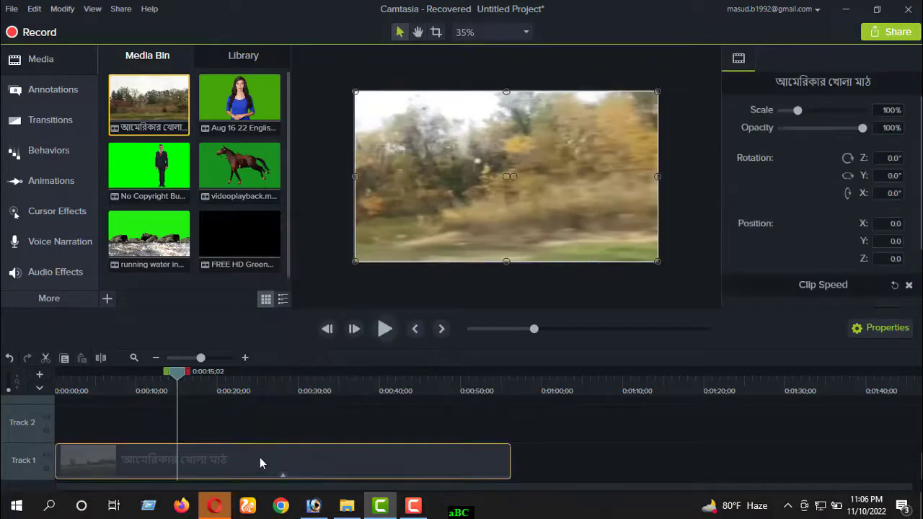
pyautogui.click(384, 329)
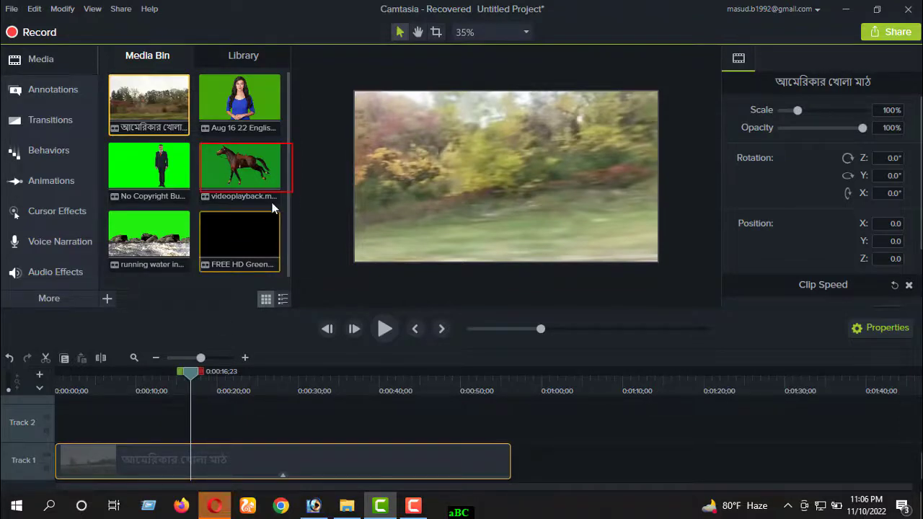
# Step: Add the green-screen horse clip videoplayback to Track 2 and move it to the start of the timeline
pyautogui.hotkey('ctrl', 's')
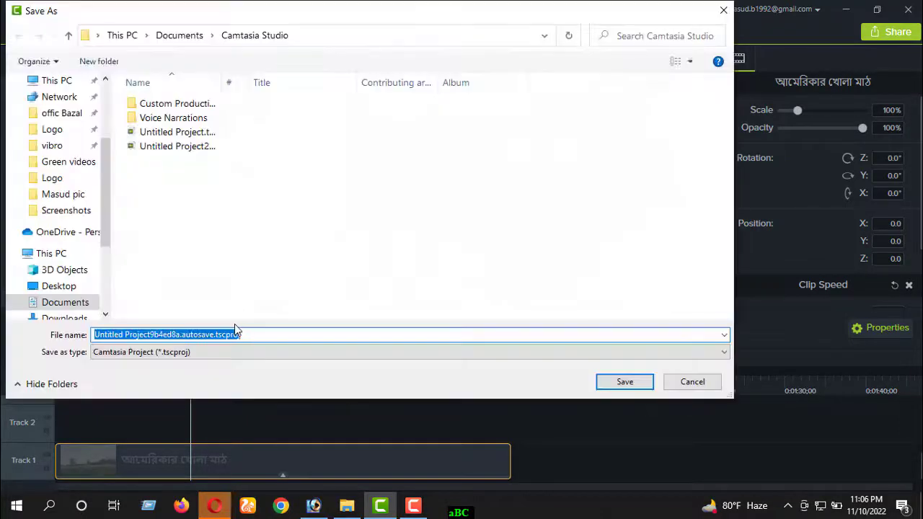
pyautogui.click(723, 10)
pyautogui.rightClick(246, 170)
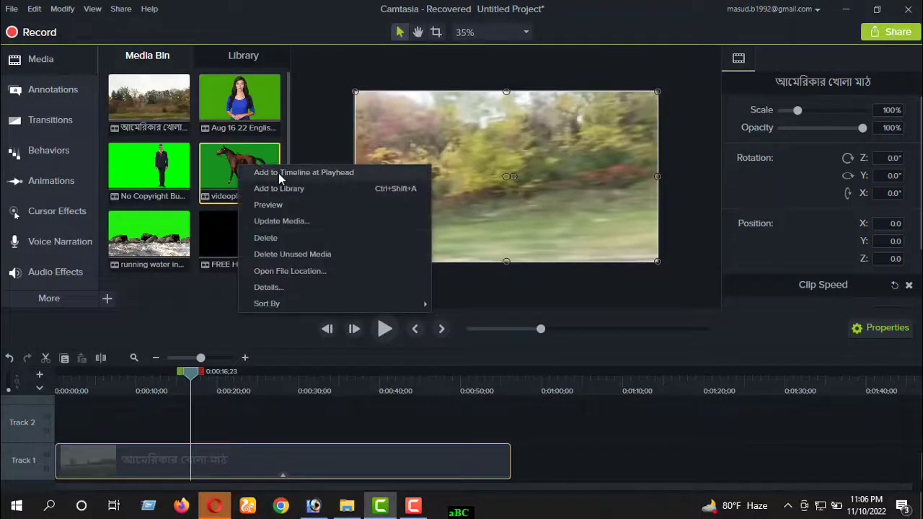
pyautogui.click(278, 173)
pyautogui.moveTo(231, 424); pyautogui.dragTo(95, 424)
# Step: Play the opening seconds from the start of the timeline to check the horse clip over the background
pyautogui.moveTo(200, 372); pyautogui.dragTo(56, 383)
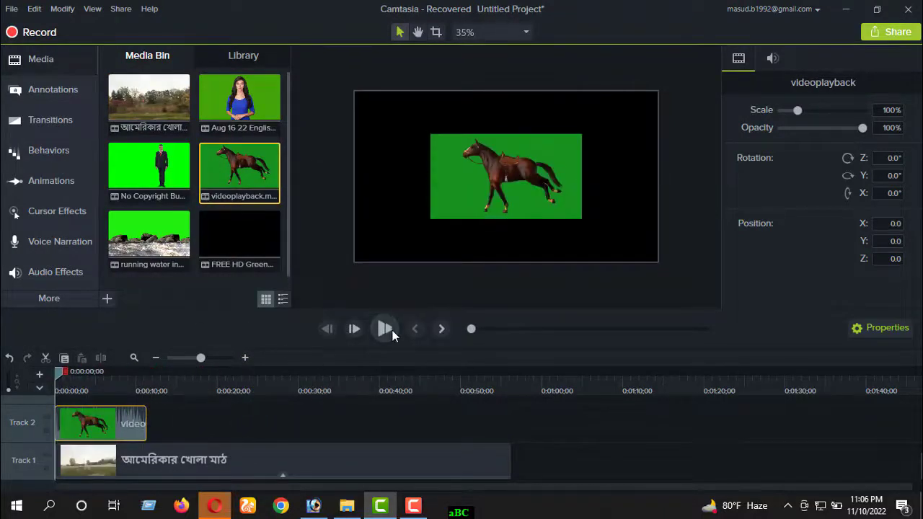
pyautogui.click(392, 330)
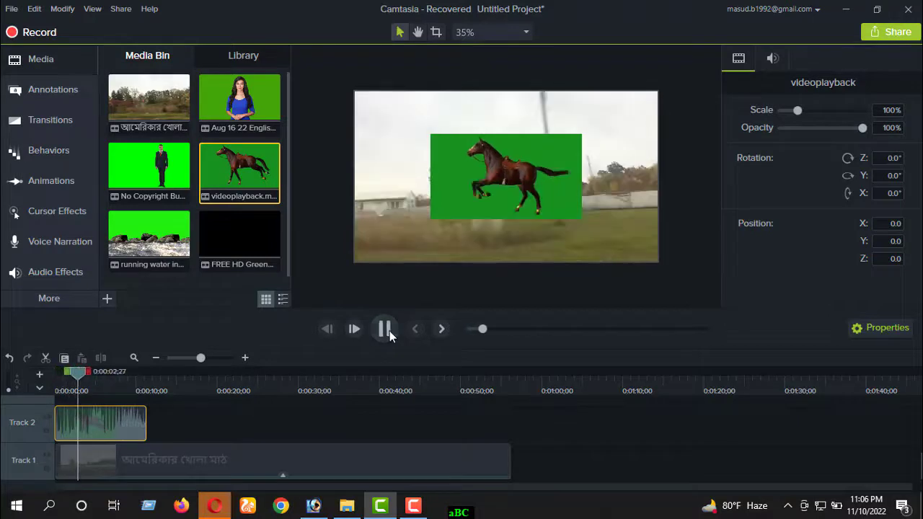
pyautogui.click(389, 331)
pyautogui.click(236, 461)
pyautogui.click(122, 417)
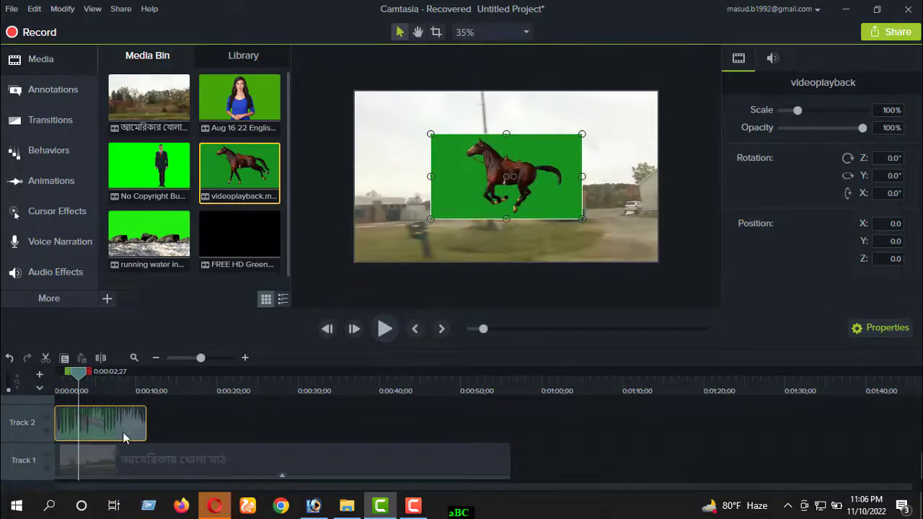
pyautogui.moveTo(80, 380); pyautogui.dragTo(56, 382)
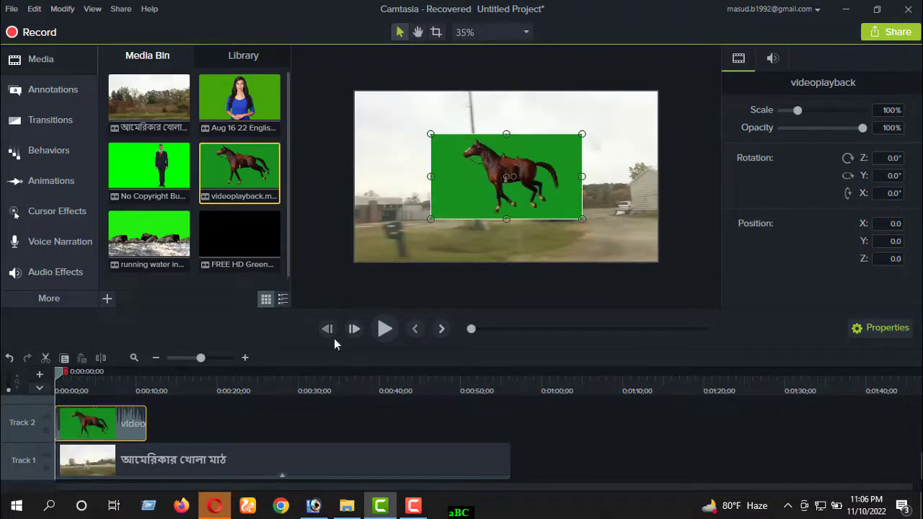
pyautogui.click(383, 332)
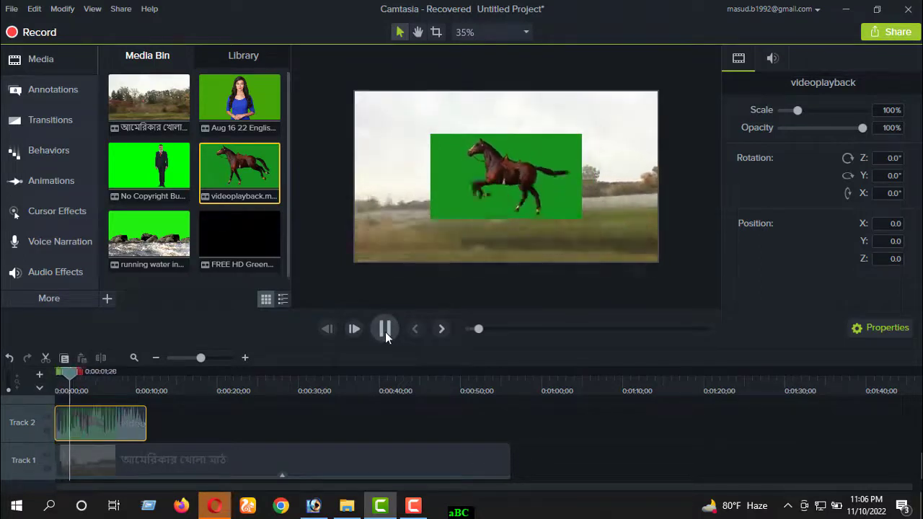
pyautogui.click(385, 332)
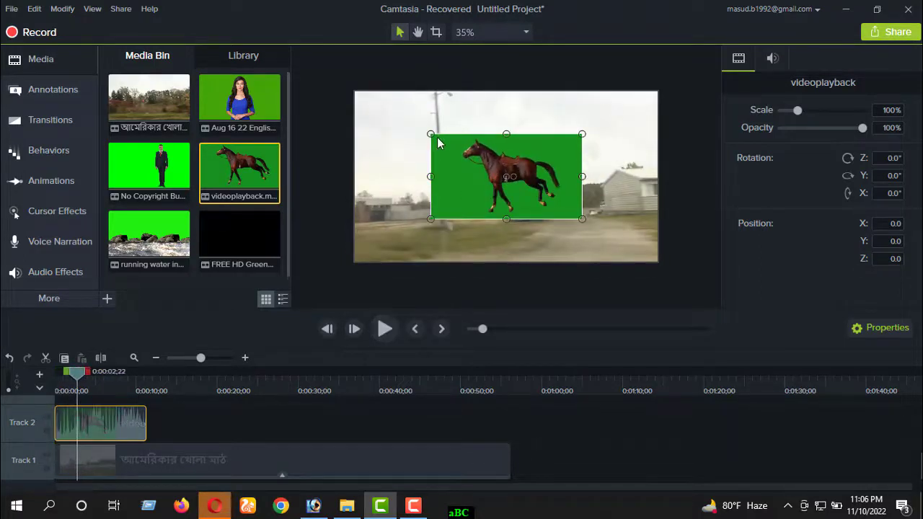
# Step: Enlarge the horse clip to 150% towards the canvas's upper-left corner and add the Remove a Color effect to it
pyautogui.moveTo(432, 135); pyautogui.dragTo(355, 91)
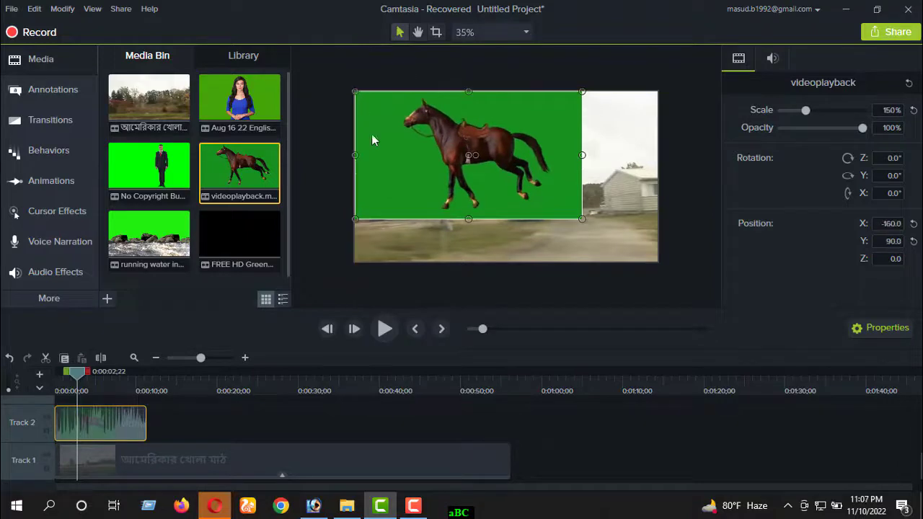
pyautogui.rightClick(385, 140)
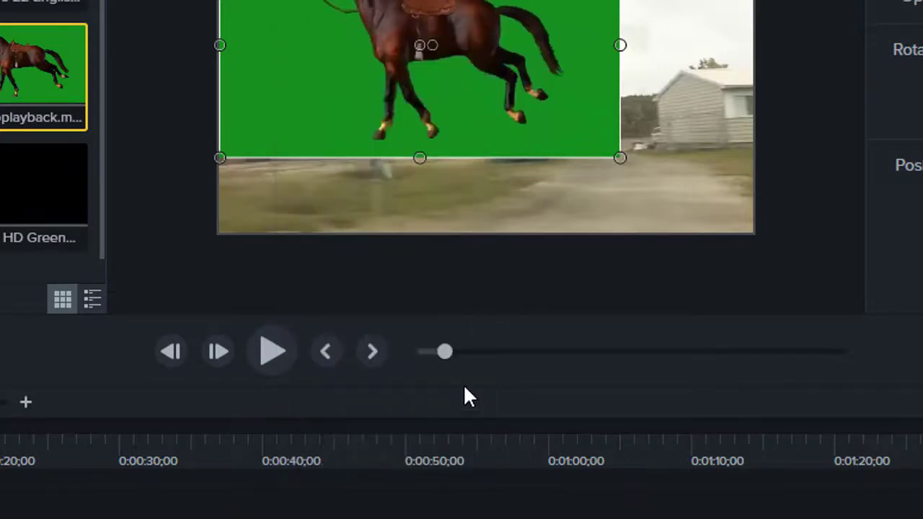
pyautogui.rightClick(347, 108)
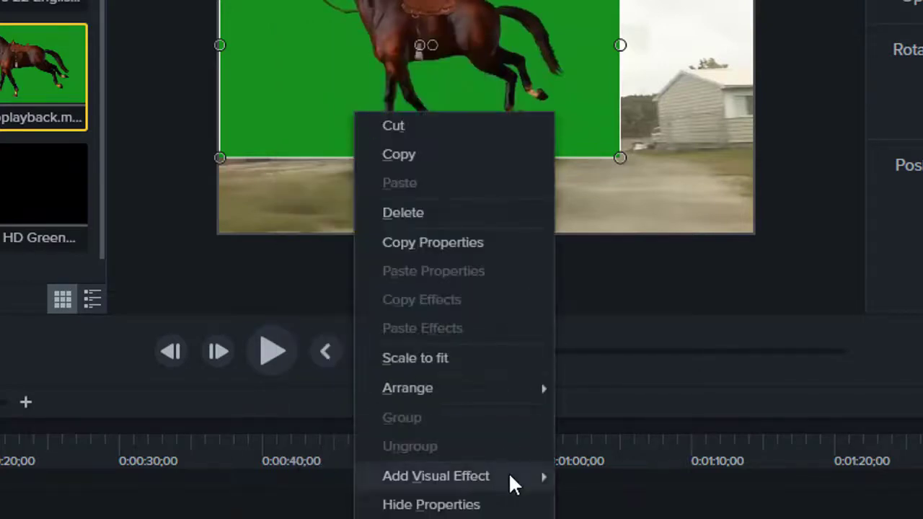
pyautogui.moveTo(510, 481)
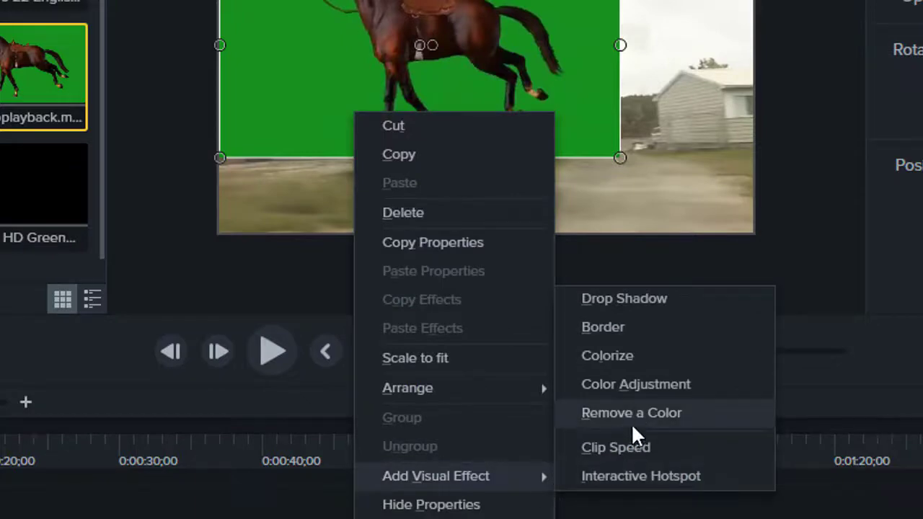
pyautogui.click(610, 406)
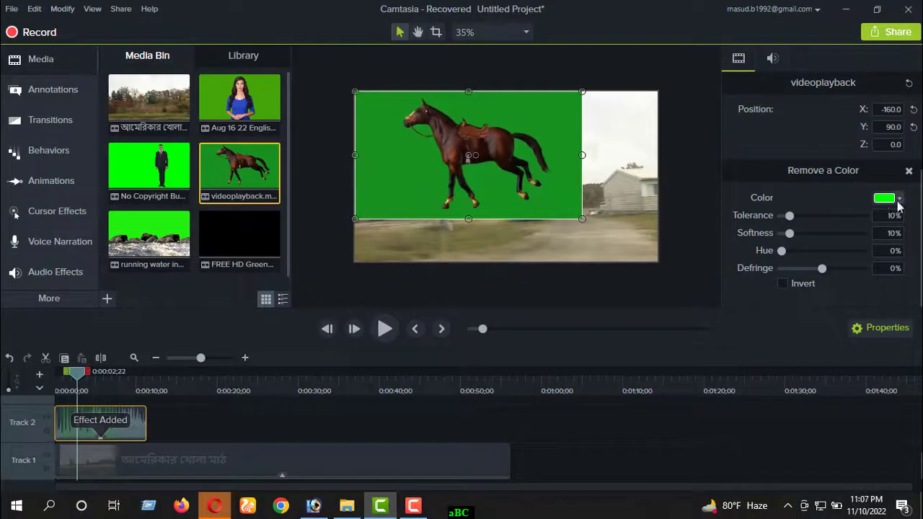
# Step: Set the horse clip's Remove a Color effect to the green sampled from the clip's own background
pyautogui.click(899, 205)
pyautogui.click(899, 241)
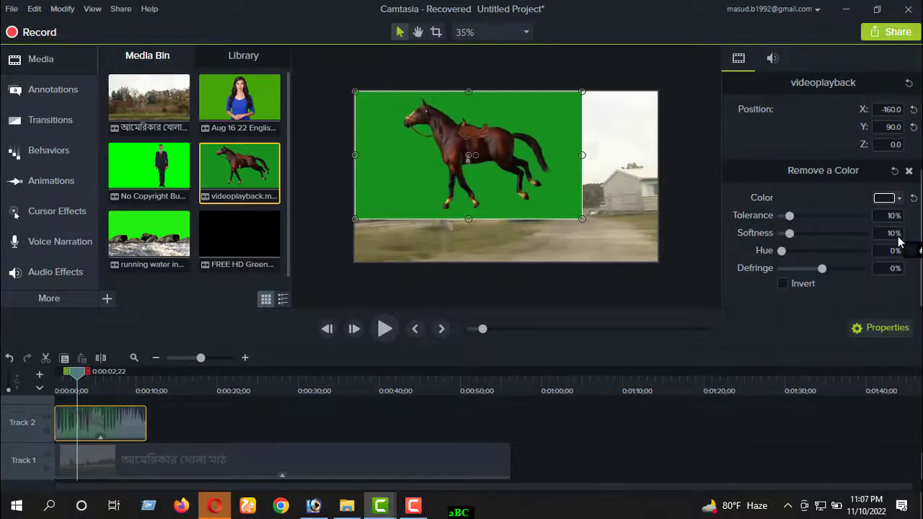
pyautogui.click(550, 129)
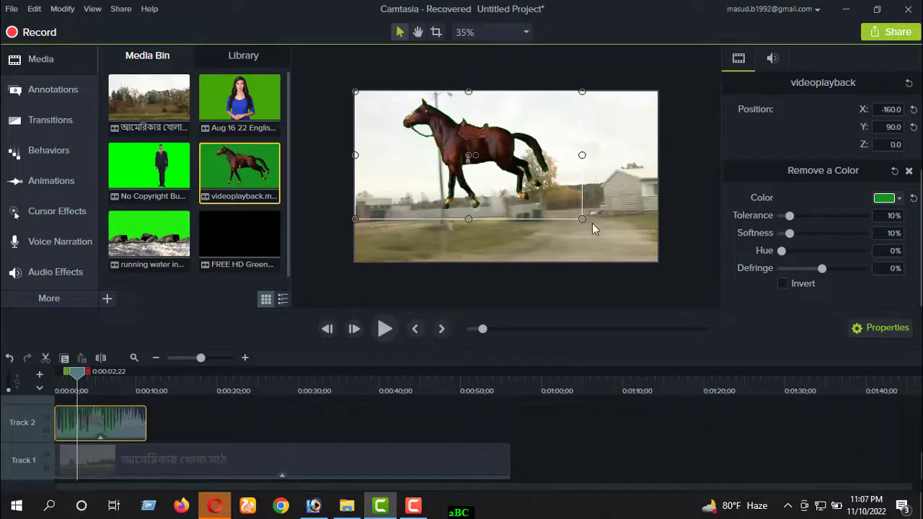
# Step: Enlarge the horse clip to 200% to fill the canvas and set its color removal to 25% tolerance, 0% softness and 3% defringe
pyautogui.moveTo(583, 219); pyautogui.dragTo(661, 269)
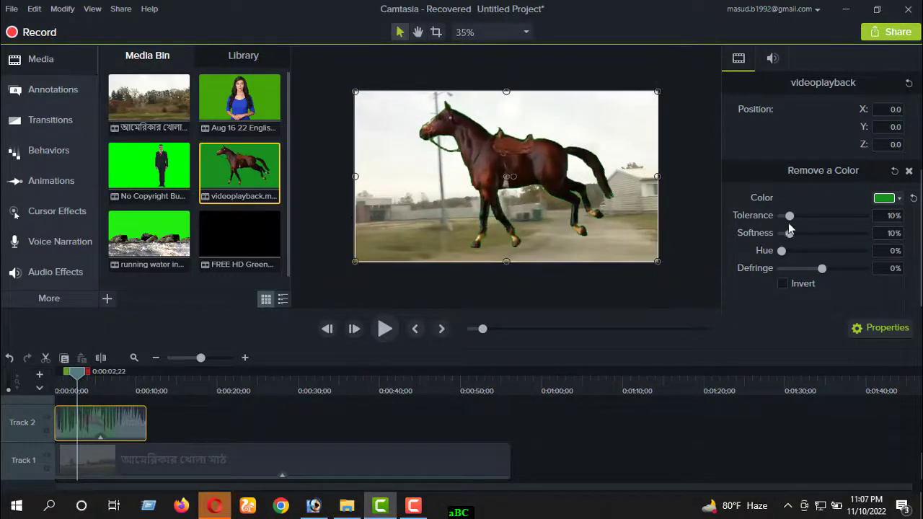
pyautogui.moveTo(789, 221)
pyautogui.mouseDown()
pyautogui.moveTo(811, 221)
pyautogui.moveTo(750, 205)
pyautogui.moveTo(805, 222)
pyautogui.mouseUp()
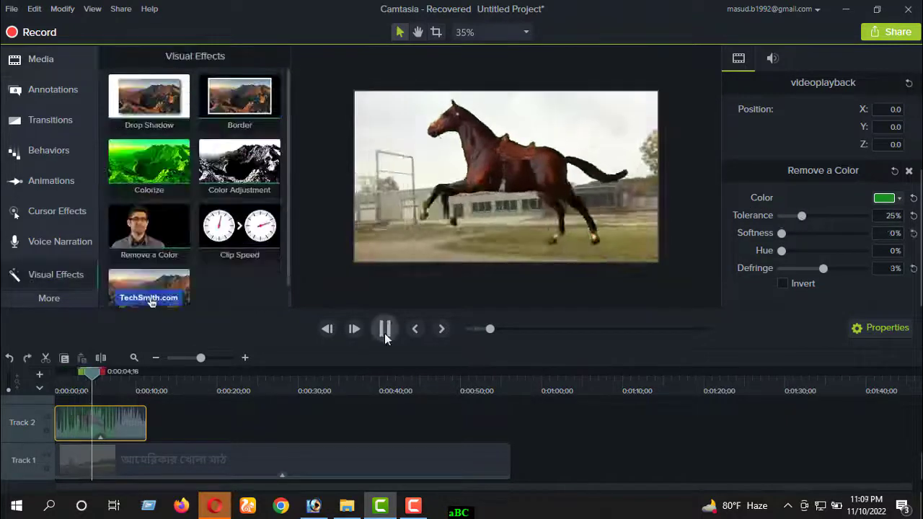
# Step: Pause the preview, lower the horse clip on the canvas to Y -80.0, and resume playback from there
pyautogui.click(385, 330)
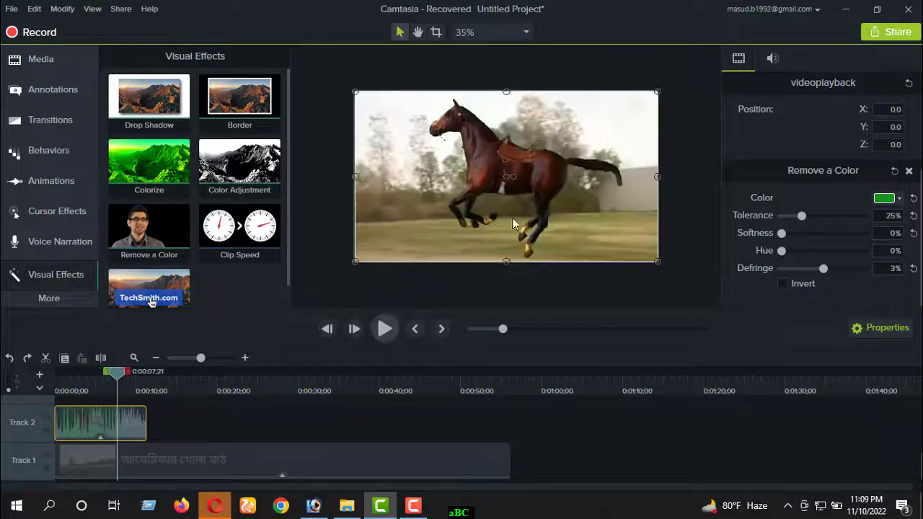
pyautogui.moveTo(530, 182); pyautogui.dragTo(526, 194)
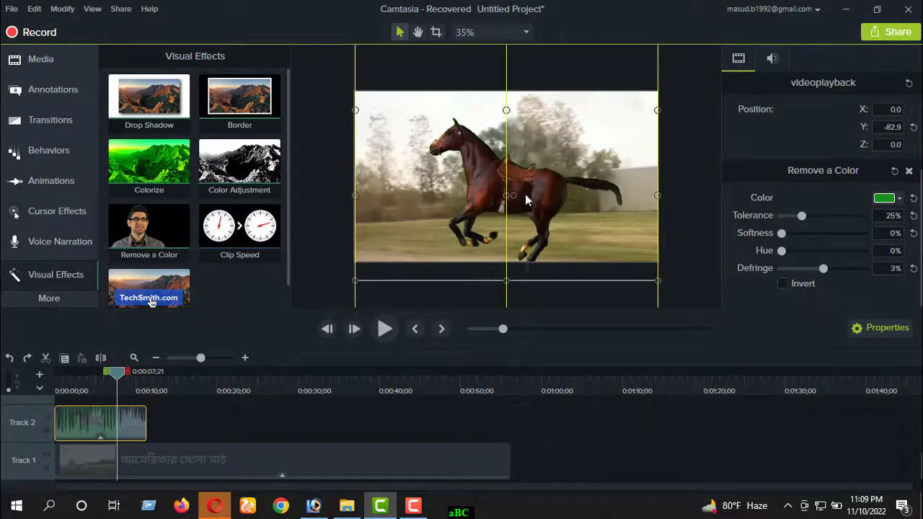
pyautogui.click(385, 329)
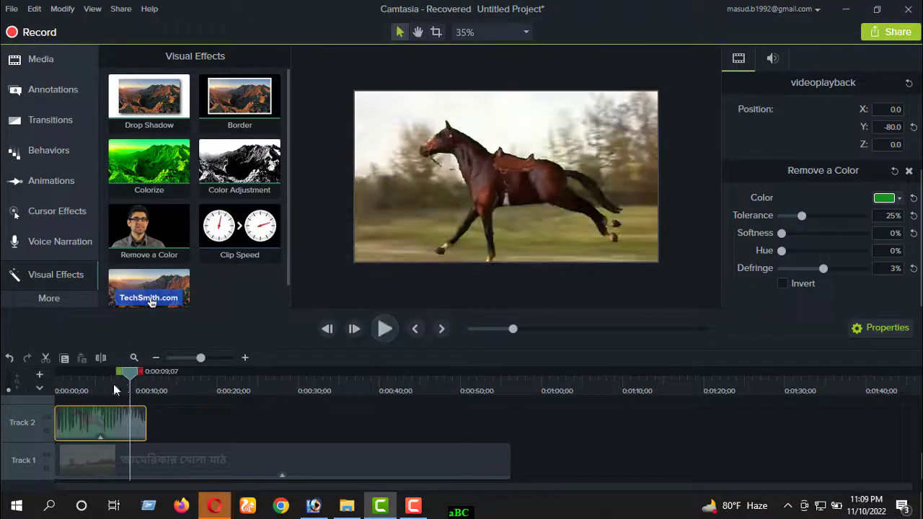
# Step: Play the composite from the start of the timeline to check the horse's new position over the background
pyautogui.moveTo(114, 386); pyautogui.dragTo(54, 388)
pyautogui.click(102, 464)
pyautogui.click(128, 427)
pyautogui.click(384, 336)
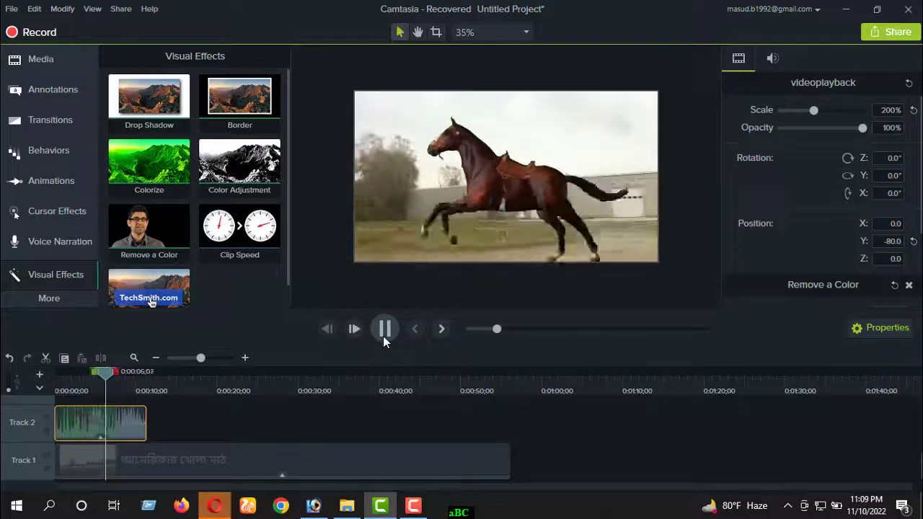
pyautogui.click(383, 336)
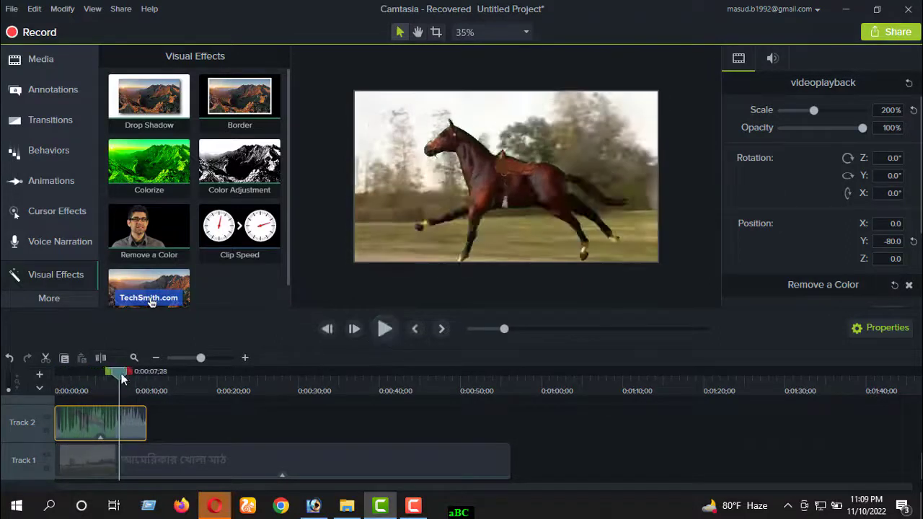
# Step: Split the Track 1 background at the horse clip's end, 0:00:11;11, and delete the part beyond it
pyautogui.moveTo(121, 373); pyautogui.dragTo(147, 373)
pyautogui.click(154, 467)
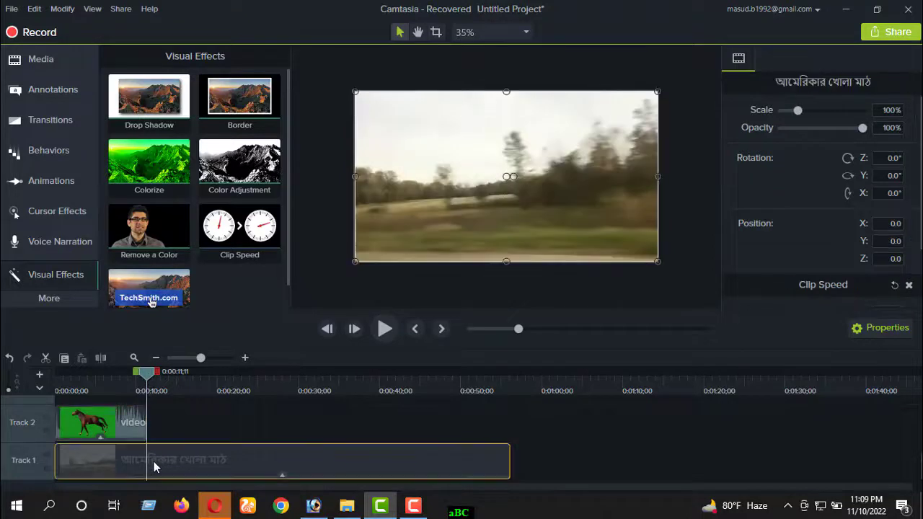
pyautogui.moveTo(189, 462); pyautogui.dragTo(284, 469)
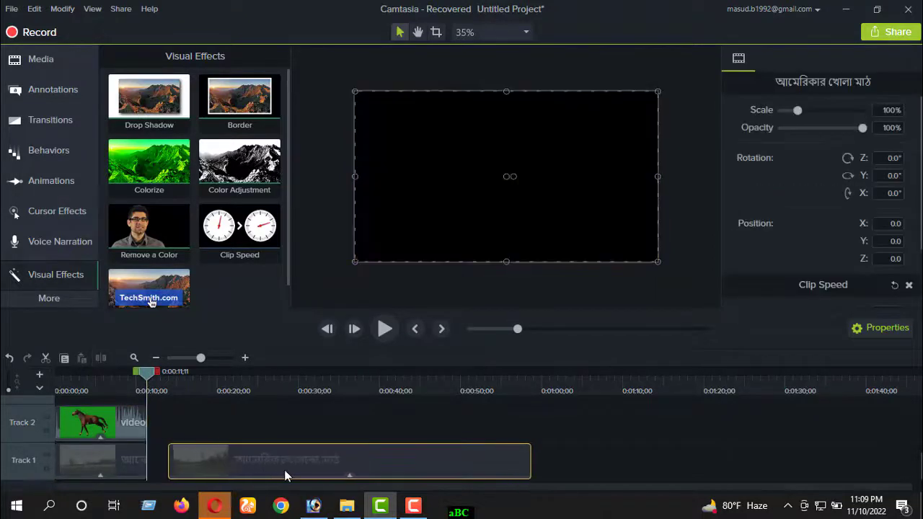
pyautogui.rightClick(284, 470)
pyautogui.click(331, 186)
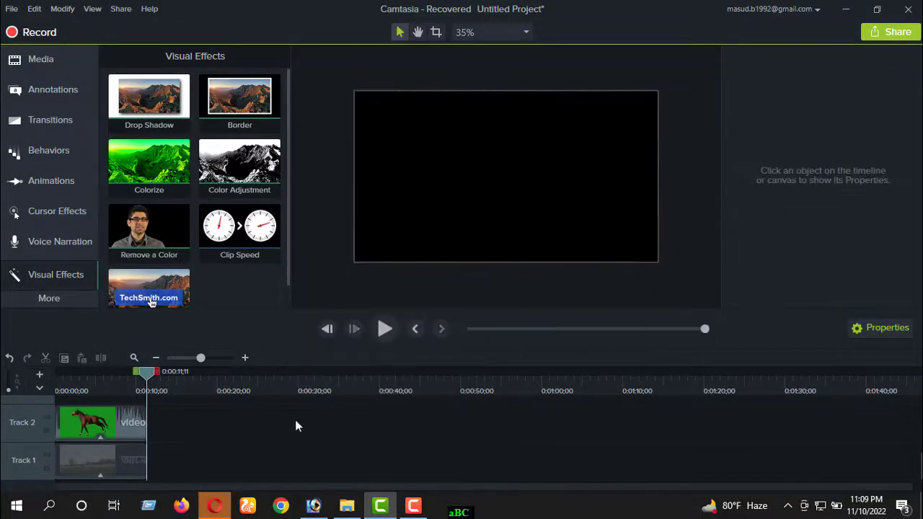
# Step: Play from the start of the timeline, pause at 0:00:03;03 and split the horse clip there
pyautogui.moveTo(150, 387); pyautogui.dragTo(58, 388)
pyautogui.click(384, 330)
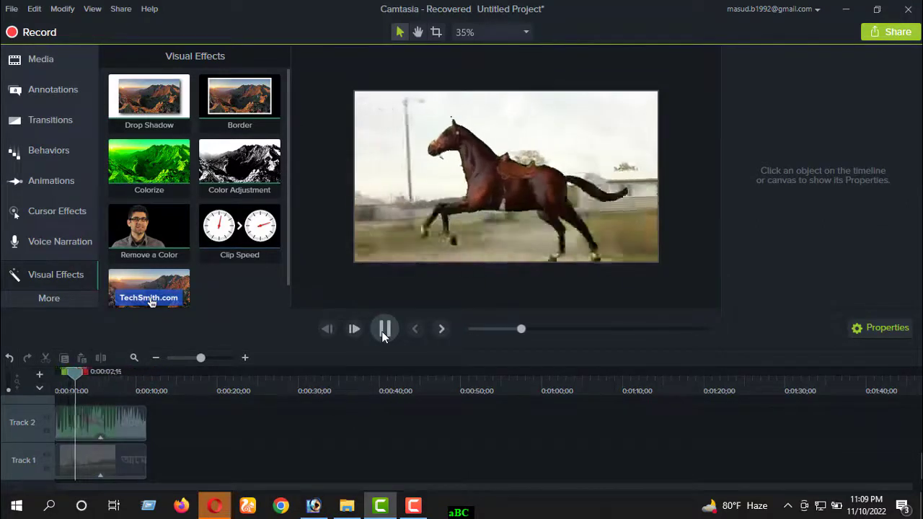
pyautogui.click(384, 329)
pyautogui.click(95, 426)
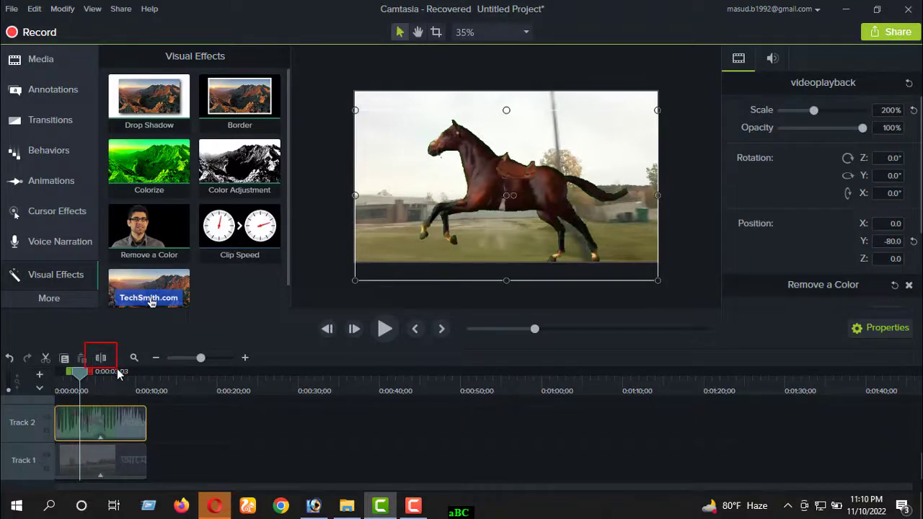
pyautogui.click(100, 358)
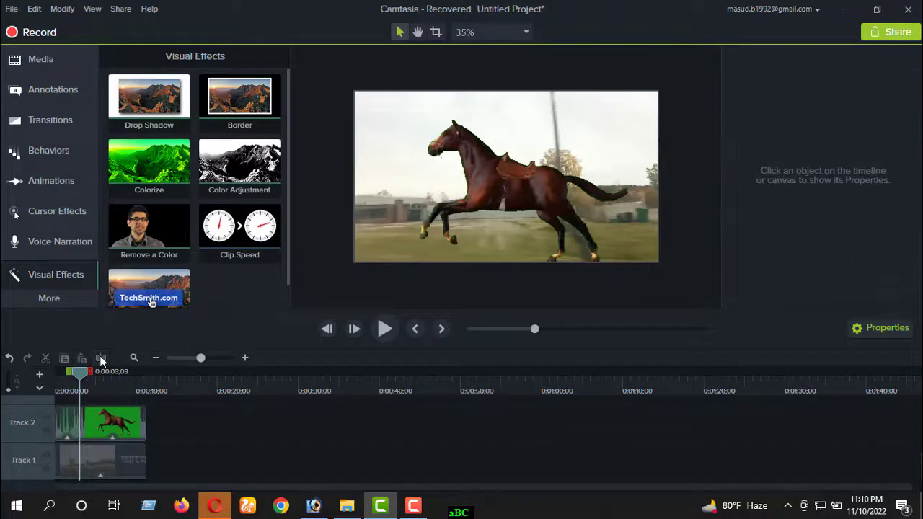
# Step: Split the background at 0:00:03;03 as well and shift the second horse and background pieces to start together at about 7 seconds
pyautogui.moveTo(104, 421); pyautogui.dragTo(117, 423)
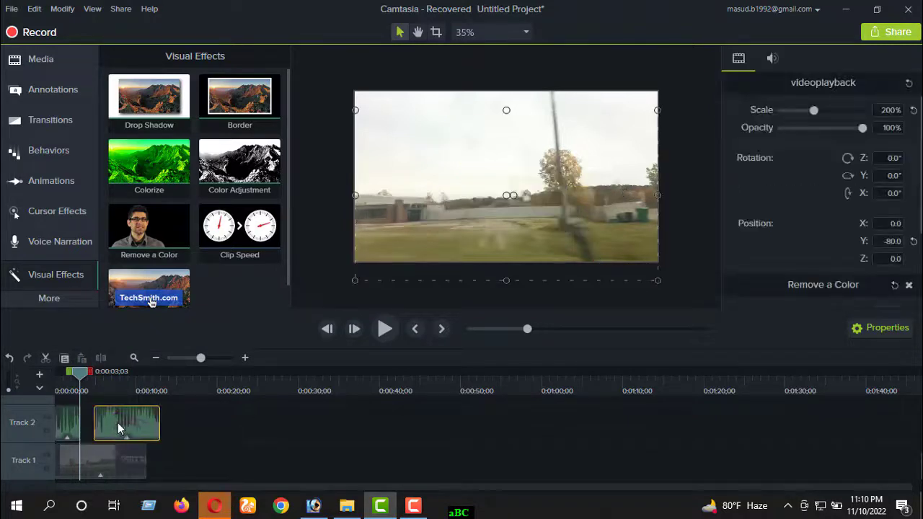
pyautogui.click(85, 451)
pyautogui.moveTo(106, 470); pyautogui.dragTo(140, 467)
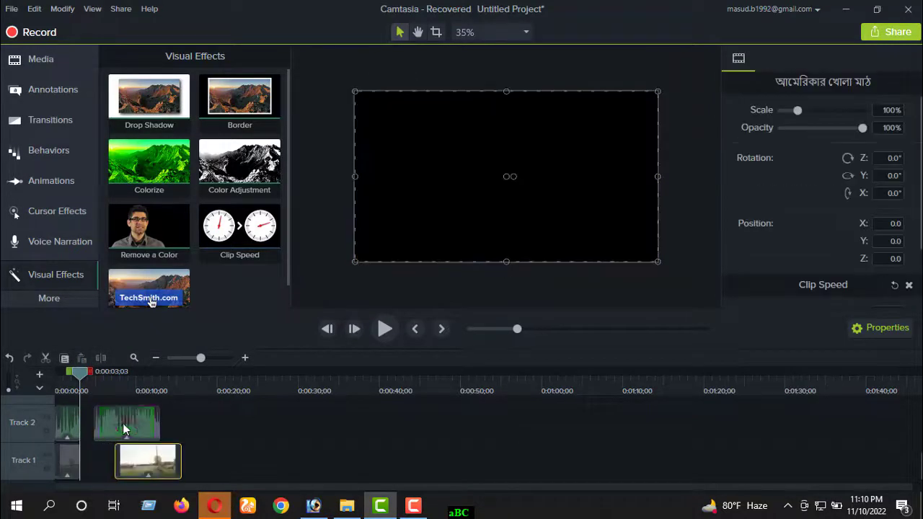
pyautogui.moveTo(122, 423); pyautogui.dragTo(144, 428)
pyautogui.click(138, 455)
# Step: Shorten the first horse and background pieces to 1 second 23 frames using Clip Speed, at 1.75x and 1.42x respectively
pyautogui.click(72, 431)
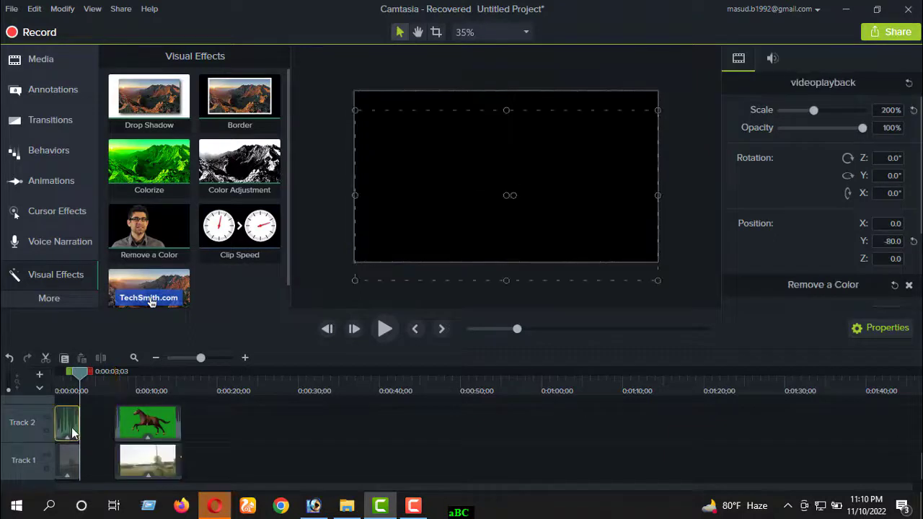
pyautogui.rightClick(72, 432)
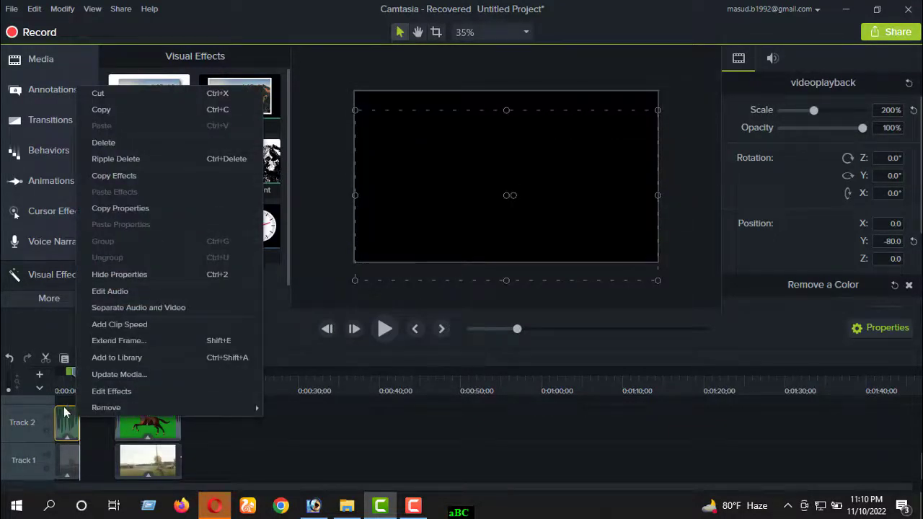
pyautogui.click(119, 325)
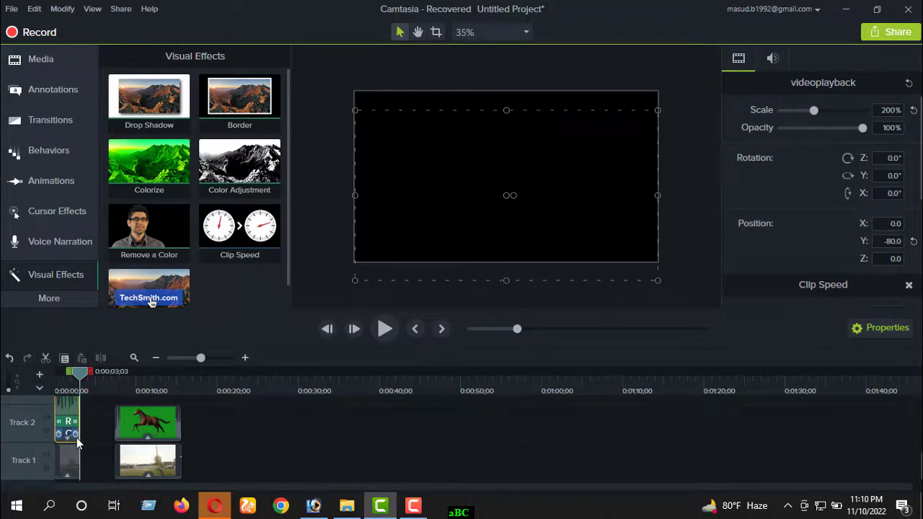
pyautogui.moveTo(76, 437); pyautogui.dragTo(62, 441)
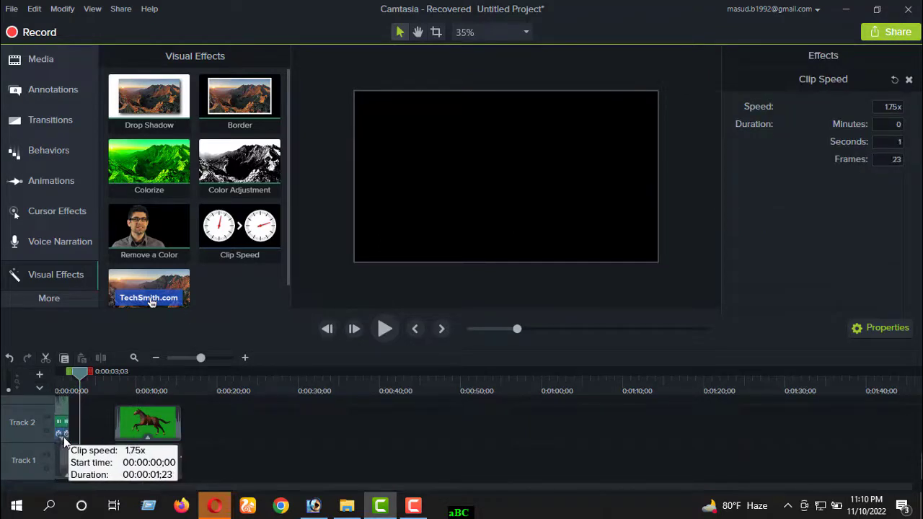
pyautogui.click(72, 468)
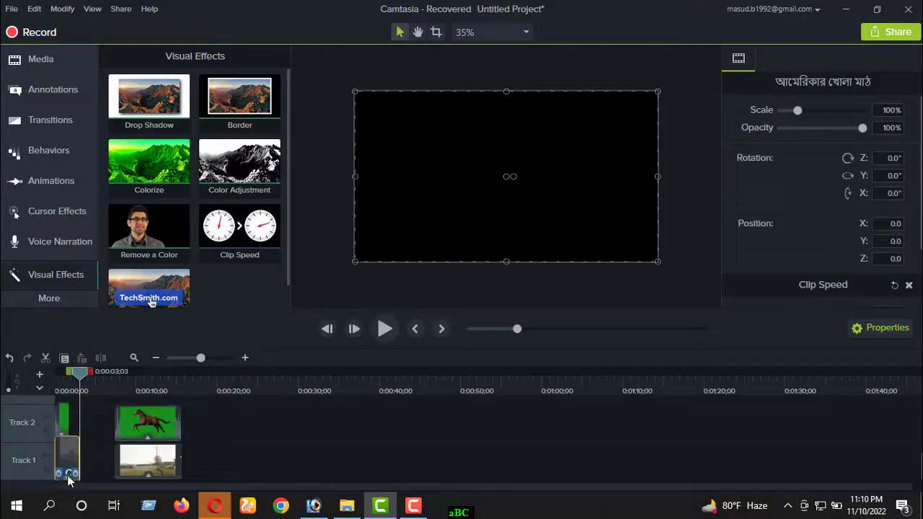
pyautogui.click(75, 474)
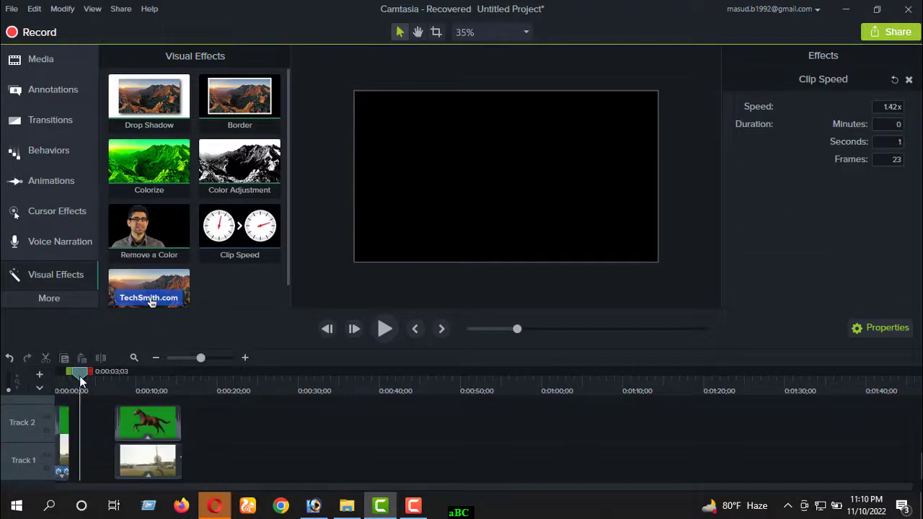
# Step: Play the sped-up opening and move the remaining horse and background pieces back to follow directly after it
pyautogui.click(385, 328)
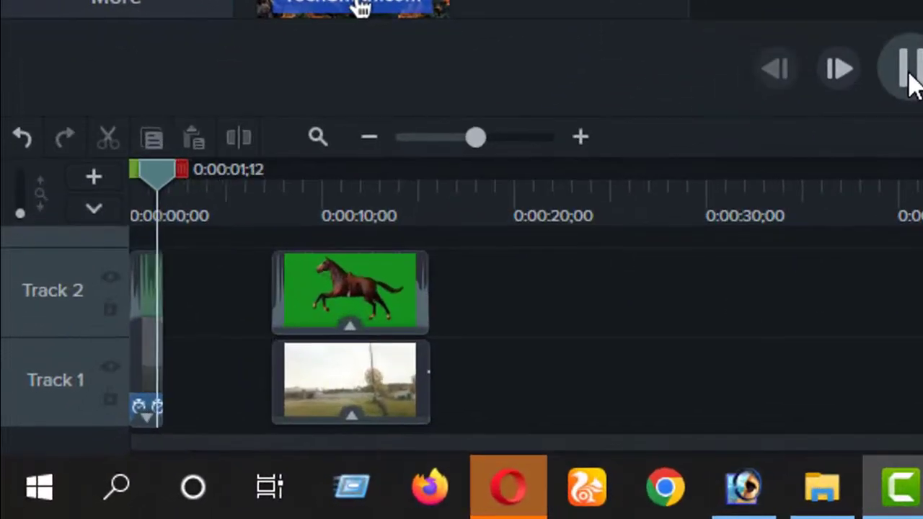
pyautogui.moveTo(189, 175); pyautogui.dragTo(71, 210)
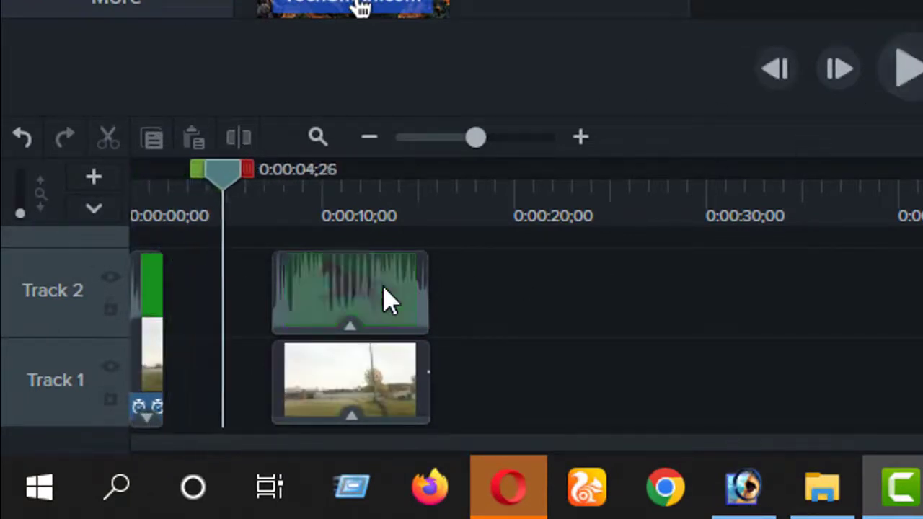
pyautogui.moveTo(383, 294); pyautogui.dragTo(252, 310)
pyautogui.moveTo(334, 408); pyautogui.dragTo(226, 409)
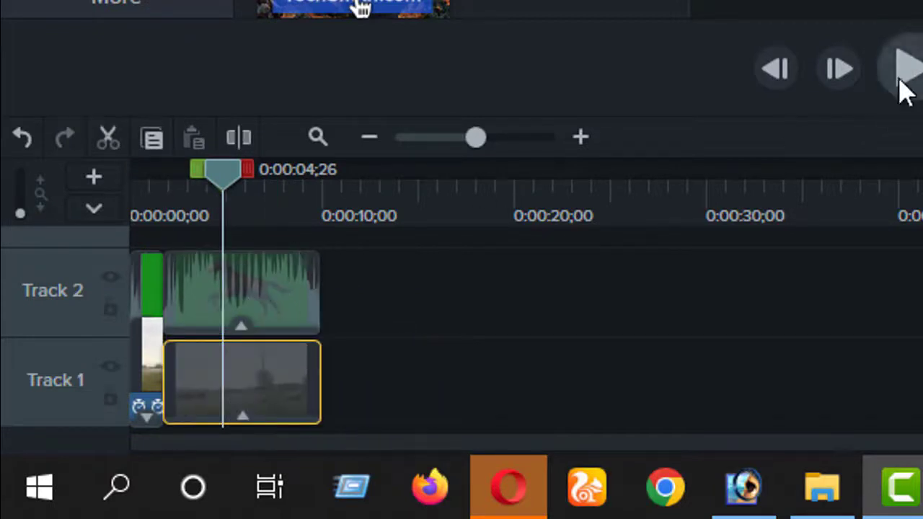
# Step: Play the rejoined sequence from the start to 0:00:06;20 and split both the background and horse clips there
pyautogui.moveTo(224, 189); pyautogui.dragTo(4, 223)
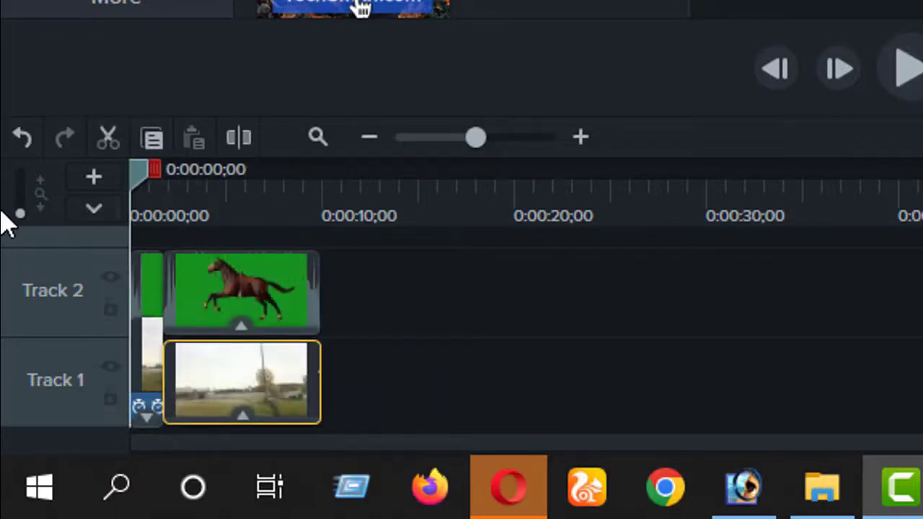
pyautogui.click(905, 72)
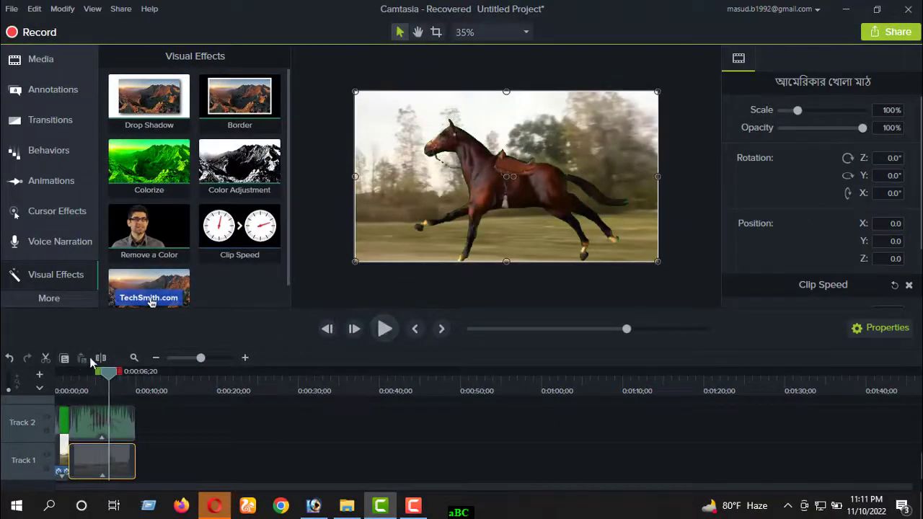
pyautogui.click(102, 359)
pyautogui.click(112, 467)
pyautogui.click(116, 430)
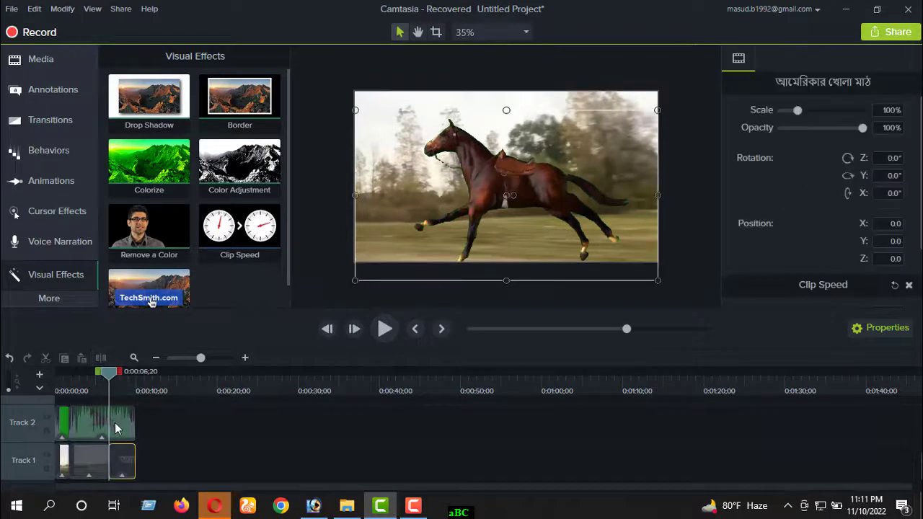
pyautogui.click(100, 359)
# Step: Move the last horse and background pieces away to start together at about 34 seconds on the timeline
pyautogui.click(118, 431)
pyautogui.moveTo(154, 431); pyautogui.dragTo(370, 431)
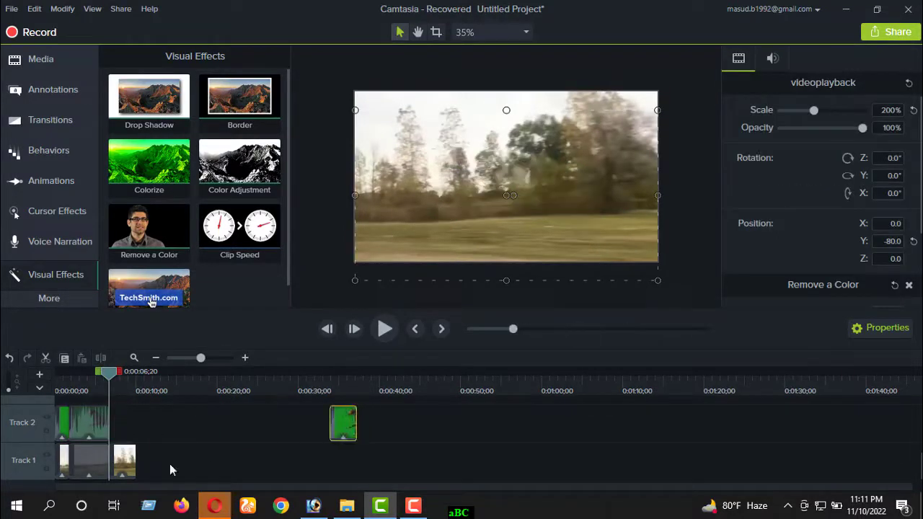
pyautogui.moveTo(127, 461); pyautogui.dragTo(287, 472)
# Step: Add Clip Speed to the middle horse piece and slow it to 0.33x so it ends at 0:00:16;20
pyautogui.click(88, 436)
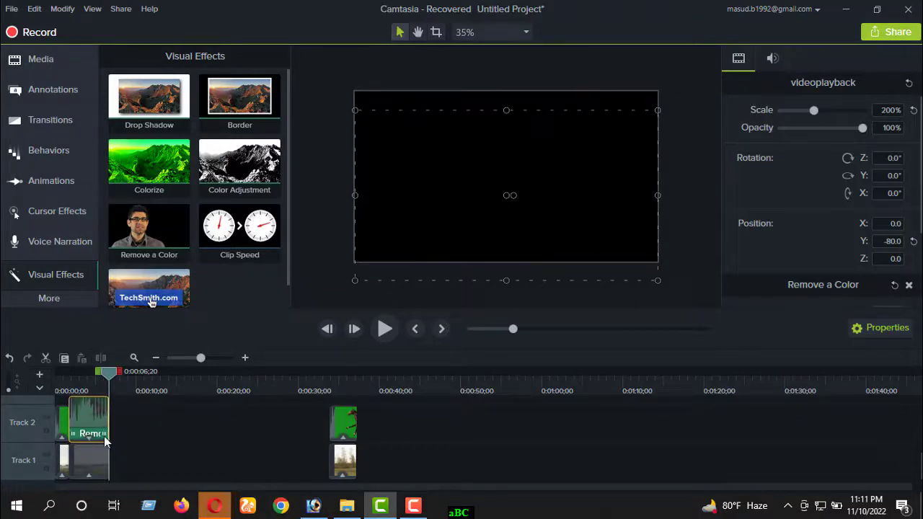
pyautogui.moveTo(109, 375); pyautogui.dragTo(189, 377)
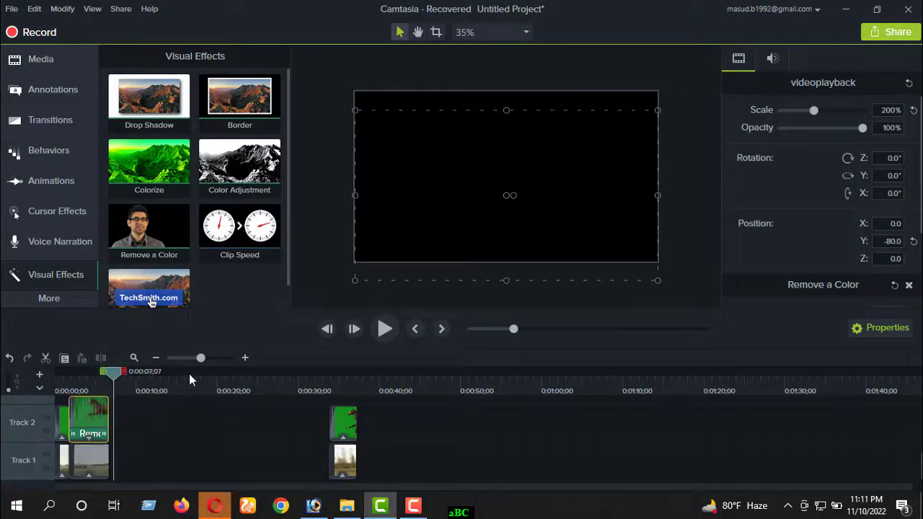
pyautogui.click(106, 435)
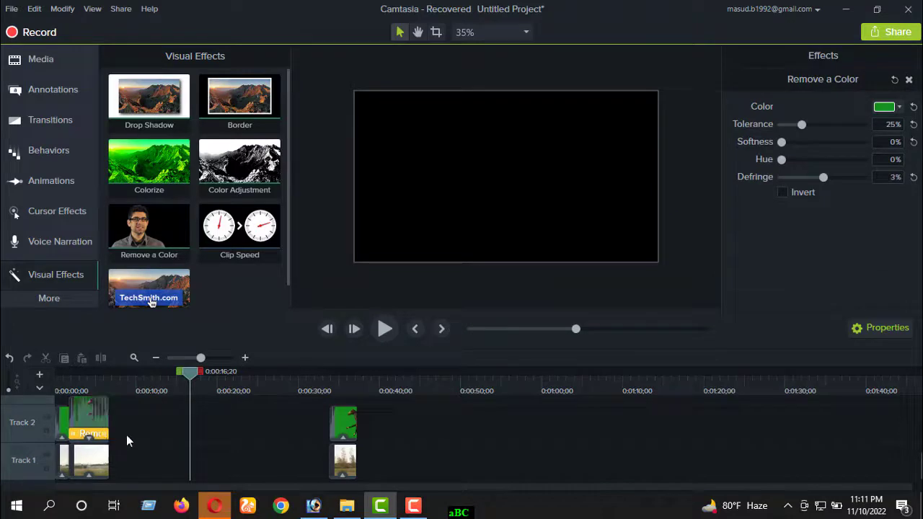
pyautogui.rightClick(91, 422)
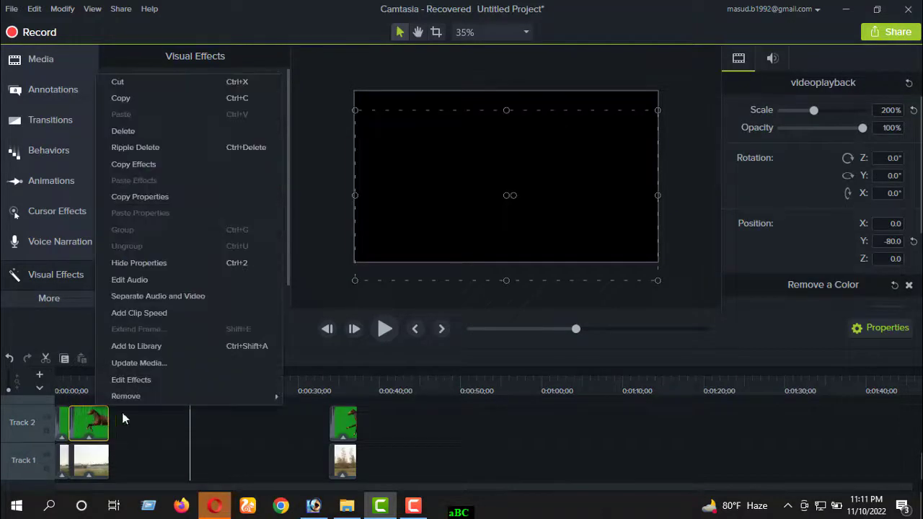
pyautogui.click(144, 314)
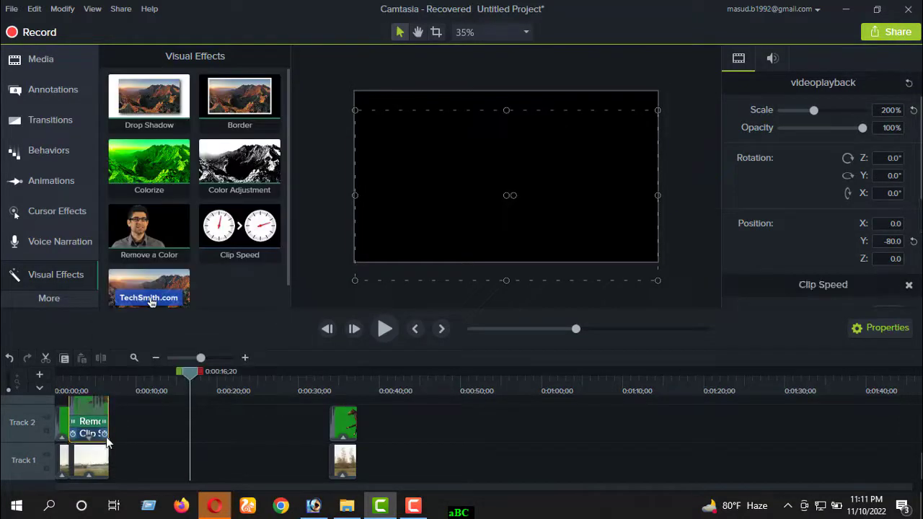
pyautogui.moveTo(107, 438); pyautogui.dragTo(190, 439)
# Step: Replace the middle background piece's Clip Speed with a new one at 0.27x, lasting 14 seconds 27 frames
pyautogui.click(96, 466)
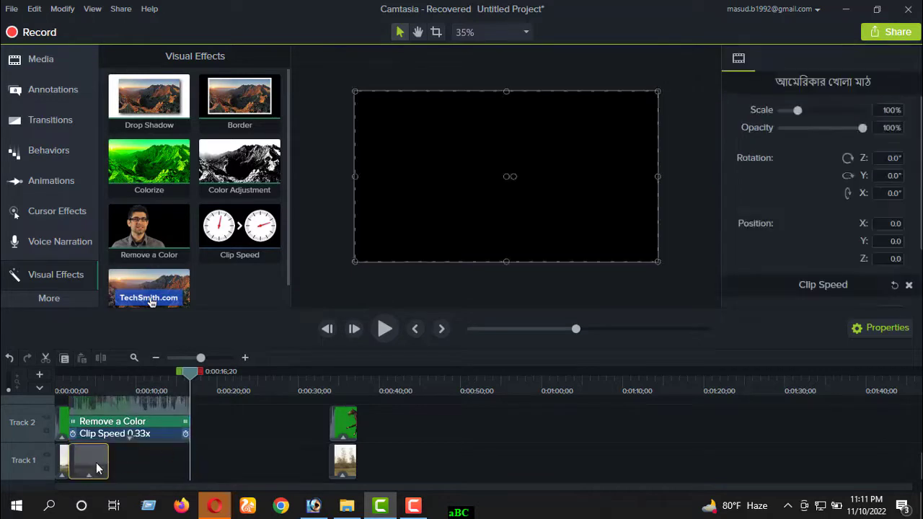
pyautogui.rightClick(96, 462)
pyautogui.click(159, 357)
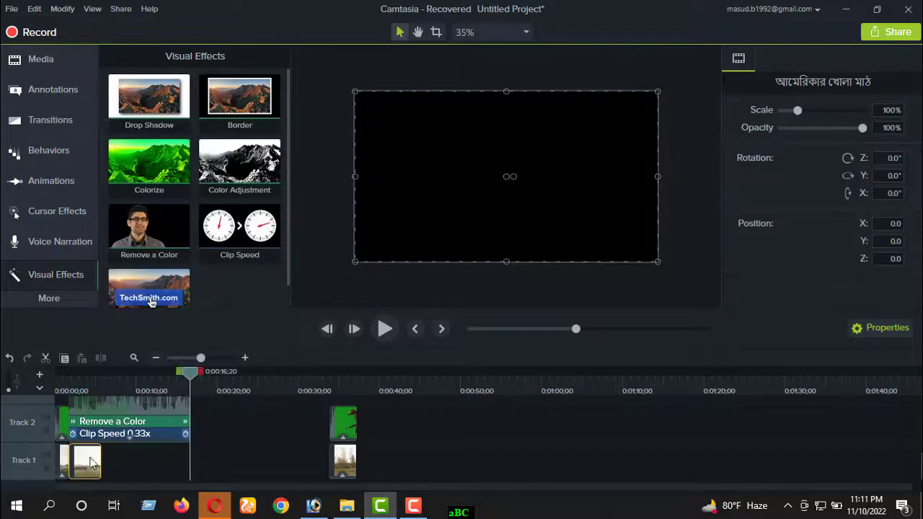
pyautogui.rightClick(90, 460)
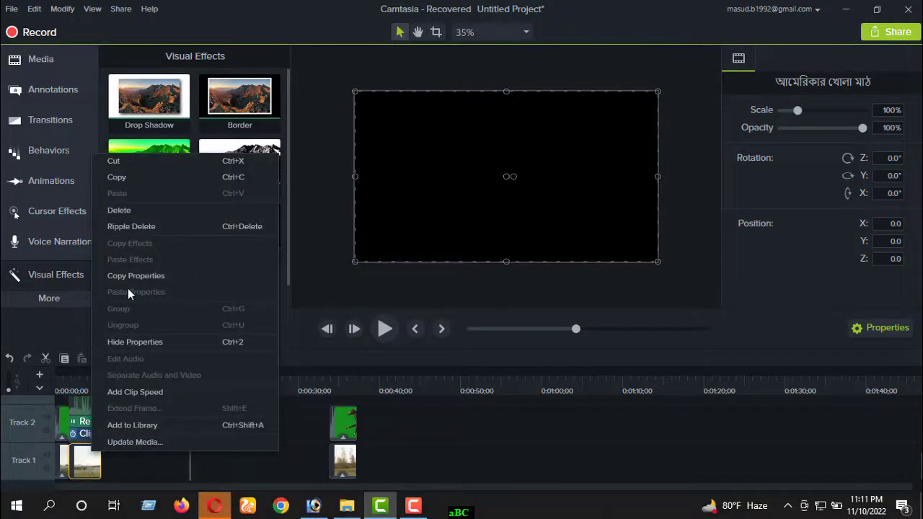
pyautogui.click(140, 393)
pyautogui.moveTo(100, 476); pyautogui.dragTo(185, 473)
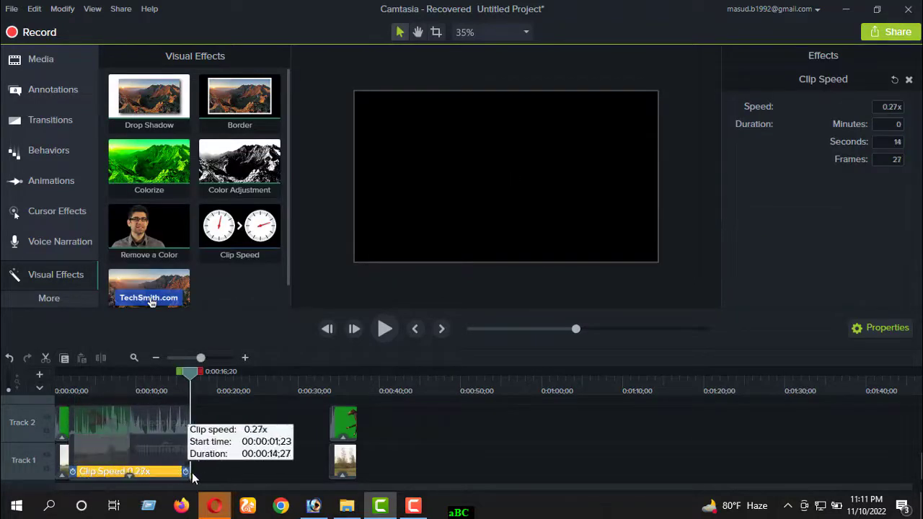
# Step: Play the sequence from the start and move the last horse and background pieces back to follow the slowed ones
pyautogui.hotkey('ctrl', 'Home')
pyautogui.click(383, 330)
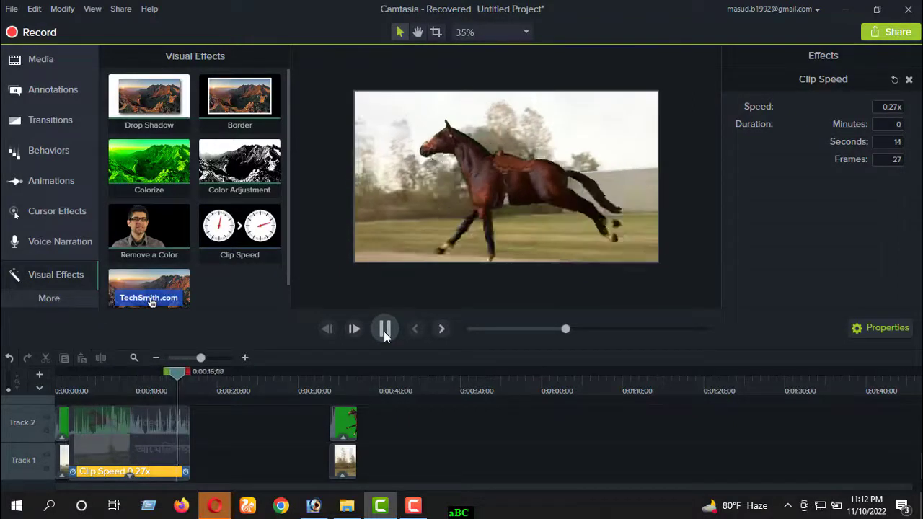
pyautogui.click(383, 331)
pyautogui.moveTo(343, 422); pyautogui.dragTo(203, 424)
pyautogui.moveTo(349, 482); pyautogui.dragTo(209, 476)
pyautogui.click(395, 337)
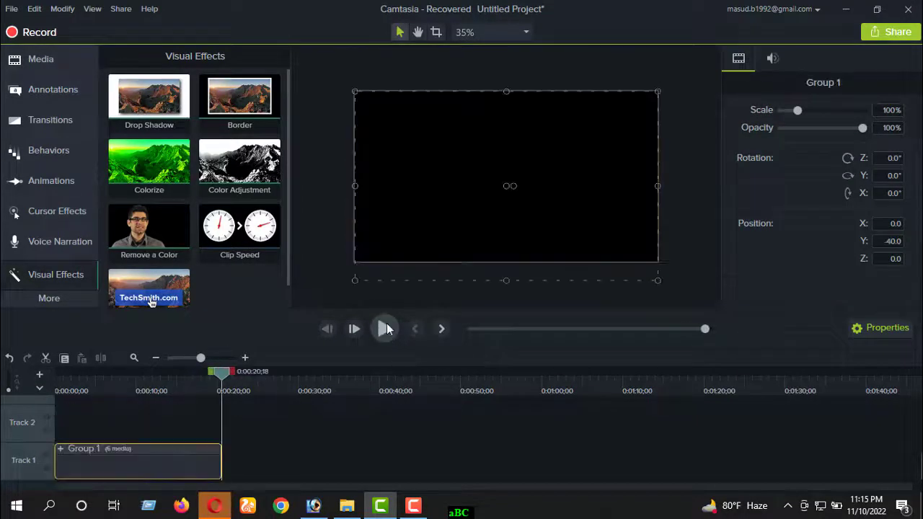
# Step: Add the Aug 16 22 English green-screen clip from the media bin to the timeline at 0:00:22;10
pyautogui.rightClick(350, 274)
pyautogui.moveTo(226, 380); pyautogui.dragTo(234, 380)
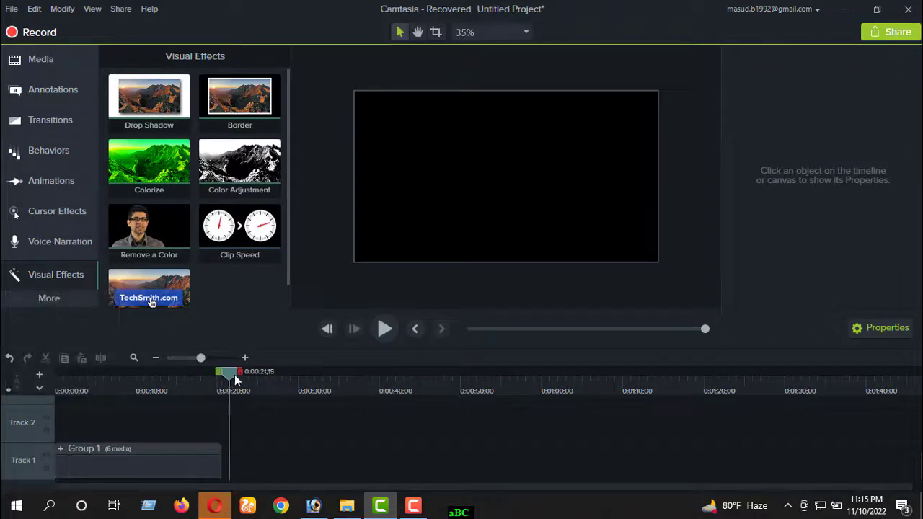
pyautogui.click(42, 60)
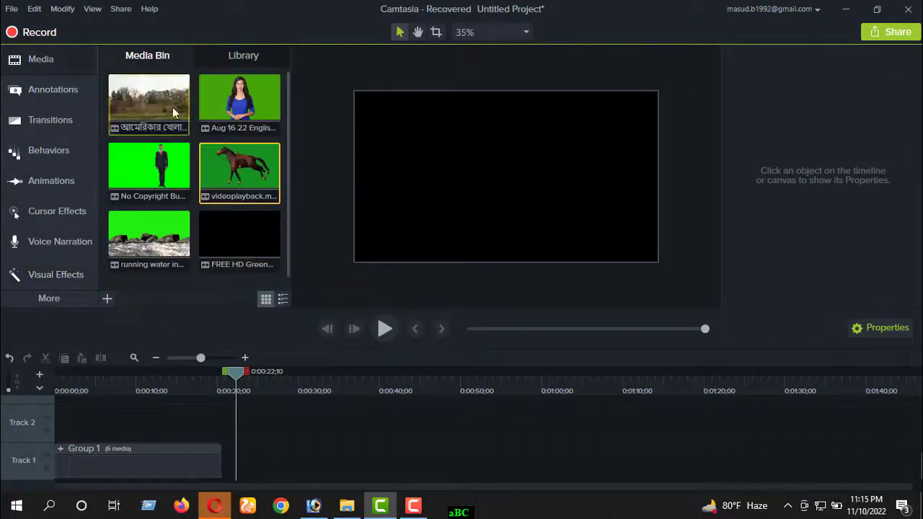
pyautogui.rightClick(240, 106)
pyautogui.click(290, 114)
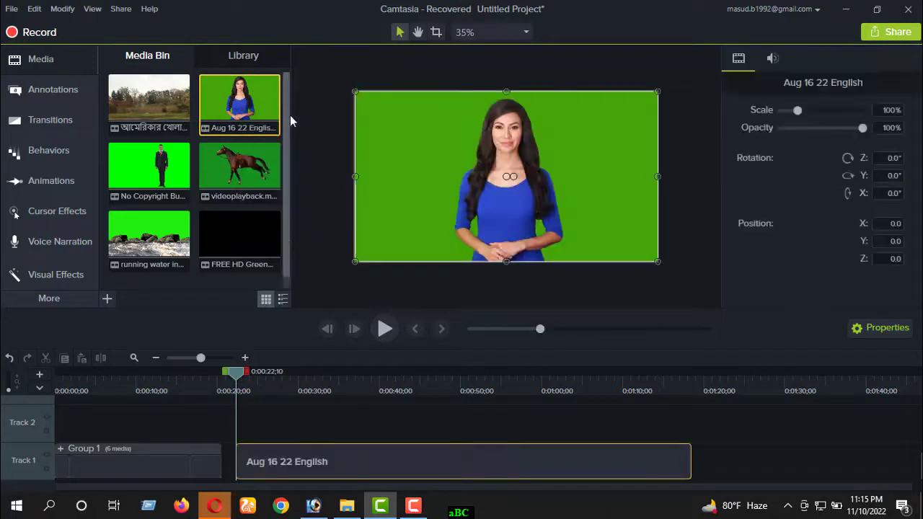
# Step: Play the presenter clip to 0:00:36;23 and separate its audio from its video
pyautogui.click(384, 328)
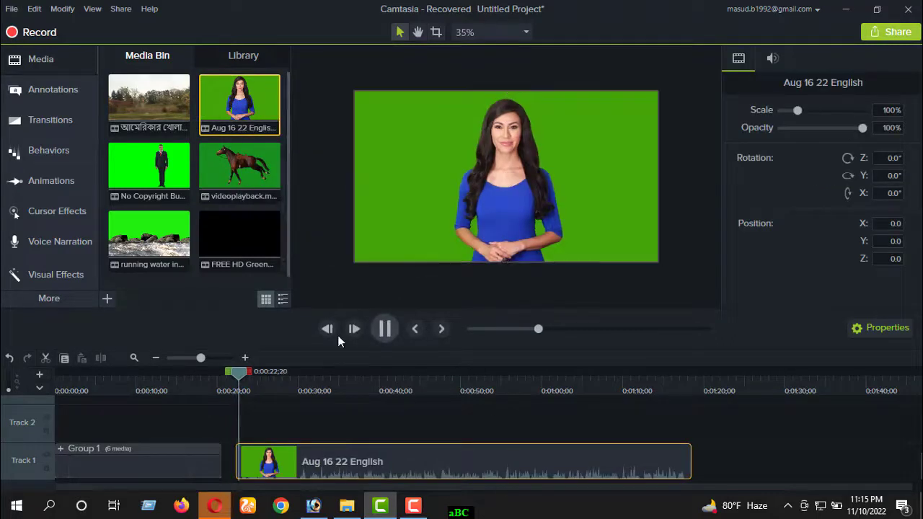
pyautogui.click(382, 339)
pyautogui.rightClick(366, 462)
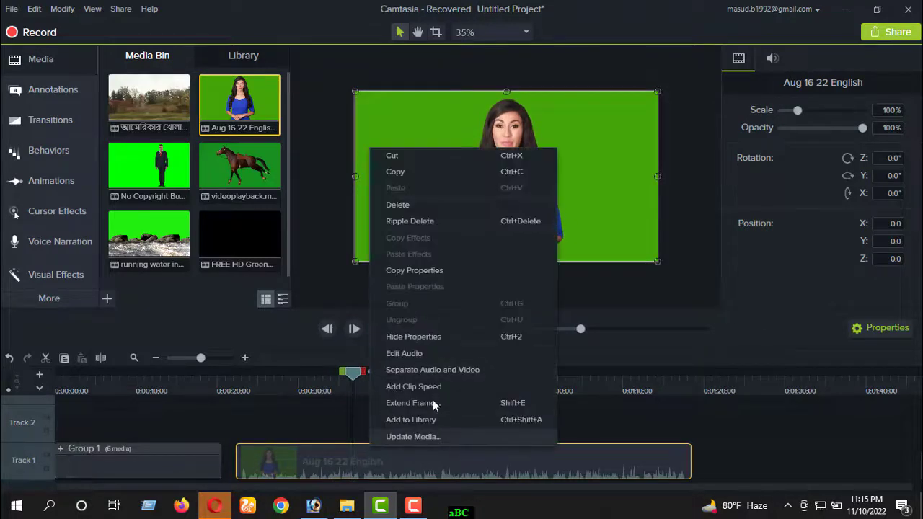
pyautogui.click(408, 399)
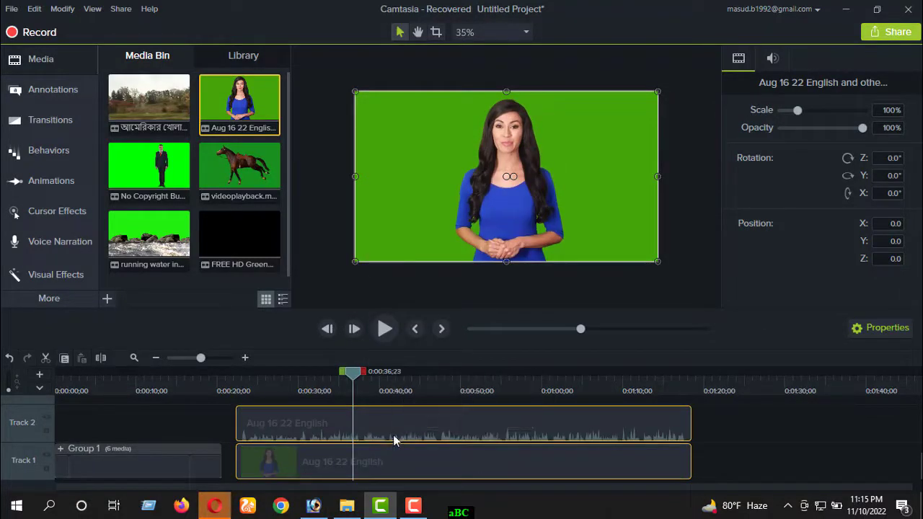
# Step: Raise the volume of the presenter's separated audio on Track 2 and play it back
pyautogui.click(380, 425)
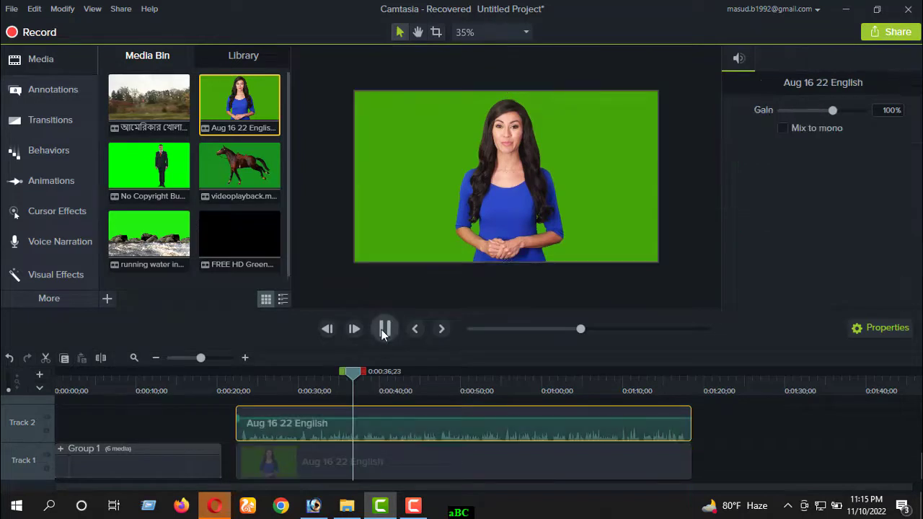
pyautogui.press('space')
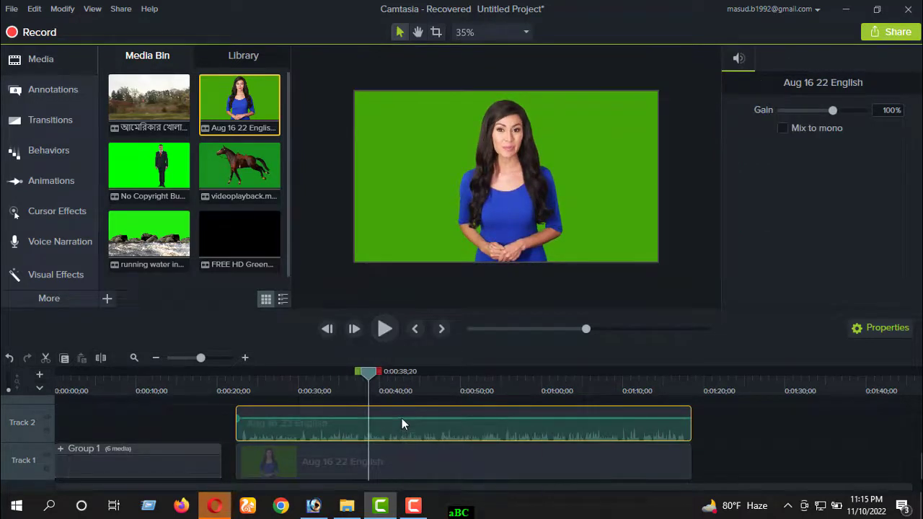
pyautogui.moveTo(401, 420); pyautogui.dragTo(404, 398)
pyautogui.click(385, 331)
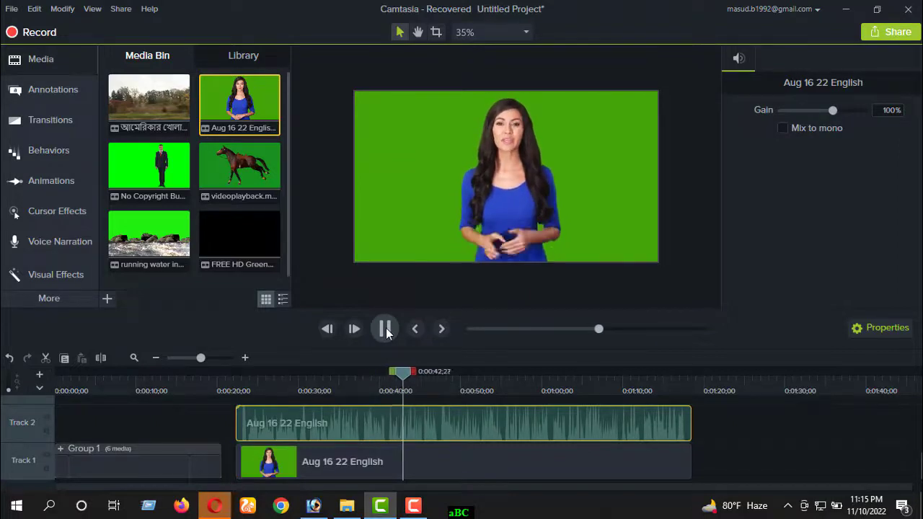
pyautogui.click(385, 330)
# Step: Apply Remove a Color to the presenter video with tolerance at 72% and play the keyed result
pyautogui.click(411, 142)
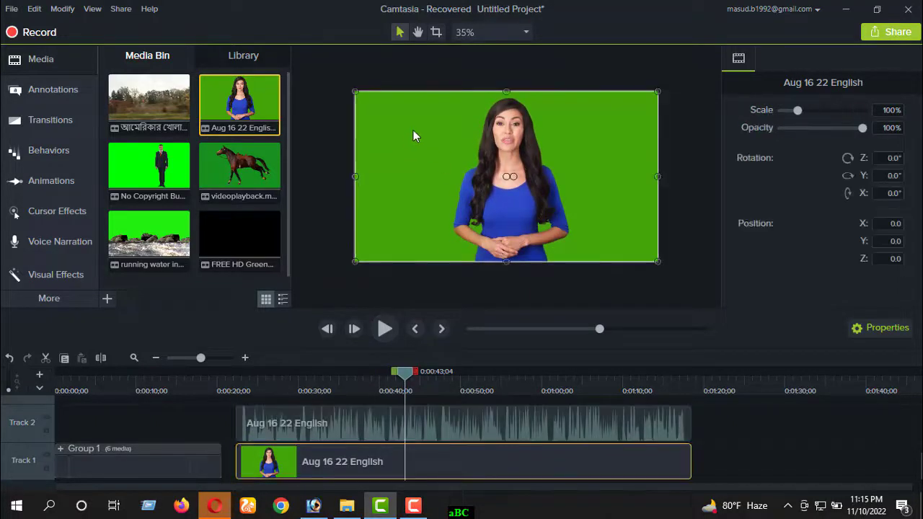
pyautogui.rightClick(415, 131)
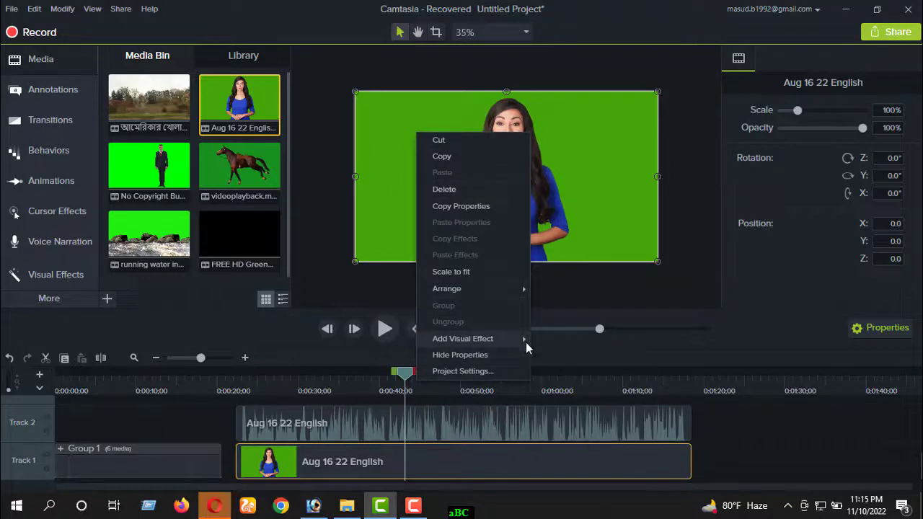
pyautogui.moveTo(522, 340)
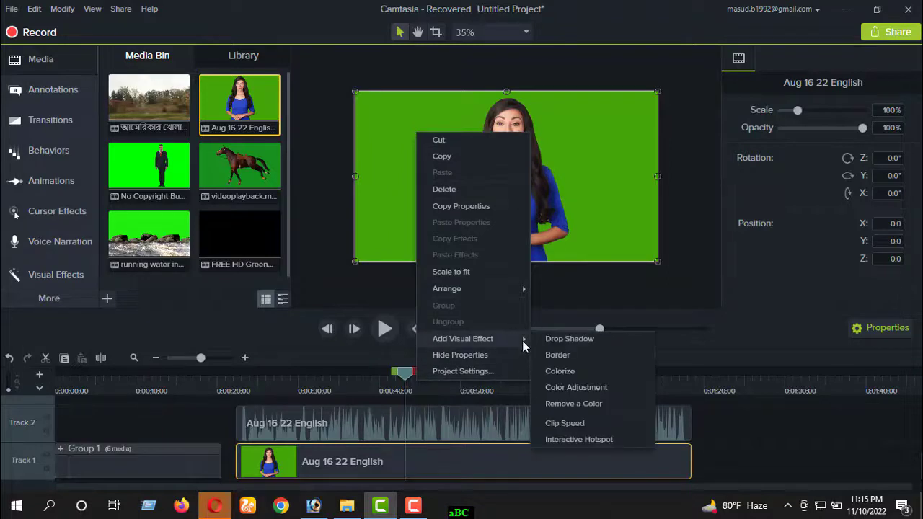
pyautogui.click(572, 405)
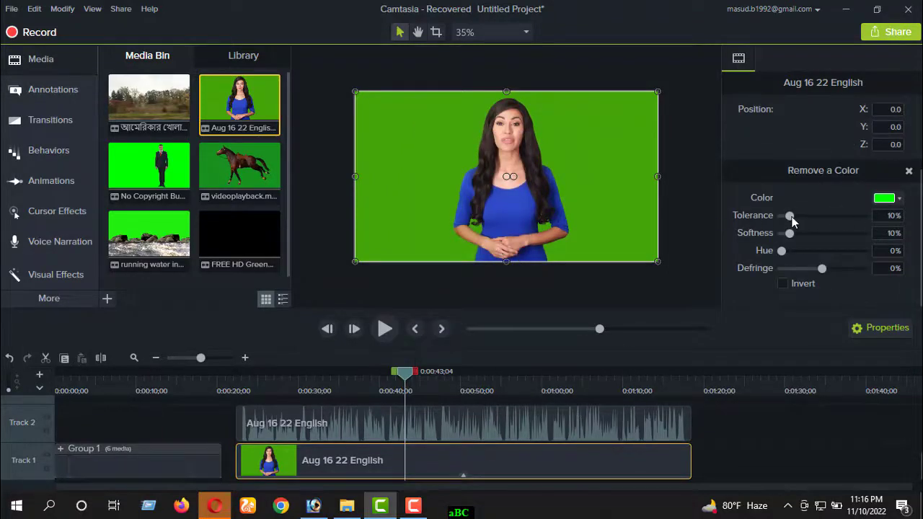
pyautogui.moveTo(792, 221); pyautogui.dragTo(839, 218)
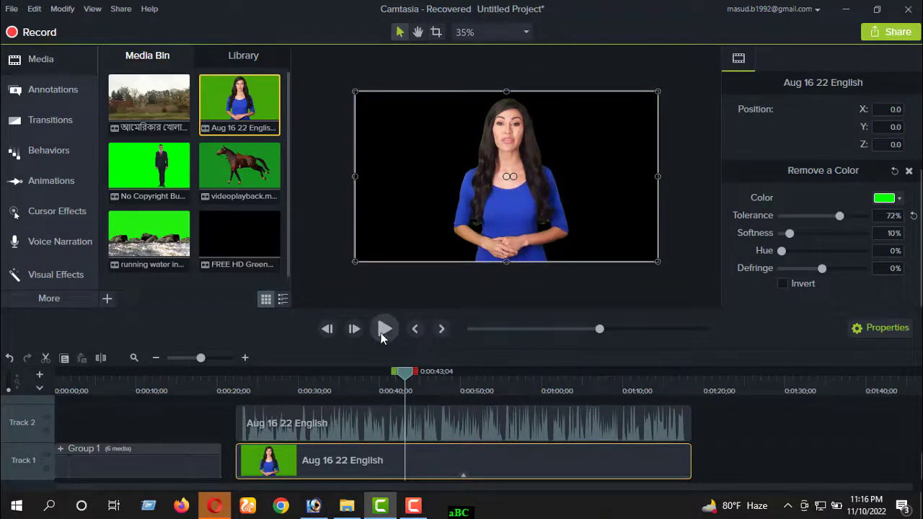
pyautogui.click(384, 329)
pyautogui.click(384, 329)
# Step: Group the presenter's audio and video clips and play the beginning of the group
pyautogui.click(396, 425)
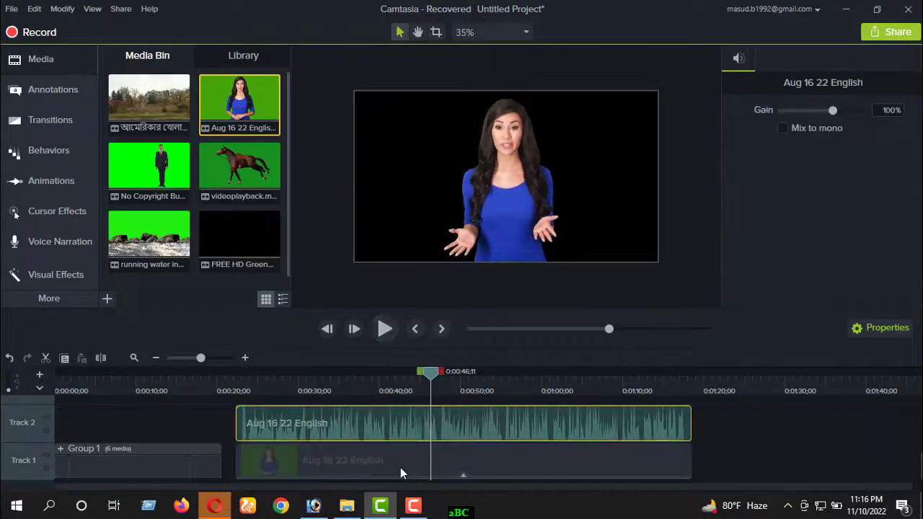
pyautogui.keyDown('ctrl'); pyautogui.click(400, 467); pyautogui.keyUp('ctrl')
pyautogui.hotkey('ctrl', 'g')
pyautogui.click(402, 382)
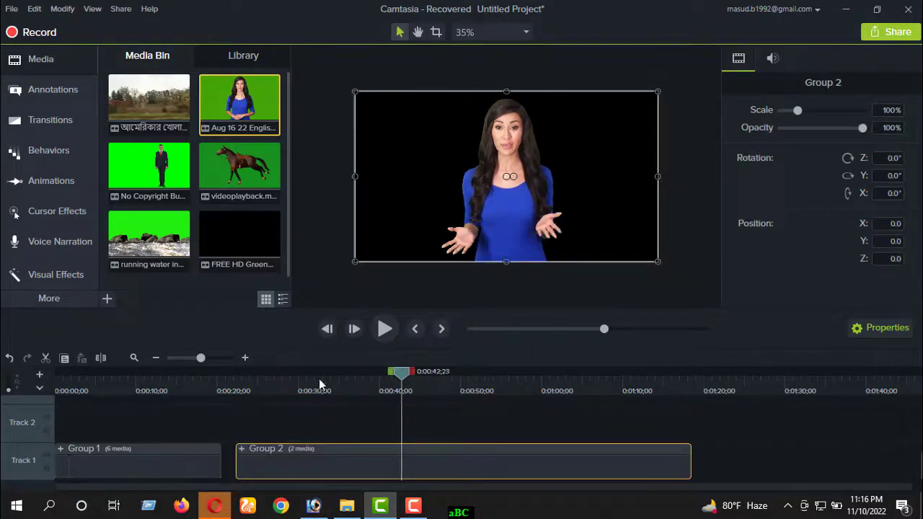
pyautogui.click(239, 382)
pyautogui.press('space')
pyautogui.press('space')
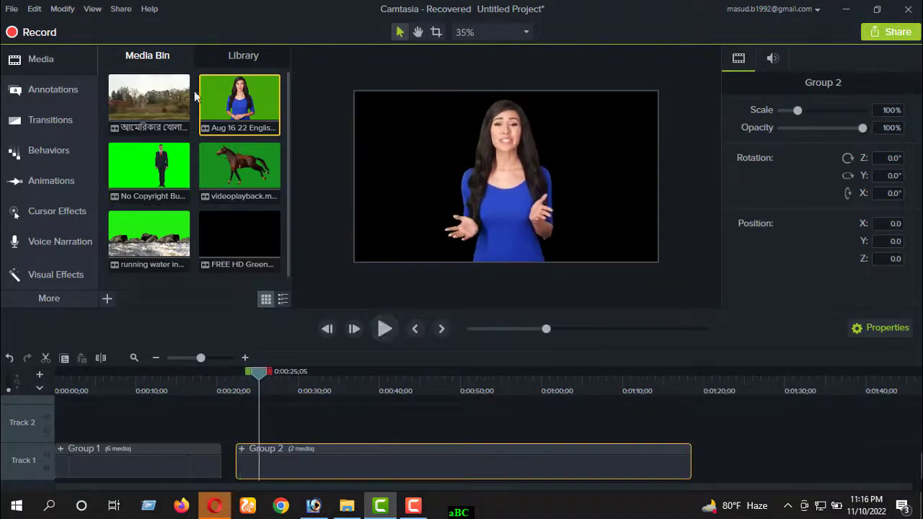
# Step: Import the office interior image 0C3A8526__web from the Desktop folder into the media bin
pyautogui.rightClick(173, 282)
pyautogui.click(195, 291)
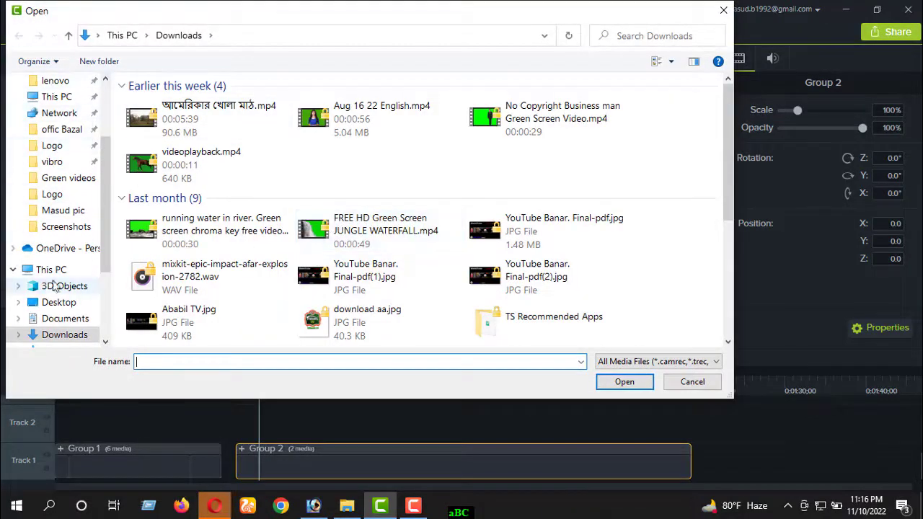
pyautogui.click(58, 303)
pyautogui.click(310, 126)
pyautogui.click(625, 381)
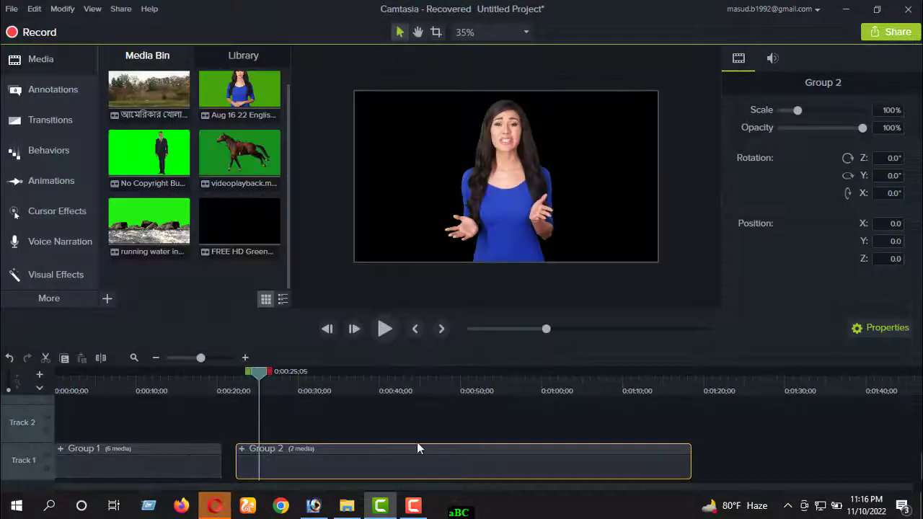
# Step: Add the office image to the timeline at 0:00:25;05 and move Group 2 to start at about 37 seconds
pyautogui.rightClick(152, 261)
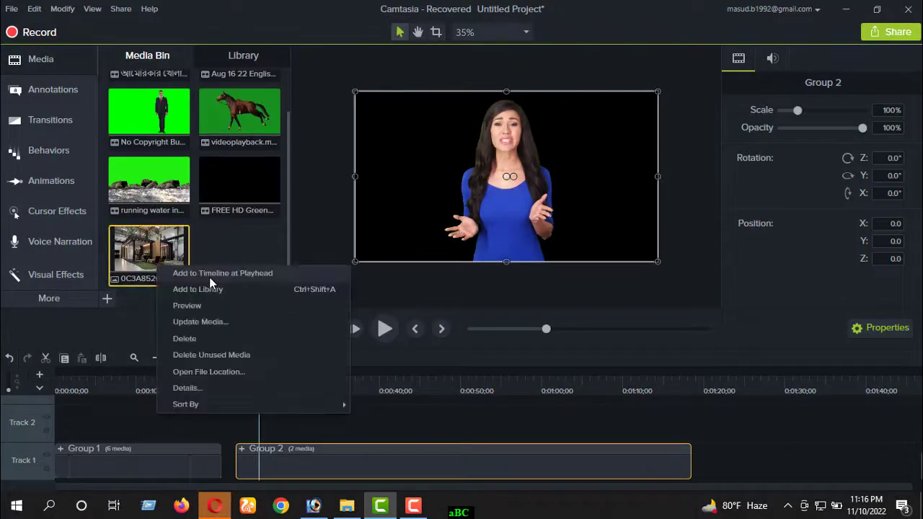
pyautogui.click(209, 274)
pyautogui.moveTo(318, 464); pyautogui.dragTo(481, 468)
# Step: Play the image section to 0:00:27;23 and enlarge the office image to 170.7% to fill the canvas
pyautogui.click(380, 327)
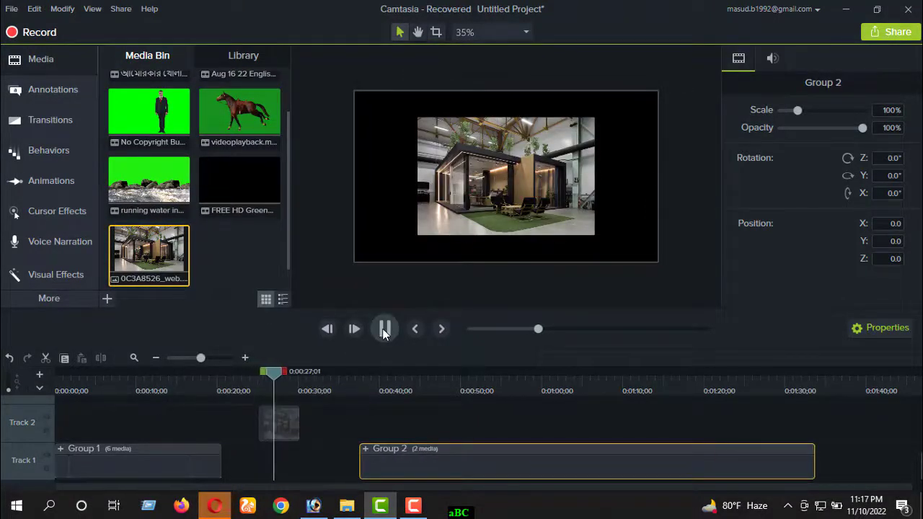
pyautogui.click(385, 328)
pyautogui.click(476, 208)
pyautogui.moveTo(416, 238); pyautogui.dragTo(354, 258)
pyautogui.moveTo(592, 120); pyautogui.dragTo(653, 98)
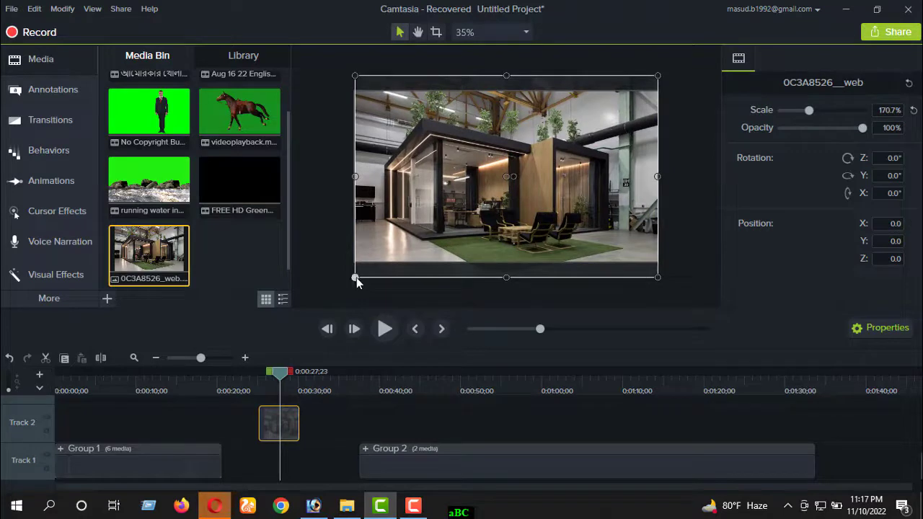
# Step: Move Group 2 back to start together with the office image and set the playhead to 0:00:25;00
pyautogui.moveTo(404, 457); pyautogui.dragTo(370, 463)
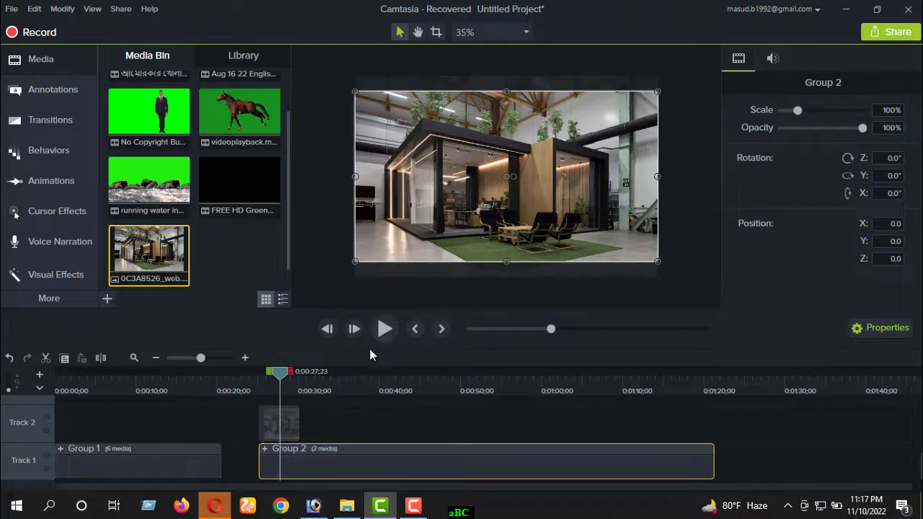
pyautogui.moveTo(285, 379); pyautogui.dragTo(262, 386)
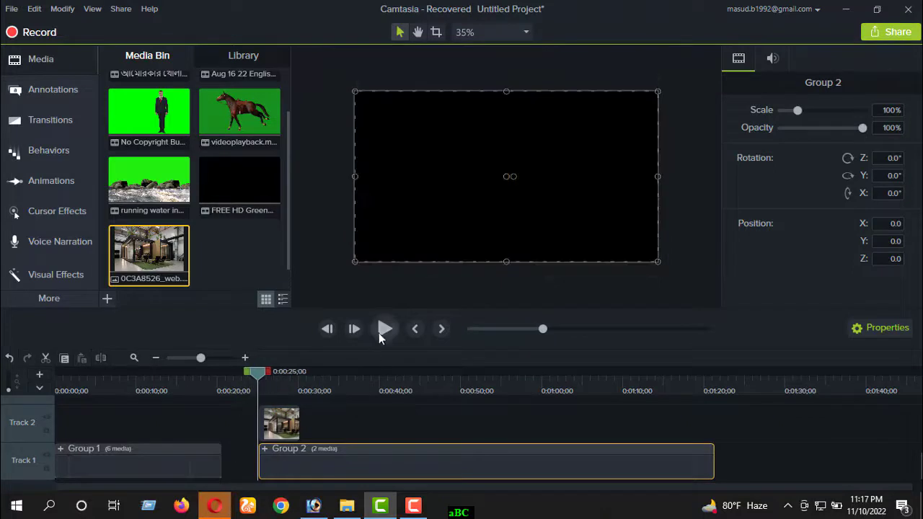
# Step: Rearrange the clips so the office image sits on Track 1 beneath Group 2 on Track 2, both starting at about 0:00:24
pyautogui.click(382, 336)
pyautogui.click(384, 329)
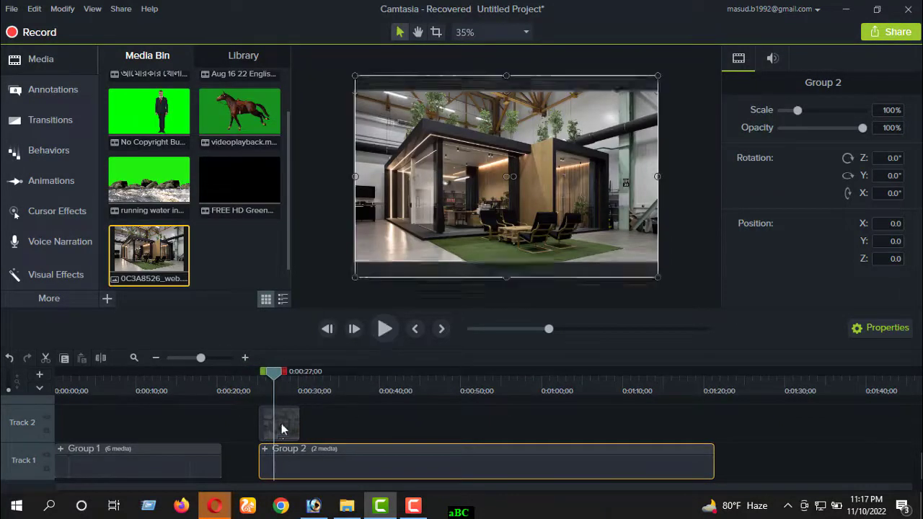
pyautogui.moveTo(280, 426); pyautogui.dragTo(743, 509)
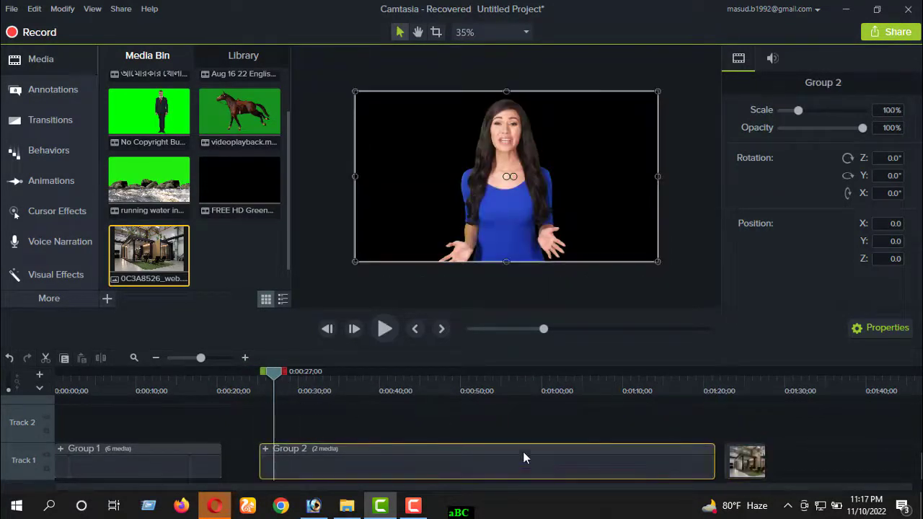
pyautogui.moveTo(523, 451); pyautogui.dragTo(516, 420)
pyautogui.moveTo(735, 462); pyautogui.dragTo(292, 482)
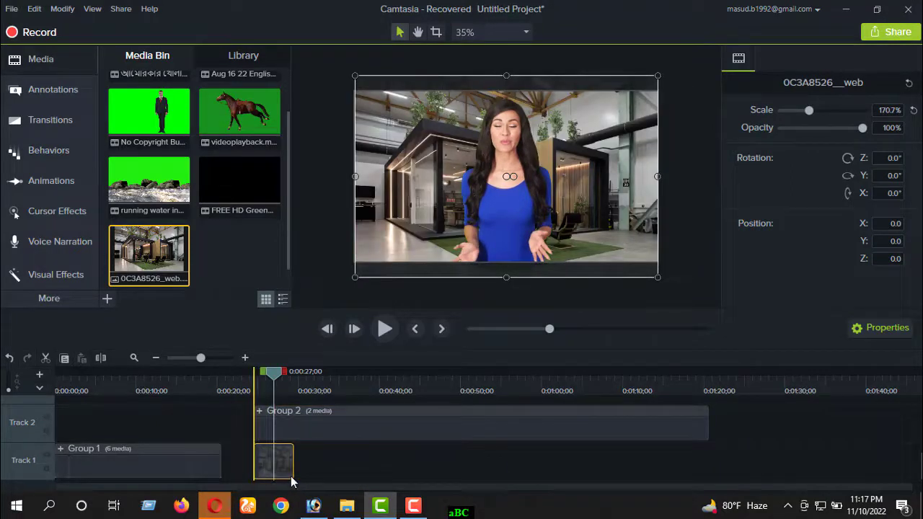
pyautogui.click(350, 436)
pyautogui.click(284, 467)
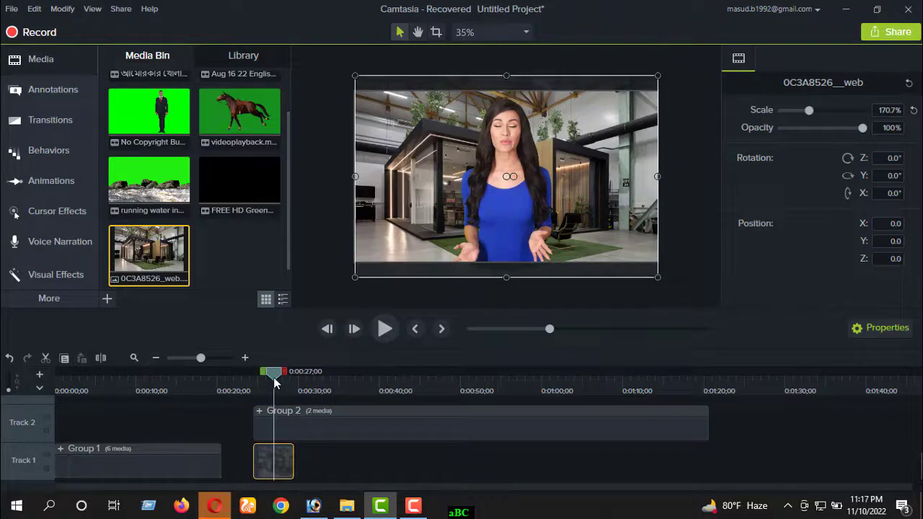
# Step: Play the presenter-over-office section from its start to 0:00:28;20 to check the layering
pyautogui.moveTo(274, 378); pyautogui.dragTo(252, 374)
pyautogui.click(386, 330)
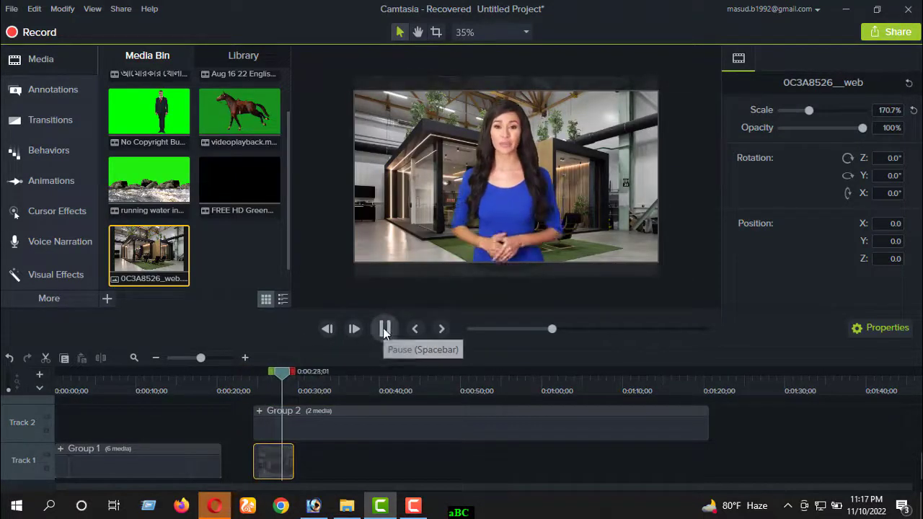
pyautogui.click(384, 328)
pyautogui.click(302, 435)
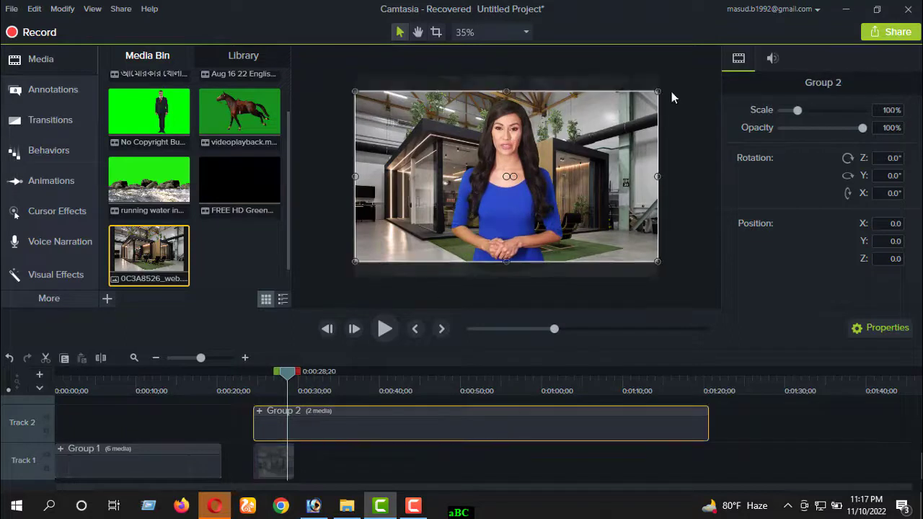
pyautogui.click(284, 459)
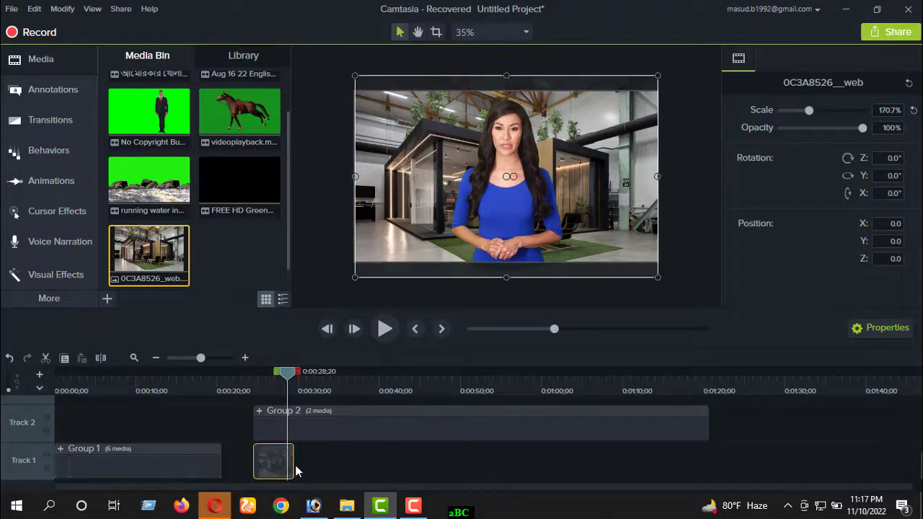
# Step: Extend the office image on Track 1 so it ends together with Group 2
pyautogui.moveTo(294, 471); pyautogui.dragTo(709, 467)
pyautogui.moveTo(286, 380); pyautogui.dragTo(525, 455)
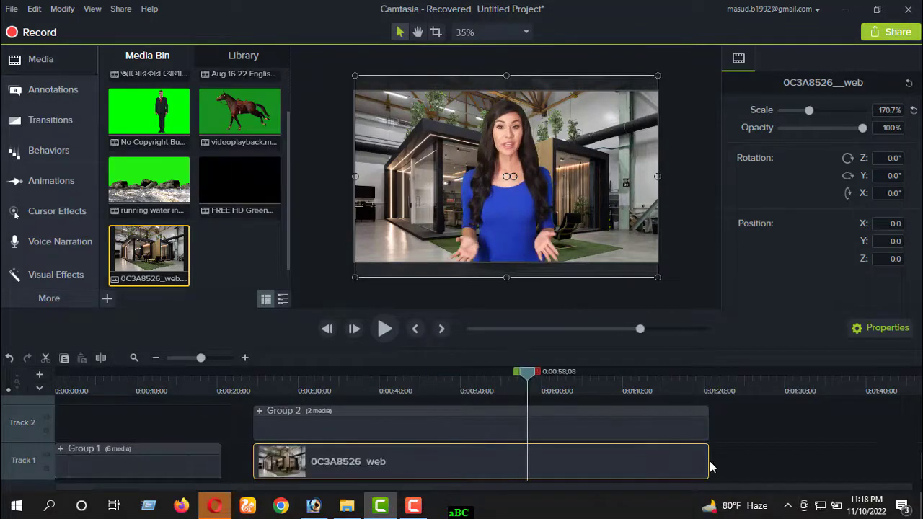
pyautogui.moveTo(709, 465); pyautogui.dragTo(538, 467)
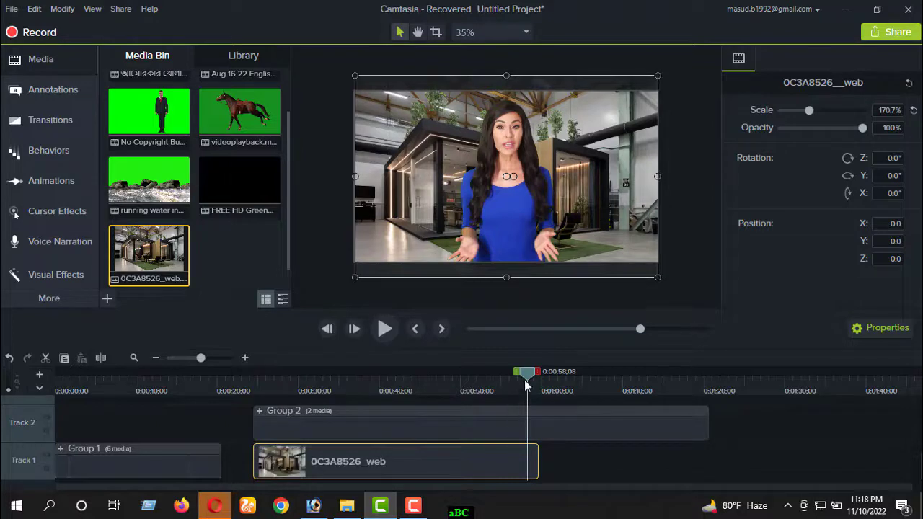
pyautogui.moveTo(524, 379); pyautogui.dragTo(496, 405)
pyautogui.moveTo(539, 464); pyautogui.dragTo(708, 465)
# Step: Play the presenter section over the extended office background from its start to 0:00:27;23
pyautogui.moveTo(497, 379); pyautogui.dragTo(251, 406)
pyautogui.click(384, 328)
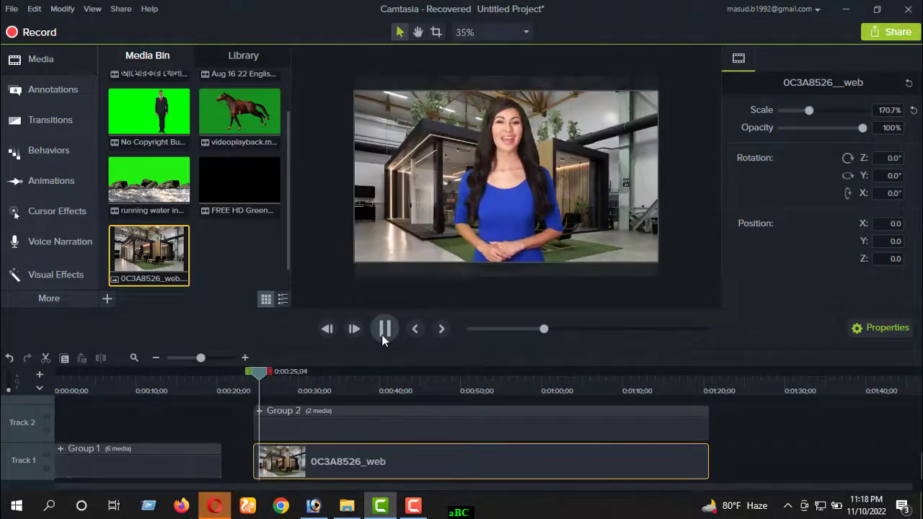
pyautogui.click(382, 336)
# Step: Try grouping Group 2 with the office image, preview it from 0:00:23;01, and undo the grouping
pyautogui.click(356, 433)
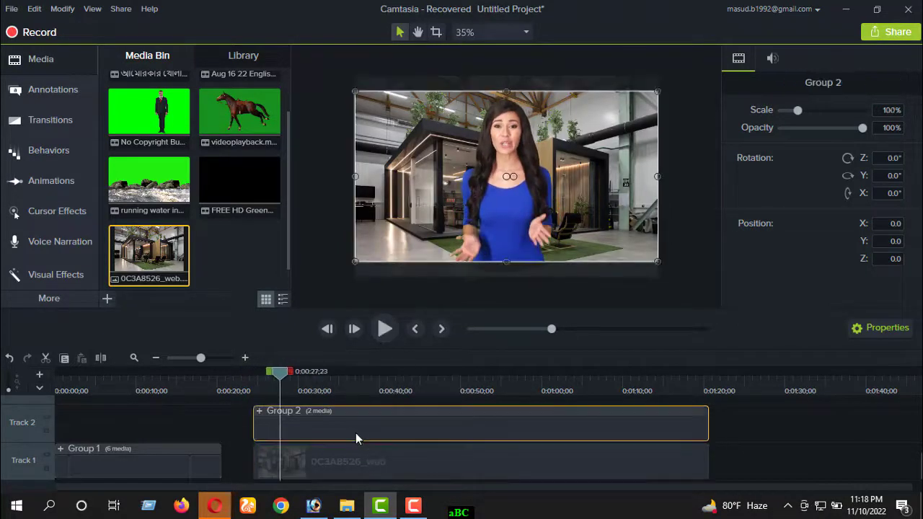
pyautogui.keyDown('ctrl'); pyautogui.click(350, 460); pyautogui.keyUp('ctrl')
pyautogui.hotkey('ctrl', 'g')
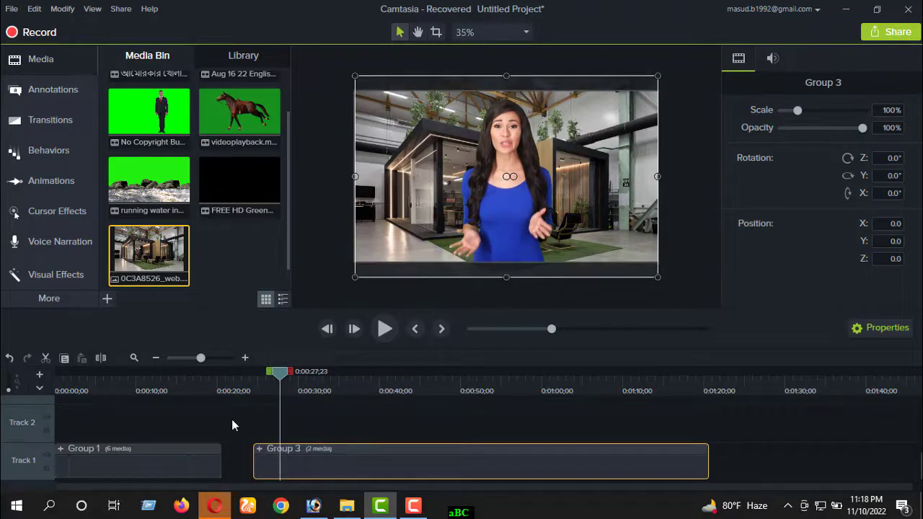
pyautogui.moveTo(278, 373); pyautogui.dragTo(243, 390)
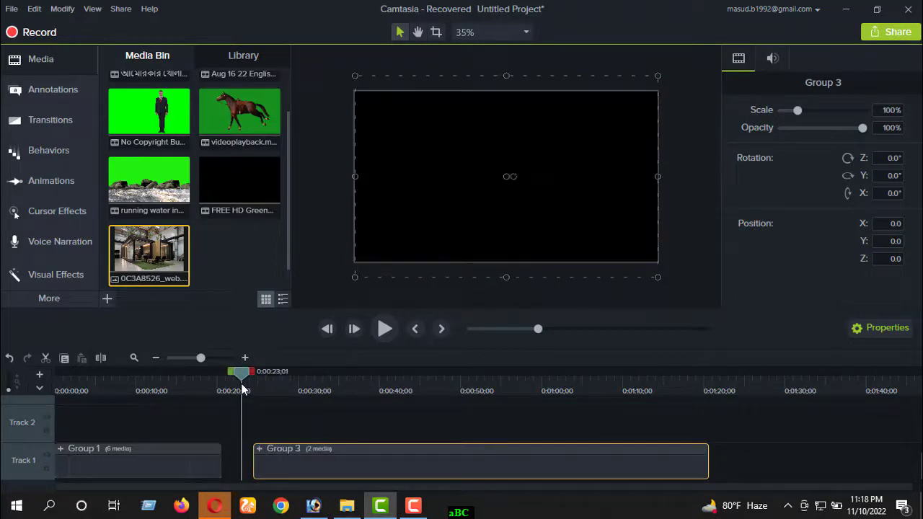
pyautogui.click(384, 328)
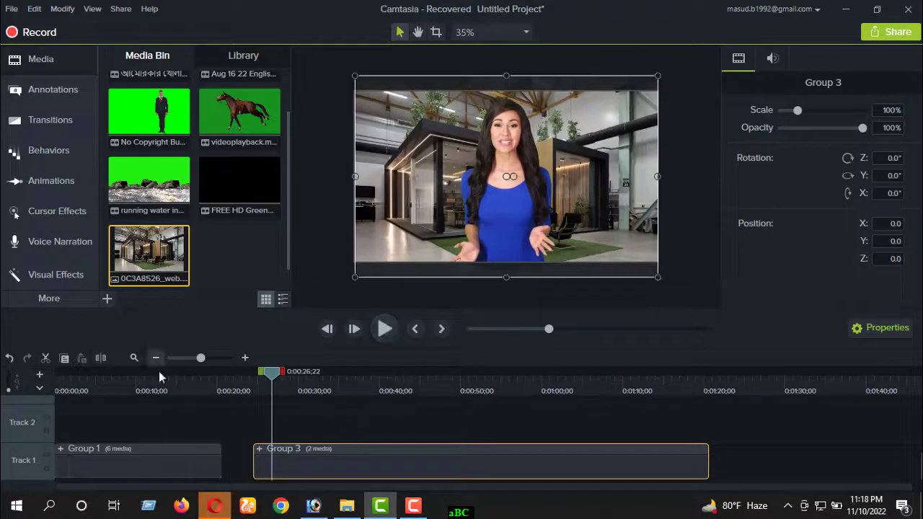
pyautogui.click(7, 358)
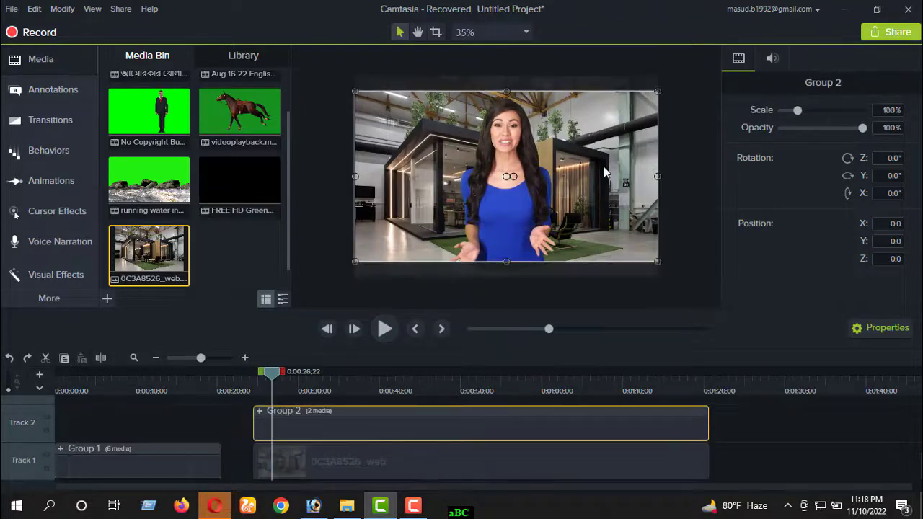
# Step: Scale Group 2 to 93.1%, position it at X -272.9, Y -56.3, and preview the presenter to 0:00:28;23
pyautogui.moveTo(606, 172); pyautogui.dragTo(534, 179)
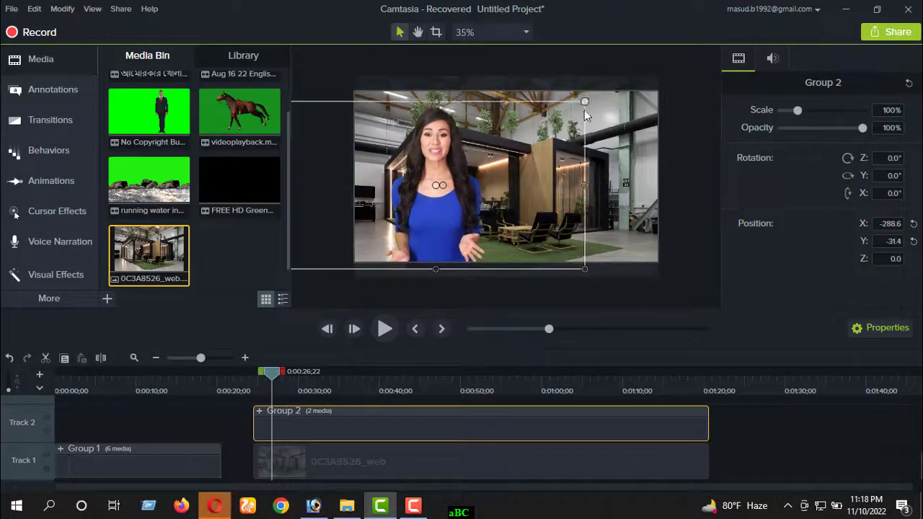
pyautogui.moveTo(584, 110)
pyautogui.mouseDown()
pyautogui.moveTo(571, 108)
pyautogui.moveTo(628, 76)
pyautogui.moveTo(569, 110)
pyautogui.mouseUp()
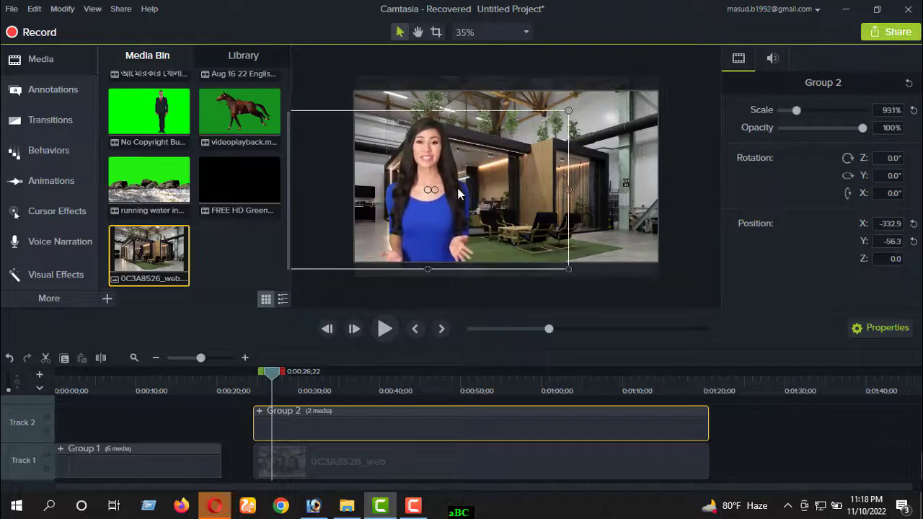
pyautogui.moveTo(458, 193)
pyautogui.mouseDown()
pyautogui.moveTo(445, 195)
pyautogui.moveTo(473, 193)
pyautogui.mouseUp()
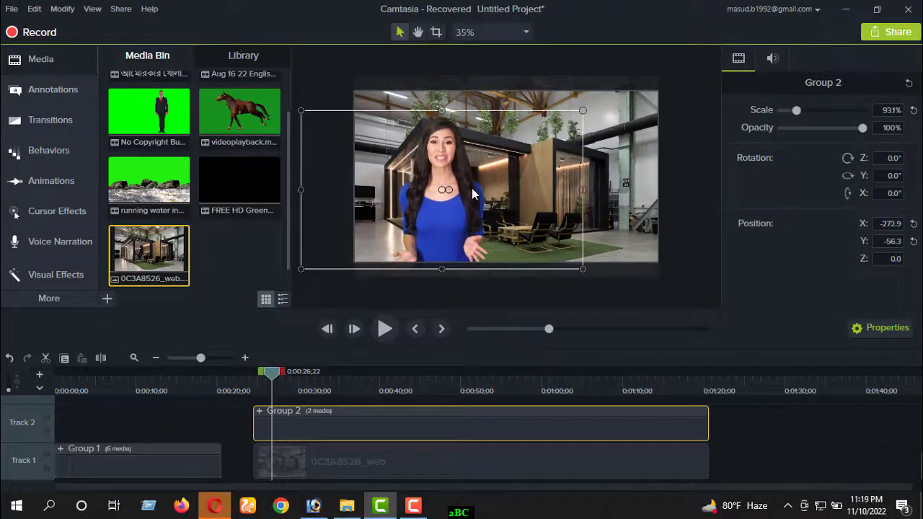
pyautogui.click(383, 329)
pyautogui.click(379, 336)
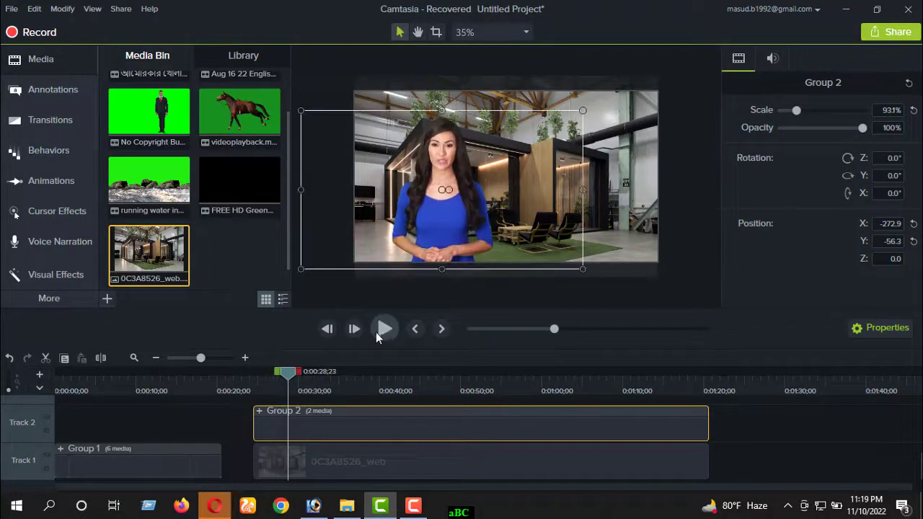
# Step: Add the FREE HD Green Screen JUNGLE WATERFALL clip to Track 3, starting where Group 2 ends
pyautogui.scroll(1, 151, 216)
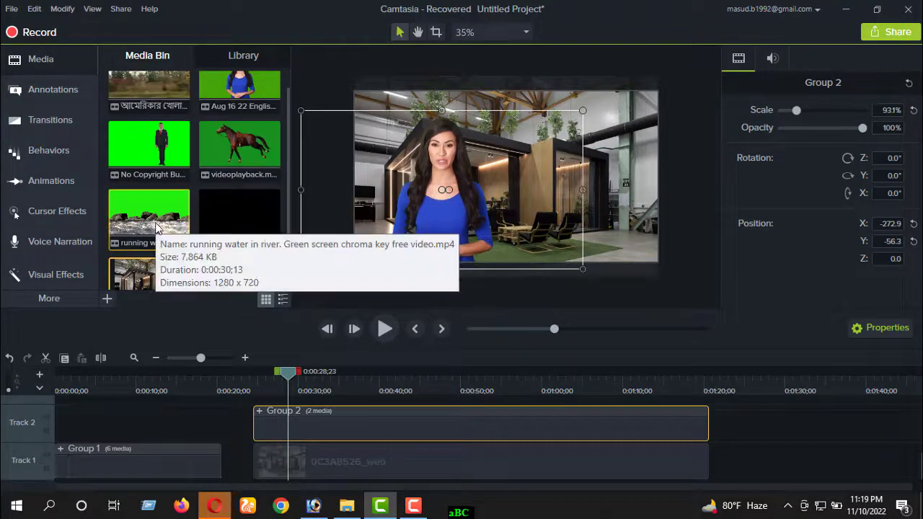
pyautogui.rightClick(220, 226)
pyautogui.click(263, 235)
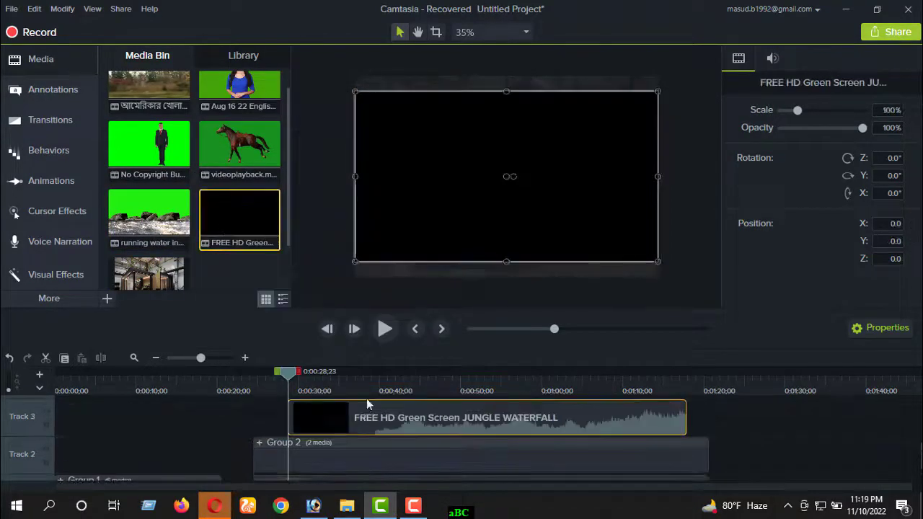
pyautogui.moveTo(367, 403); pyautogui.dragTo(773, 414)
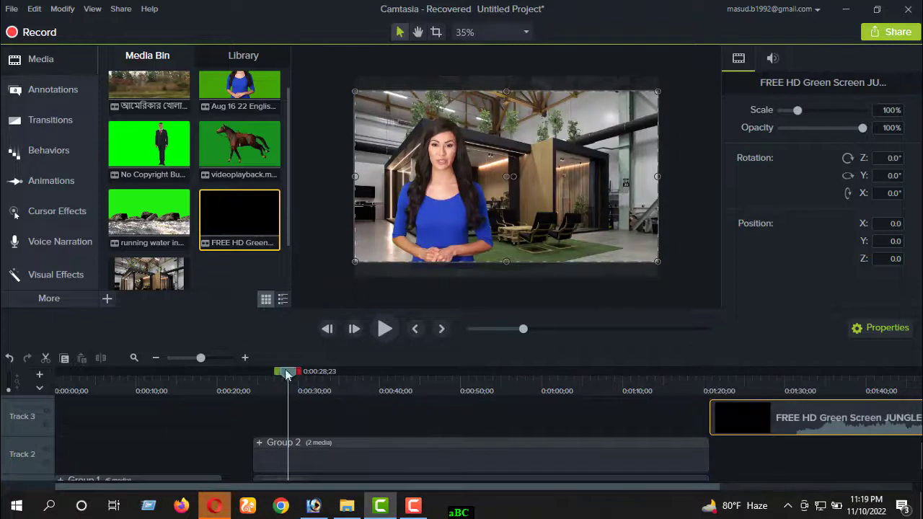
# Step: Split the waterfall clip at 0:01:35;20 and delete its black opening part
pyautogui.moveTo(287, 374); pyautogui.dragTo(808, 372)
pyautogui.click(385, 329)
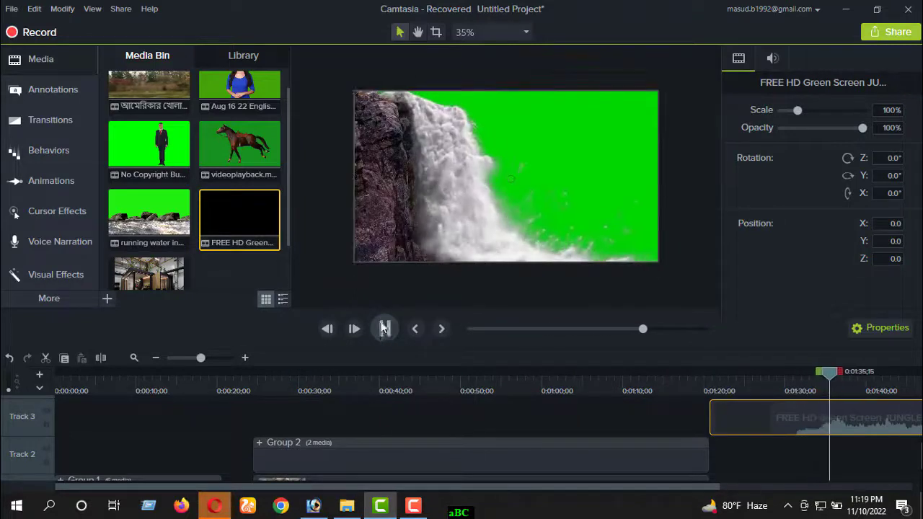
pyautogui.click(383, 329)
pyautogui.click(101, 359)
pyautogui.click(772, 426)
pyautogui.press('Delete')
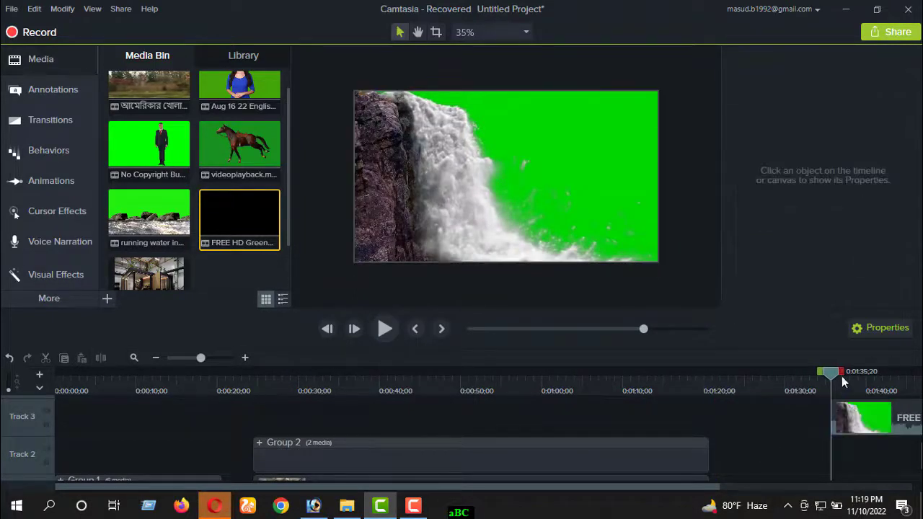
# Step: Move the remaining waterfall clip on Track 3 to start together with Group 2 and play it to 0:00:25;11
pyautogui.moveTo(890, 417); pyautogui.dragTo(312, 417)
pyautogui.click(299, 372)
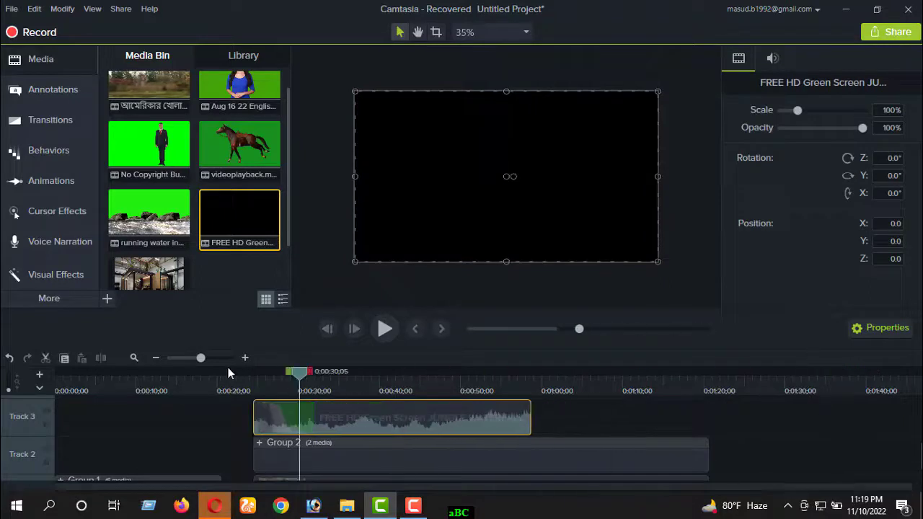
pyautogui.click(252, 372)
pyautogui.click(384, 329)
# Step: Apply Remove a Color to the waterfall clip with 73% tolerance and preview the keyed result to 0:00:26;10
pyautogui.rightClick(566, 177)
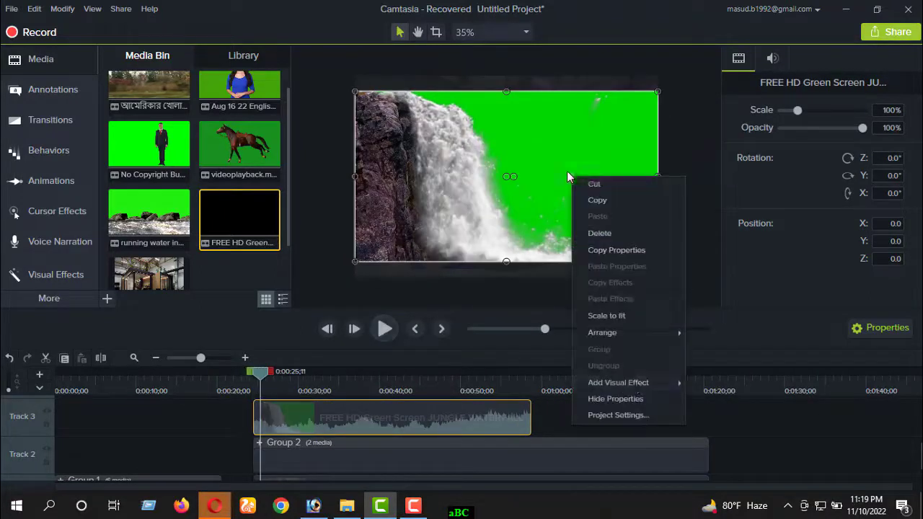
pyautogui.moveTo(651, 387)
pyautogui.click(728, 436)
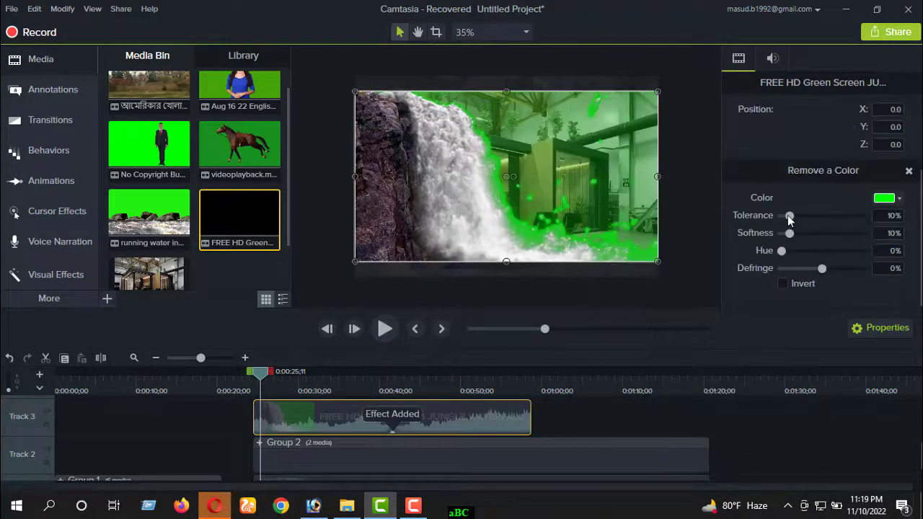
pyautogui.moveTo(788, 216); pyautogui.dragTo(838, 228)
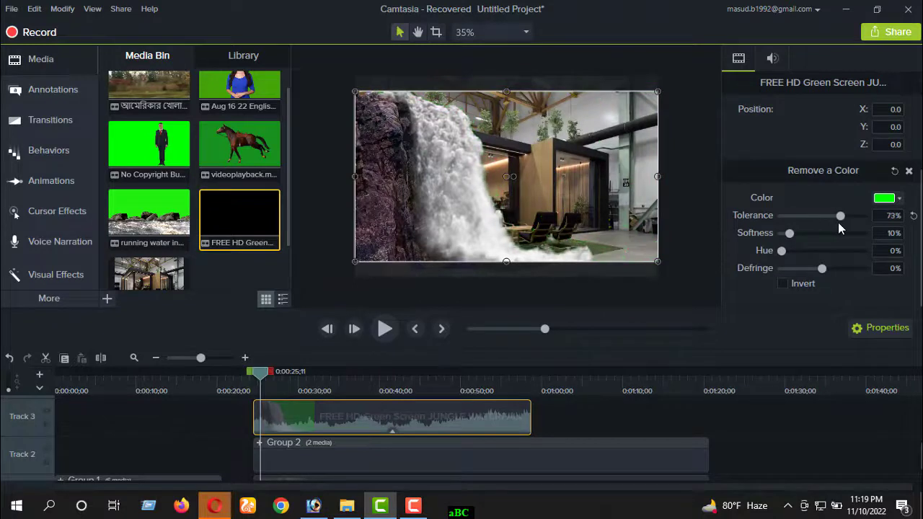
pyautogui.click(385, 329)
pyautogui.click(385, 329)
# Step: Scale the waterfall to 50%, position it at X -381.0, Y -180.0, and preview it to 0:00:29;13
pyautogui.moveTo(657, 92); pyautogui.dragTo(491, 185)
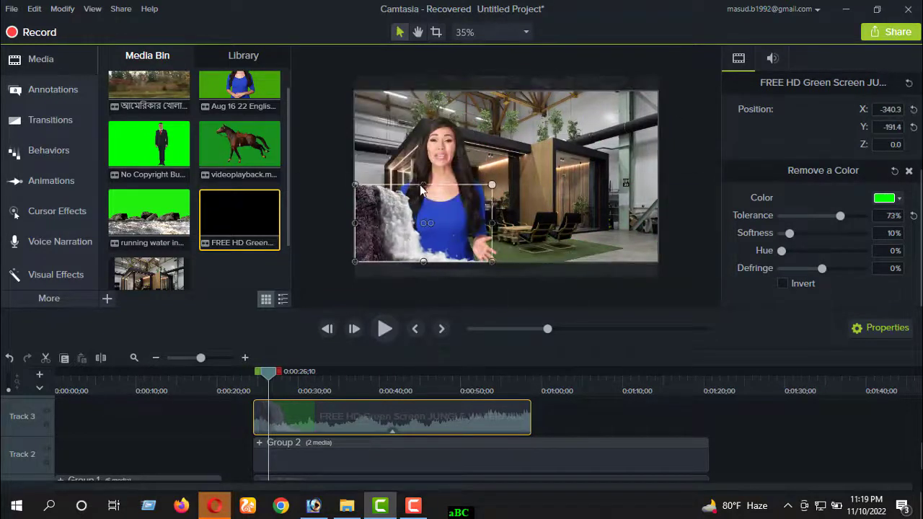
pyautogui.click(386, 332)
pyautogui.click(386, 331)
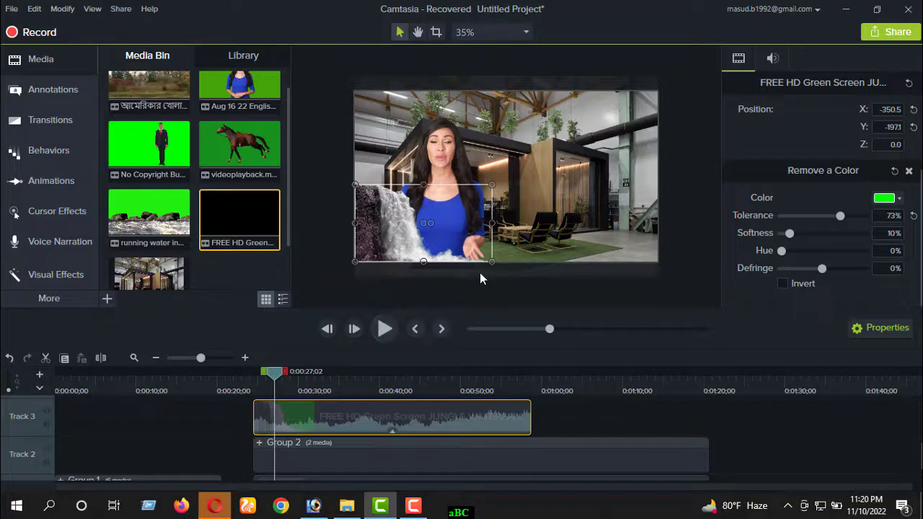
pyautogui.click(385, 329)
pyautogui.click(393, 331)
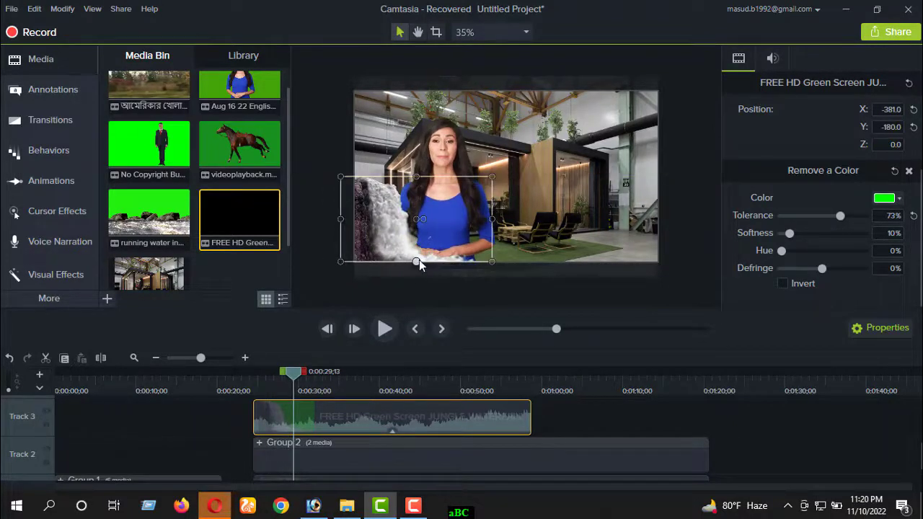
# Step: Group the presenter's Group 2 with the office image on Track 1
pyautogui.click(375, 455)
pyautogui.scroll(-1, 778, 425)
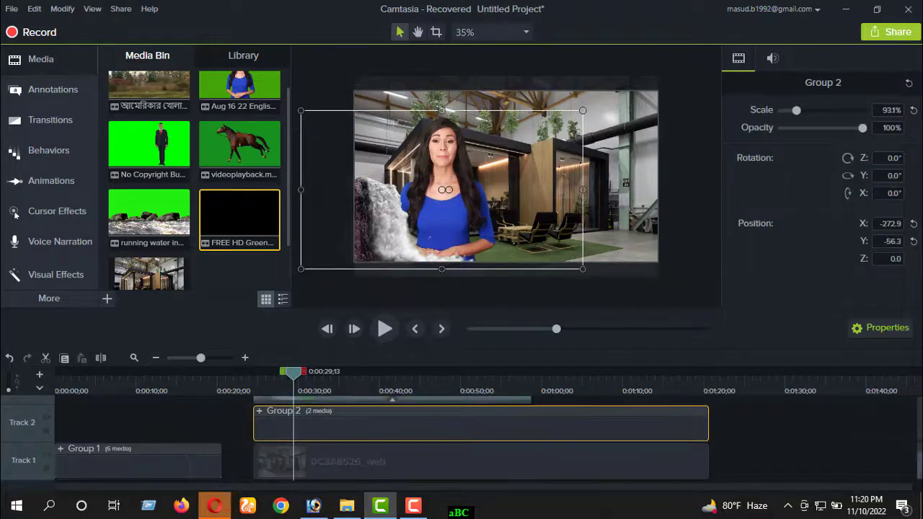
pyautogui.keyDown('ctrl'); pyautogui.click(507, 460); pyautogui.keyUp('ctrl')
pyautogui.hotkey('ctrl', 'g')
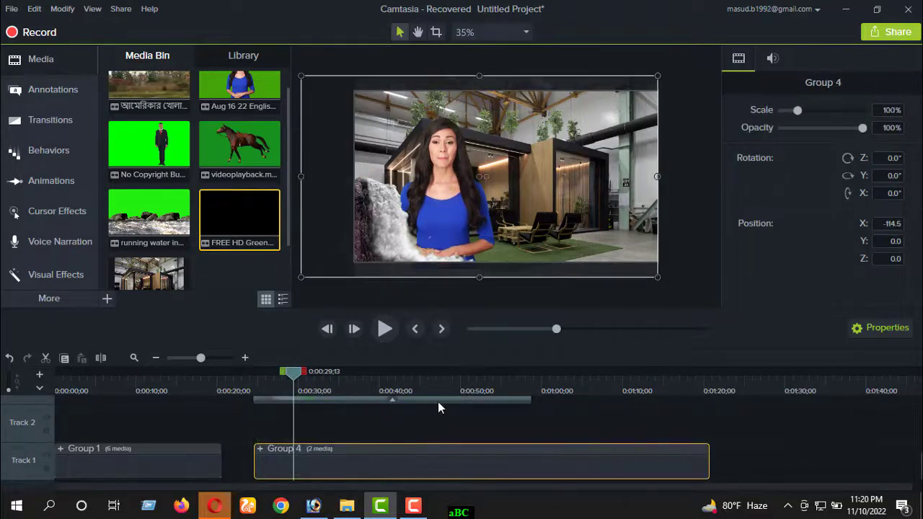
# Step: Place Group 4 on Track 2 above the waterfall clip on Track 1 with matching starts, and play to 0:00:25;18
pyautogui.moveTo(449, 390); pyautogui.dragTo(393, 441)
pyautogui.moveTo(918, 465); pyautogui.dragTo(919, 439)
pyautogui.moveTo(424, 465); pyautogui.dragTo(302, 469)
pyautogui.moveTo(394, 372); pyautogui.dragTo(252, 372)
pyautogui.click(384, 329)
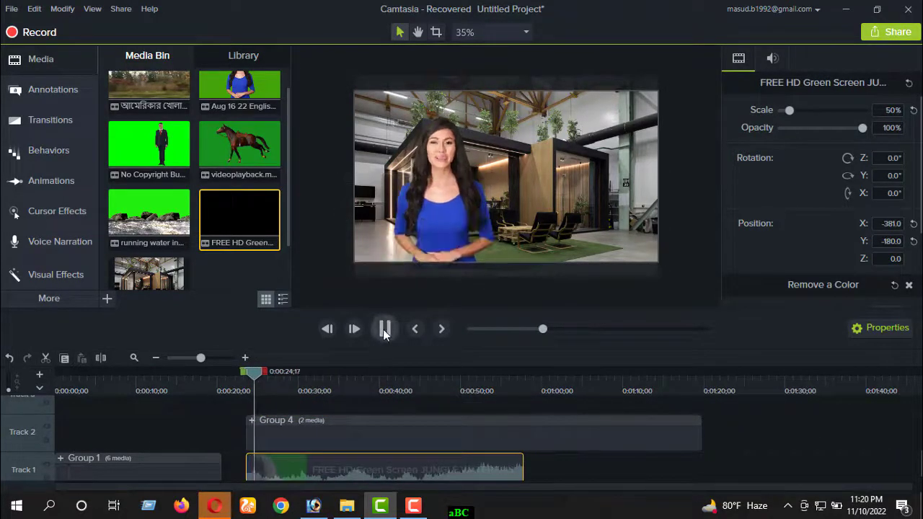
pyautogui.click(382, 329)
# Step: Try moving the waterfall clip to Track 2 after Group 4 and undo the move
pyautogui.moveTo(356, 476); pyautogui.dragTo(750, 432)
pyautogui.click(9, 358)
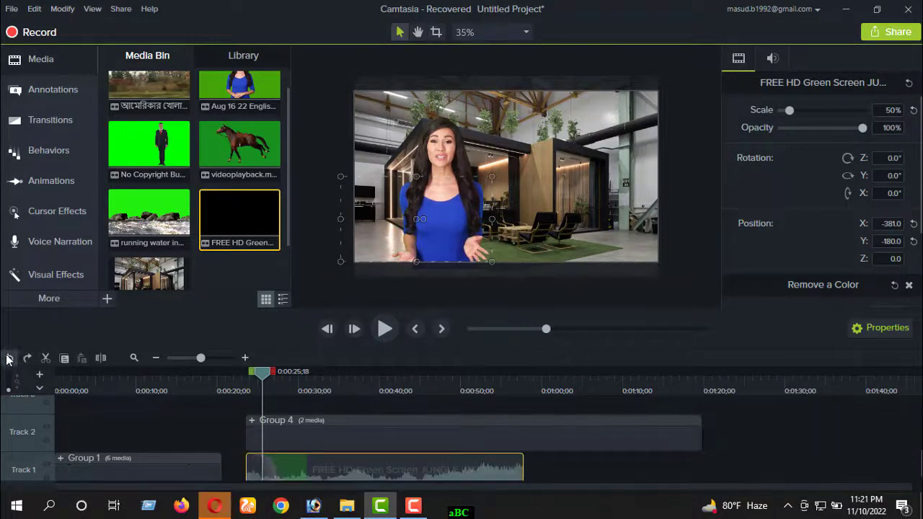
# Step: Undo the recent track moves and the grouping of the presenter's Group 2 with the office image
pyautogui.click(9, 357)
pyautogui.click(9, 358)
pyautogui.click(9, 358)
pyautogui.click(10, 357)
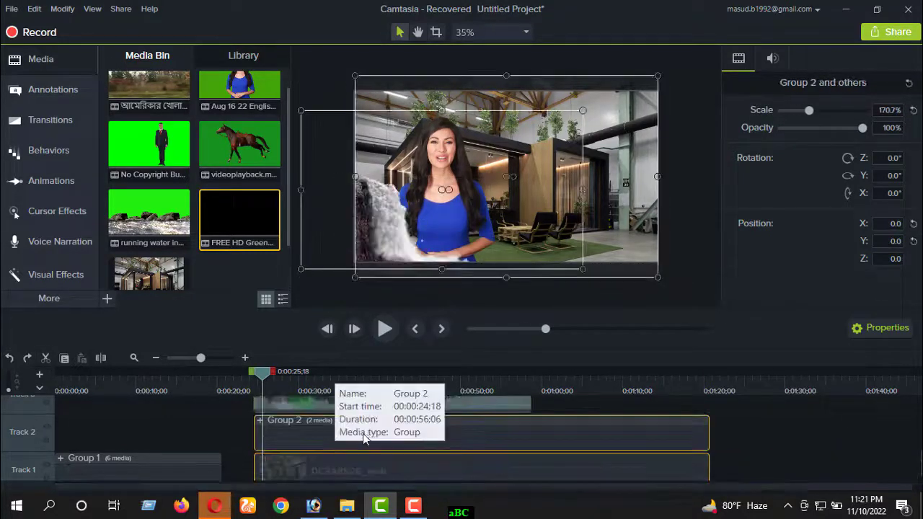
# Step: Layer Group 2 on Track 3 above the waterfall on Track 2, and scale the waterfall to 45.2% at X -384.8, Y -228.6
pyautogui.moveTo(339, 430); pyautogui.dragTo(550, 440)
pyautogui.moveTo(504, 471); pyautogui.dragTo(418, 427)
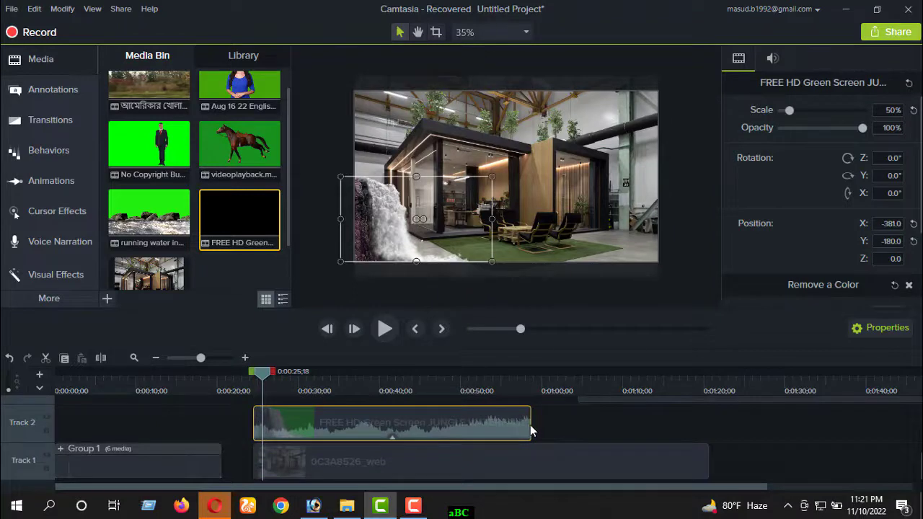
pyautogui.click(385, 329)
pyautogui.moveTo(342, 178); pyautogui.dragTo(349, 227)
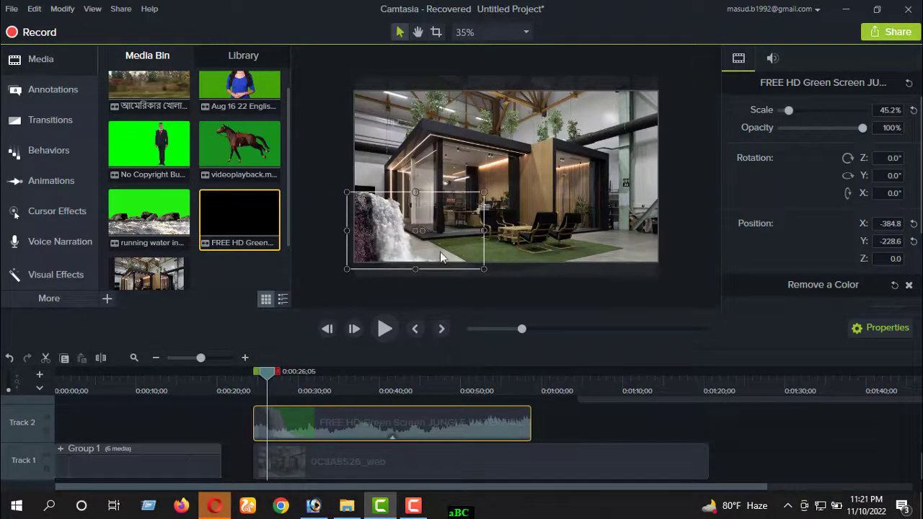
pyautogui.moveTo(655, 400); pyautogui.dragTo(342, 465)
# Step: Preview the presenter, waterfall and office composite from its start to about 0:00:37
pyautogui.click(252, 381)
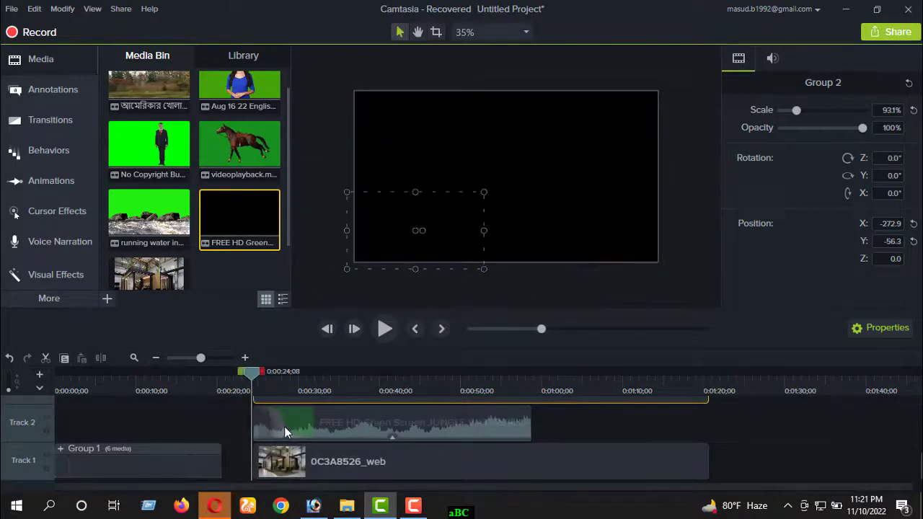
pyautogui.click(284, 427)
pyautogui.click(386, 329)
pyautogui.click(385, 329)
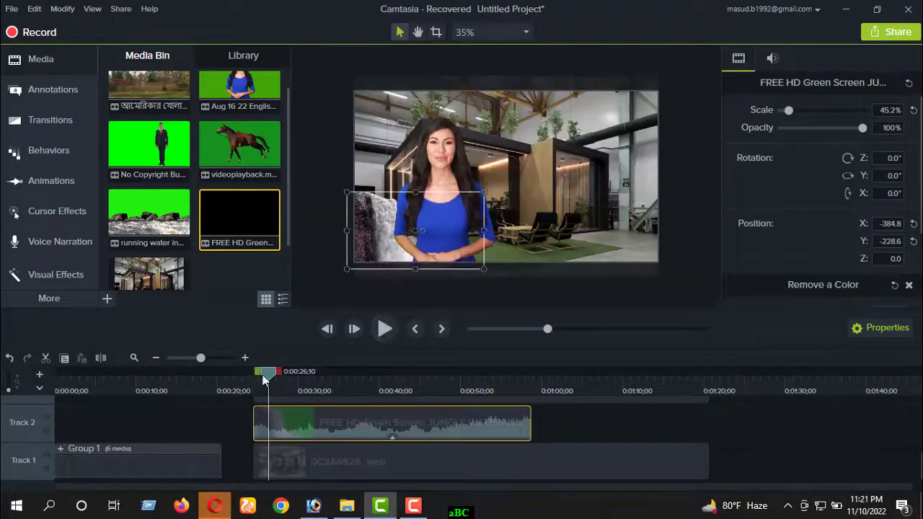
pyautogui.click(249, 386)
pyautogui.click(386, 335)
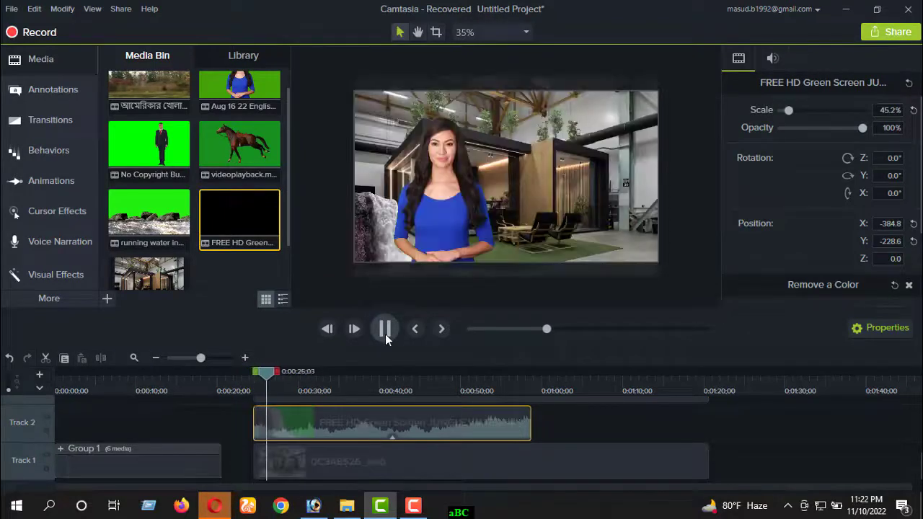
pyautogui.click(385, 334)
pyautogui.click(344, 470)
pyautogui.moveTo(414, 401); pyautogui.dragTo(433, 441)
pyautogui.click(250, 384)
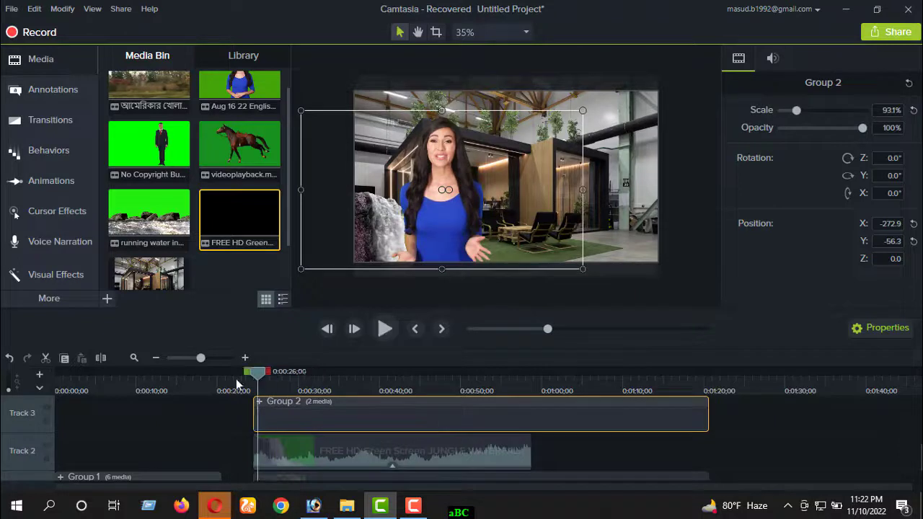
pyautogui.click(382, 339)
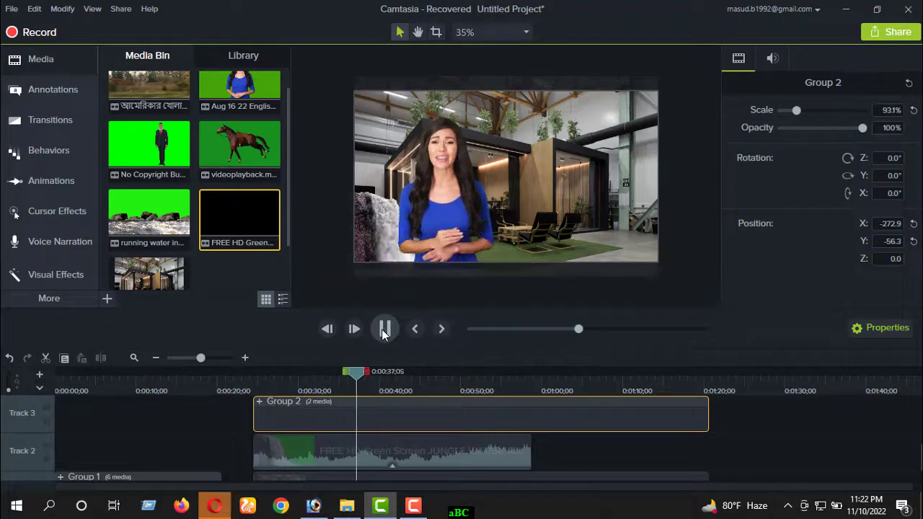
pyautogui.click(385, 329)
# Step: Split the office image at 0:00:58;19, where the waterfall clip ends, and delete the remaining section
pyautogui.click(520, 390)
pyautogui.click(530, 402)
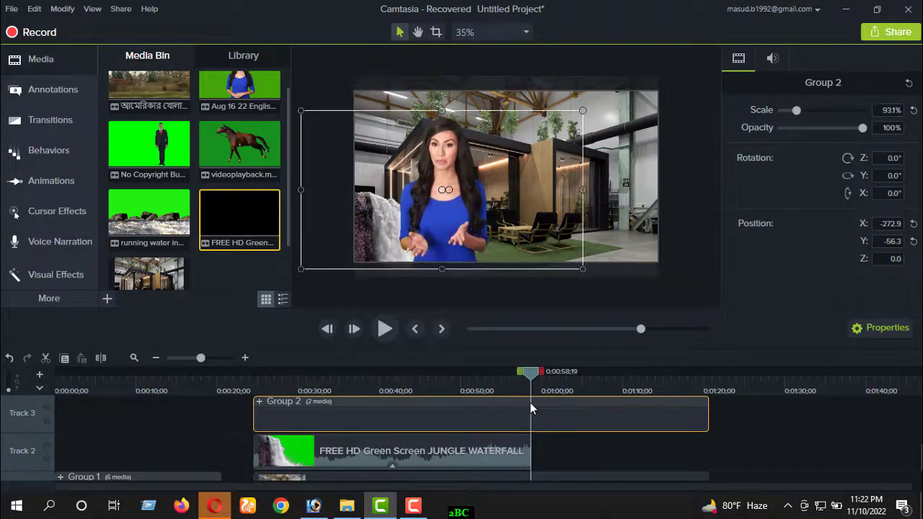
pyautogui.scroll(-1, 461, 437)
pyautogui.click(404, 465)
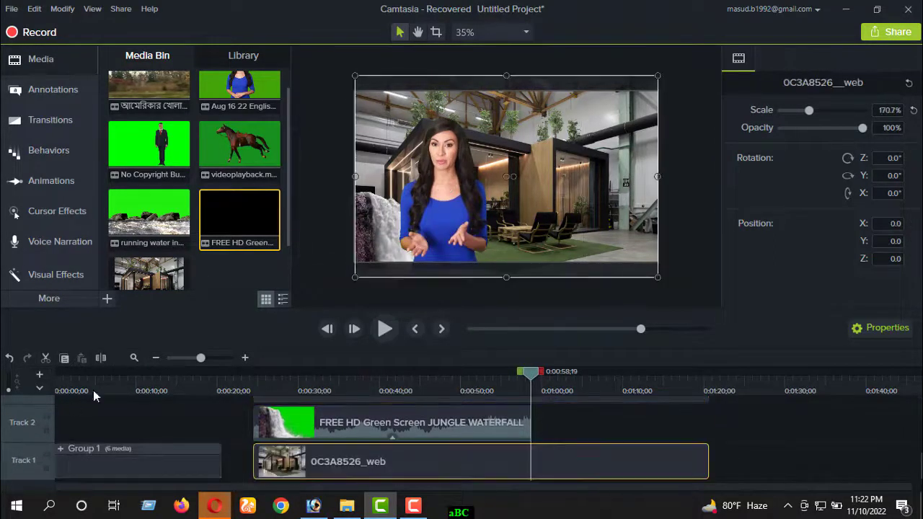
pyautogui.click(101, 357)
pyautogui.moveTo(575, 455); pyautogui.dragTo(641, 467)
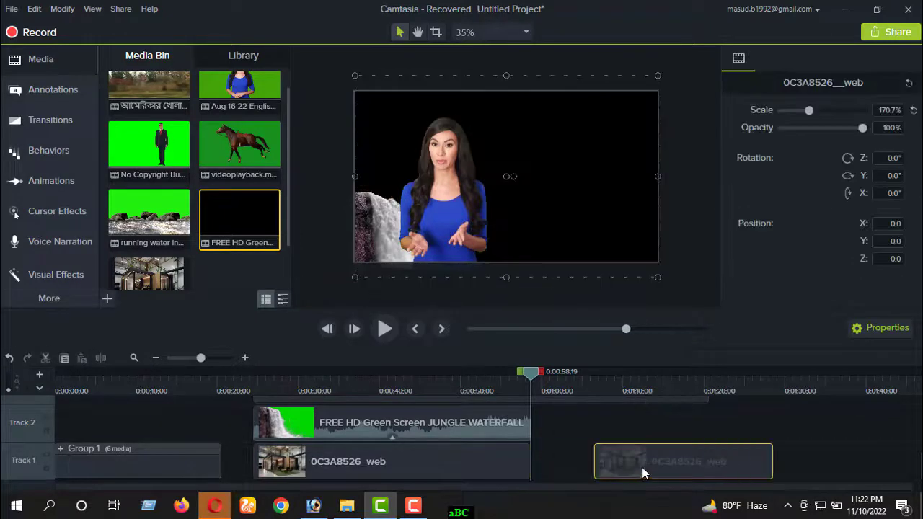
pyautogui.press('Delete')
# Step: Split Group 2 at 0:00:58;19, delete its remaining section, and check the end of the composite
pyautogui.click(259, 398)
pyautogui.click(220, 398)
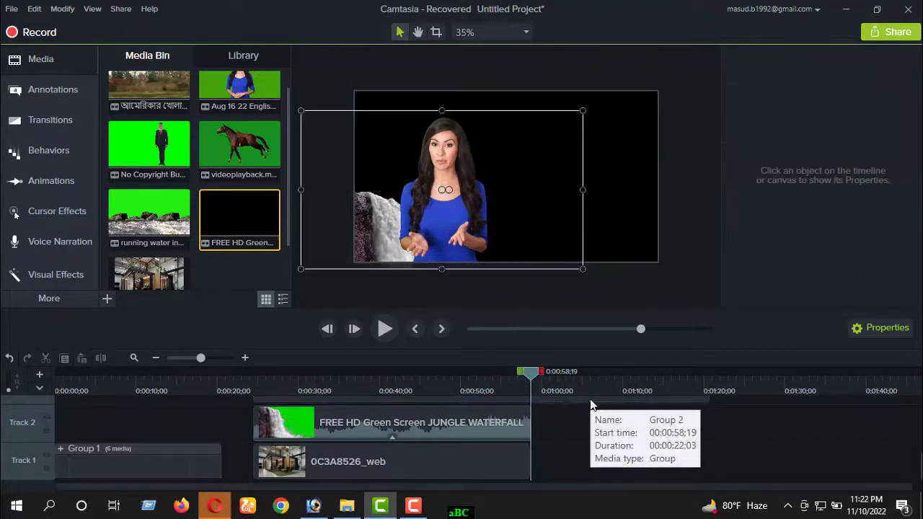
pyautogui.click(592, 397)
pyautogui.press('Delete')
pyautogui.moveTo(537, 375); pyautogui.dragTo(519, 375)
pyautogui.hotkey('ctrl', 'z')
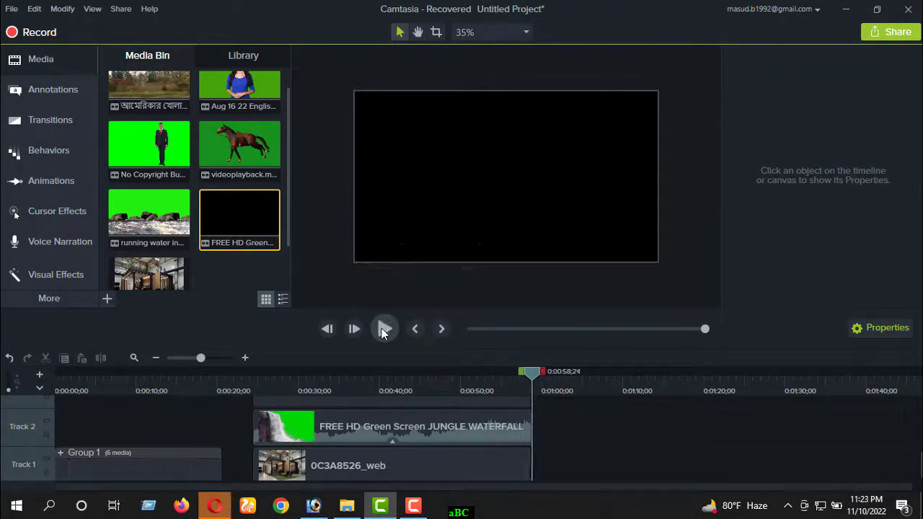
# Step: Add the No Copyright Business man green-screen clip to Track 1 at 0:01:00;29 and play it
pyautogui.moveTo(536, 382)
pyautogui.mouseDown()
pyautogui.moveTo(505, 380)
pyautogui.moveTo(549, 381)
pyautogui.mouseUp()
pyautogui.rightClick(153, 150)
pyautogui.click(169, 155)
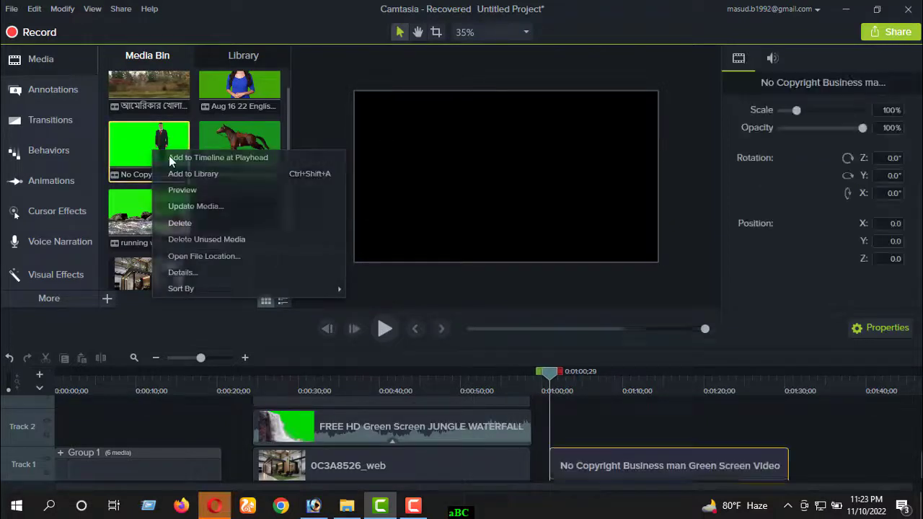
pyautogui.click(384, 328)
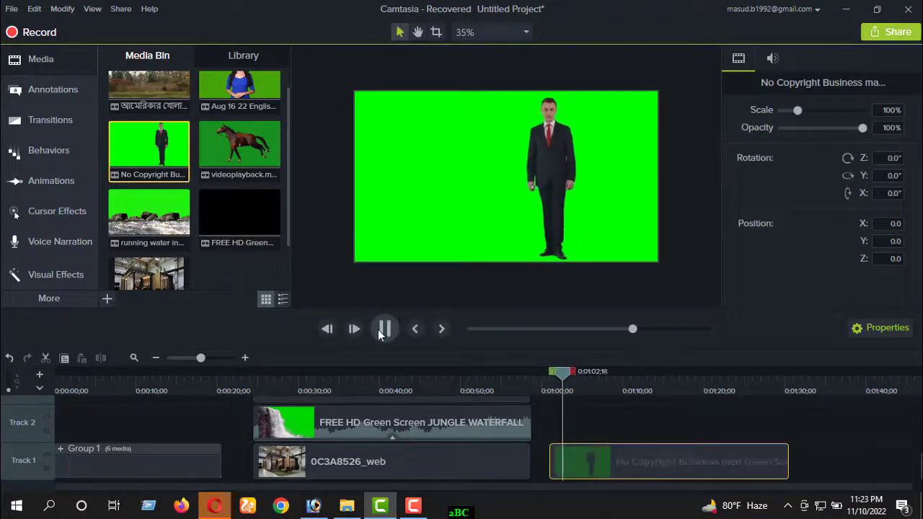
# Step: Try the Remove a Color effect on the businessman clip with 55% tolerance and undo it
pyautogui.click(495, 166)
pyautogui.rightClick(495, 166)
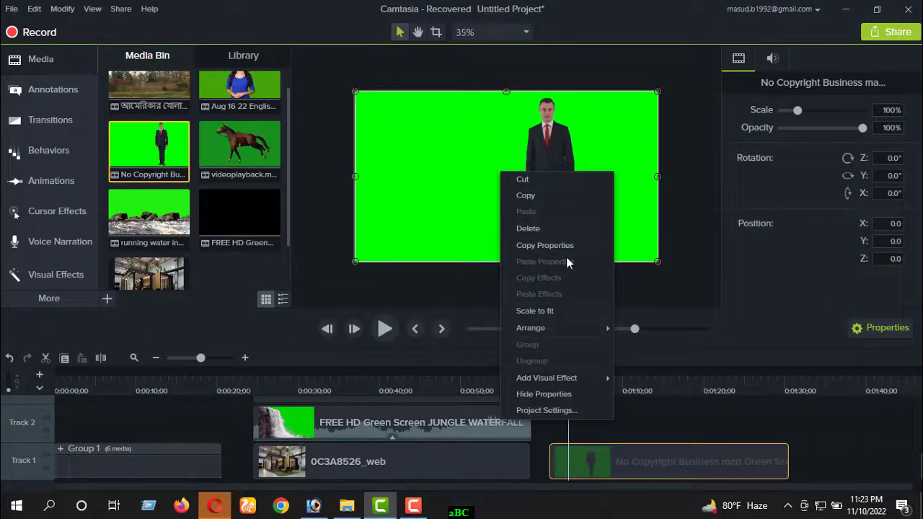
pyautogui.moveTo(593, 380)
pyautogui.click(656, 437)
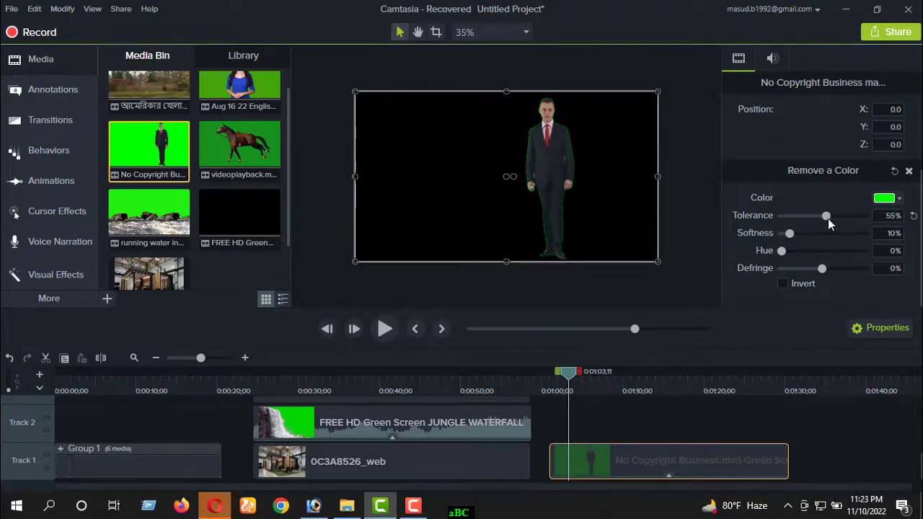
pyautogui.moveTo(828, 219); pyautogui.dragTo(569, 252)
pyautogui.click(8, 358)
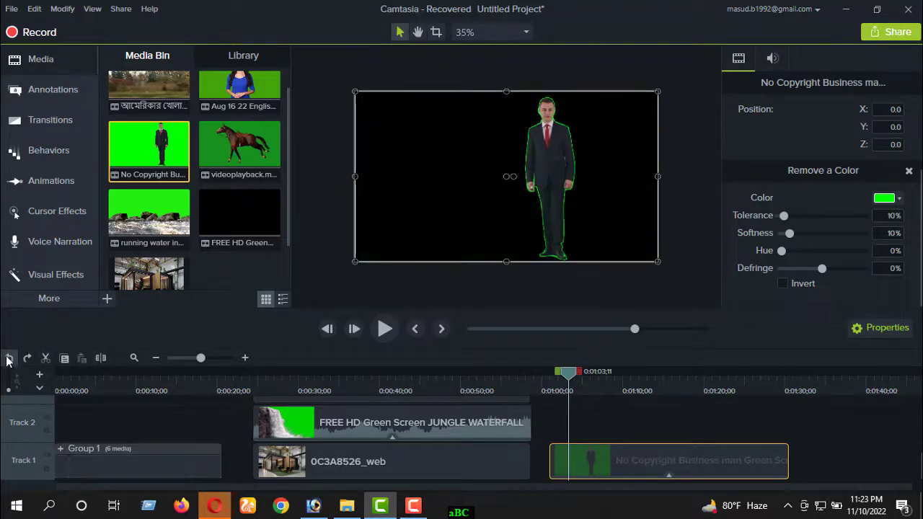
pyautogui.click(4, 359)
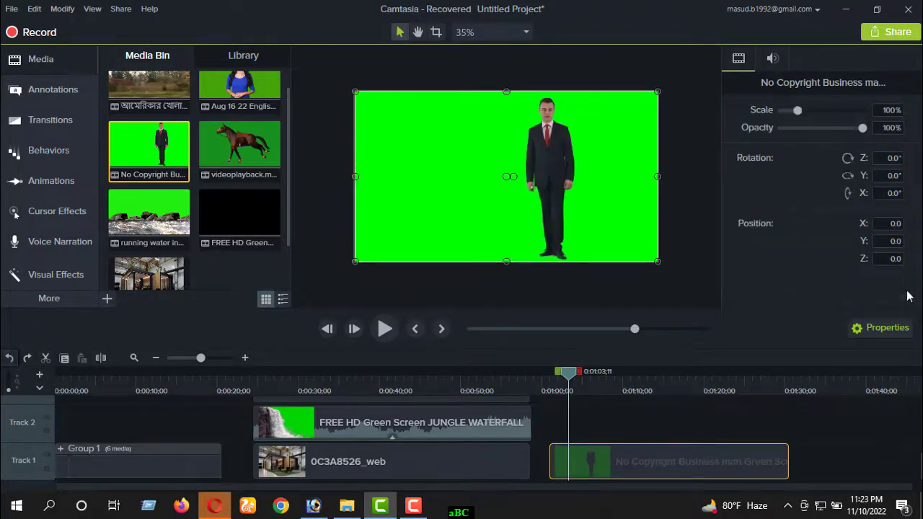
pyautogui.rightClick(479, 212)
pyautogui.click(881, 331)
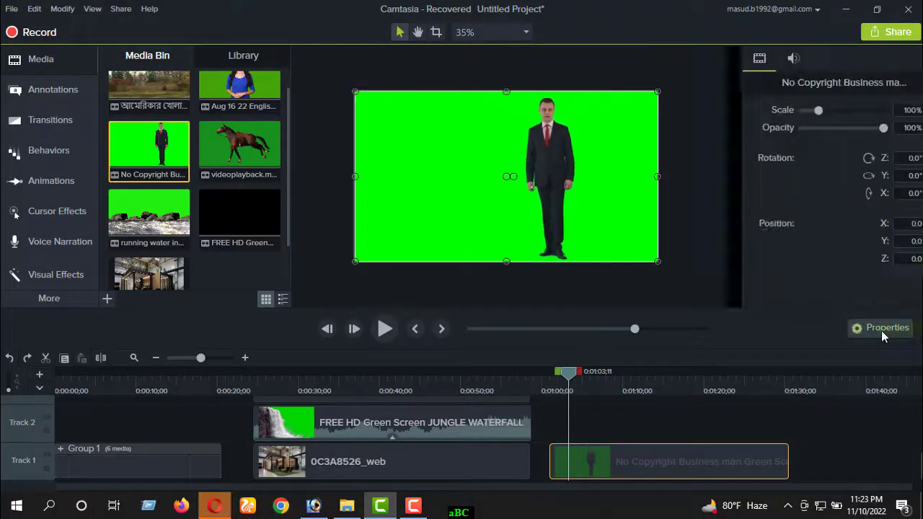
# Step: Apply Remove a Color to the businessman clip and sample its green background as the color to remove
pyautogui.rightClick(455, 198)
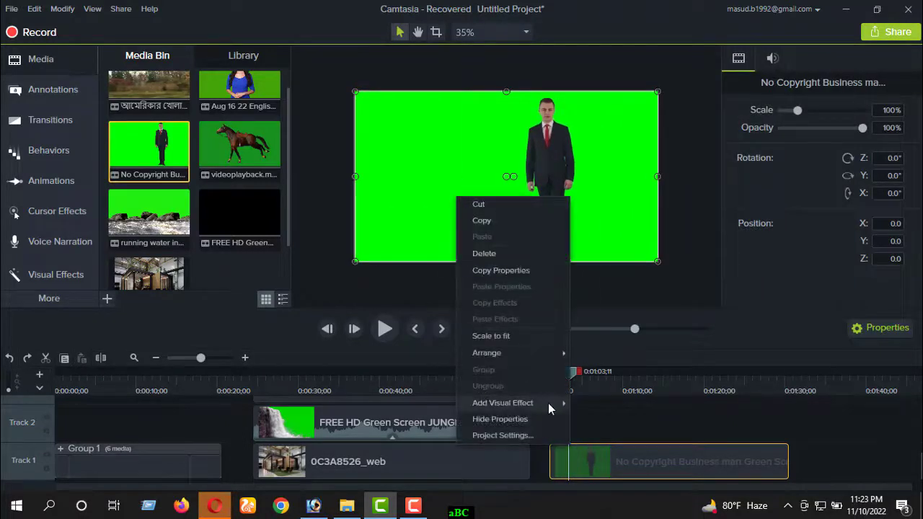
pyautogui.moveTo(548, 403)
pyautogui.click(628, 366)
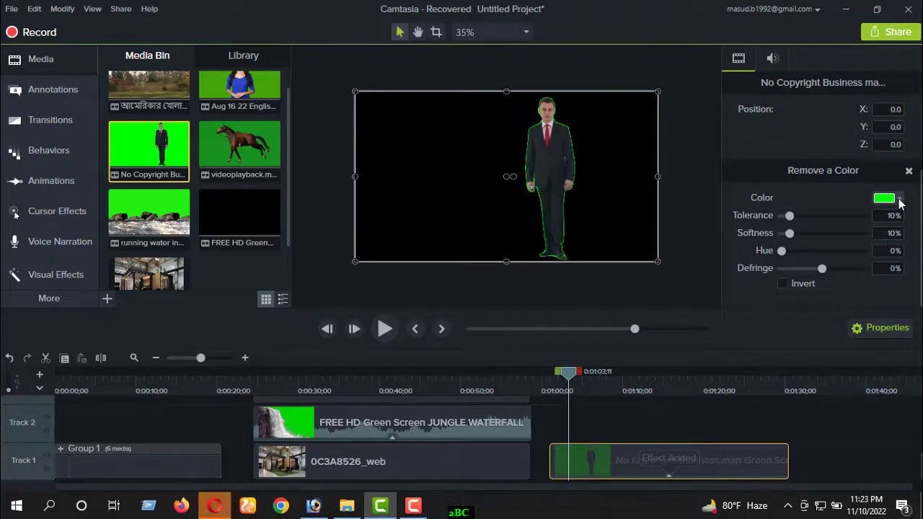
pyautogui.click(899, 199)
pyautogui.click(896, 232)
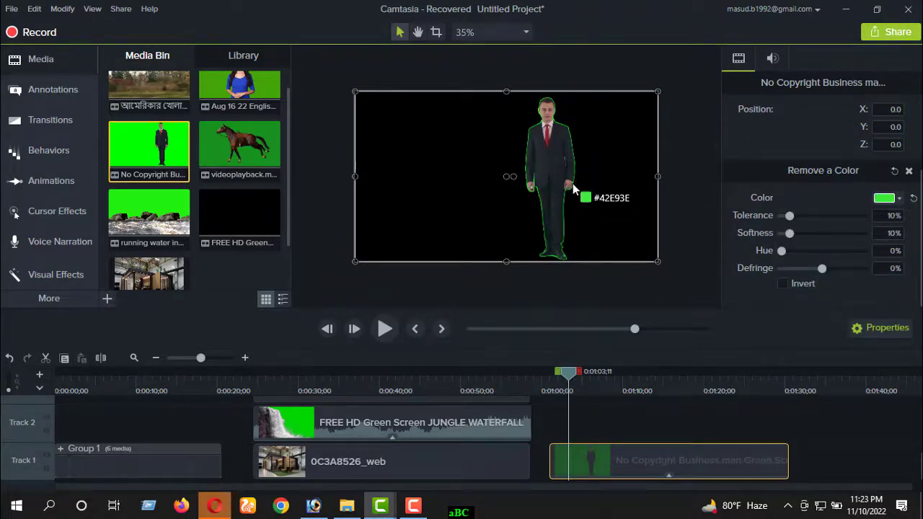
pyautogui.click(573, 185)
pyautogui.click(899, 197)
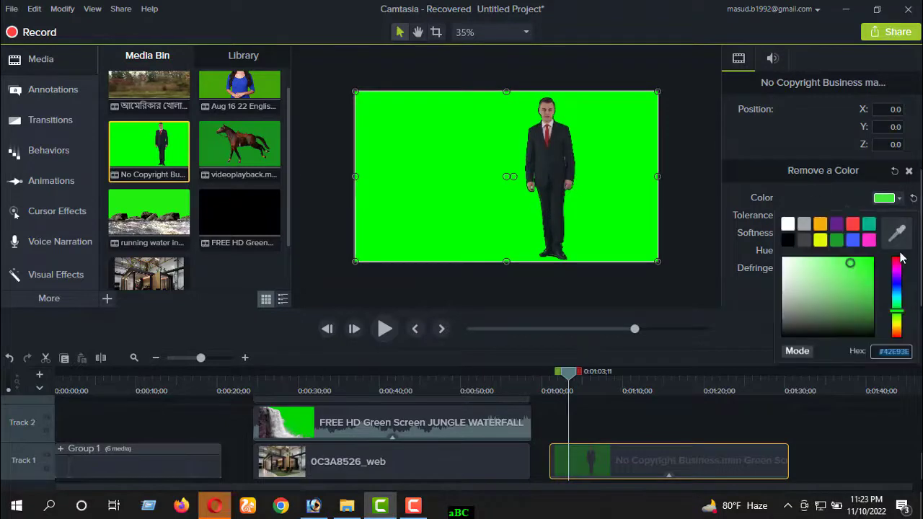
pyautogui.click(898, 232)
pyautogui.click(585, 165)
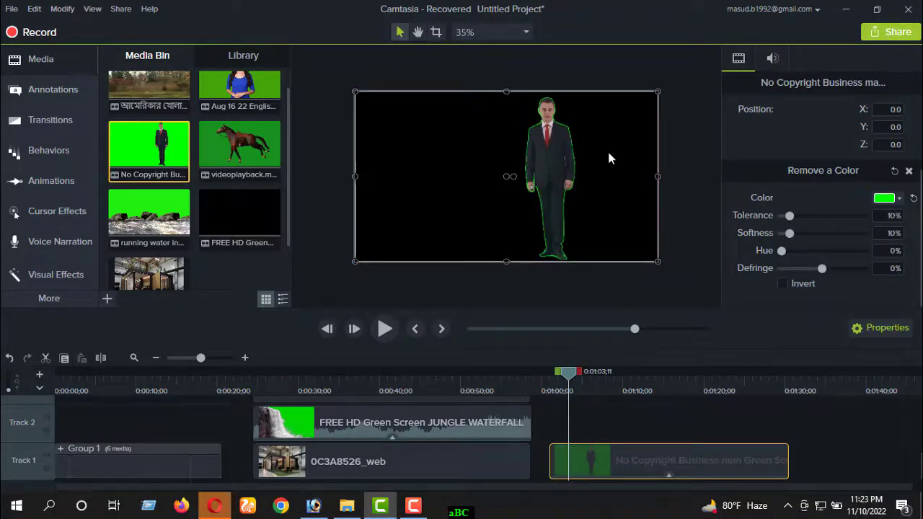
# Step: Set the businessman's color removal to 79% tolerance, 0% softness and -13% defringe
pyautogui.moveTo(791, 215); pyautogui.dragTo(843, 223)
pyautogui.moveTo(790, 235); pyautogui.dragTo(767, 235)
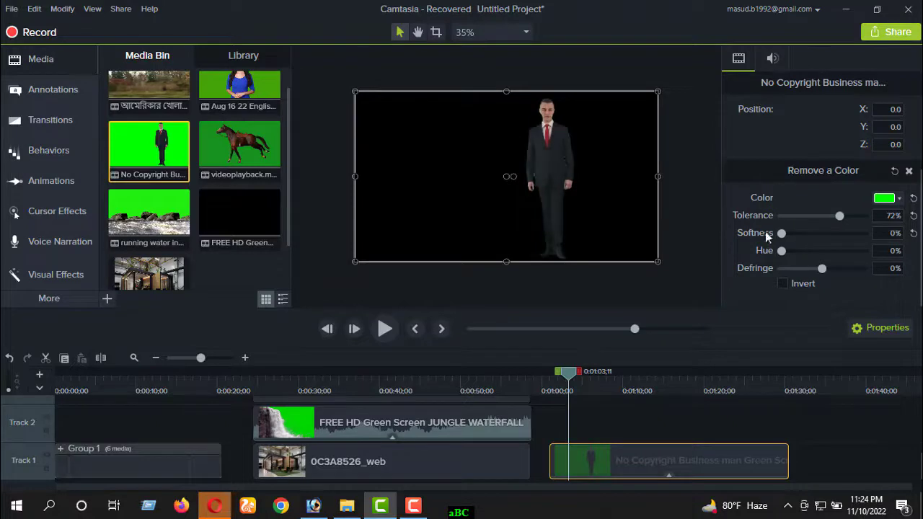
pyautogui.moveTo(837, 220); pyautogui.dragTo(843, 218)
pyautogui.moveTo(823, 268)
pyautogui.mouseDown()
pyautogui.moveTo(743, 268)
pyautogui.moveTo(859, 270)
pyautogui.moveTo(783, 270)
pyautogui.moveTo(818, 269)
pyautogui.mouseUp()
# Step: Move the businessman clip to Track 4, starting at about 0:00:47, and preview its overlap with the presenter from 0:00:41;06
pyautogui.moveTo(566, 461); pyautogui.dragTo(549, 461)
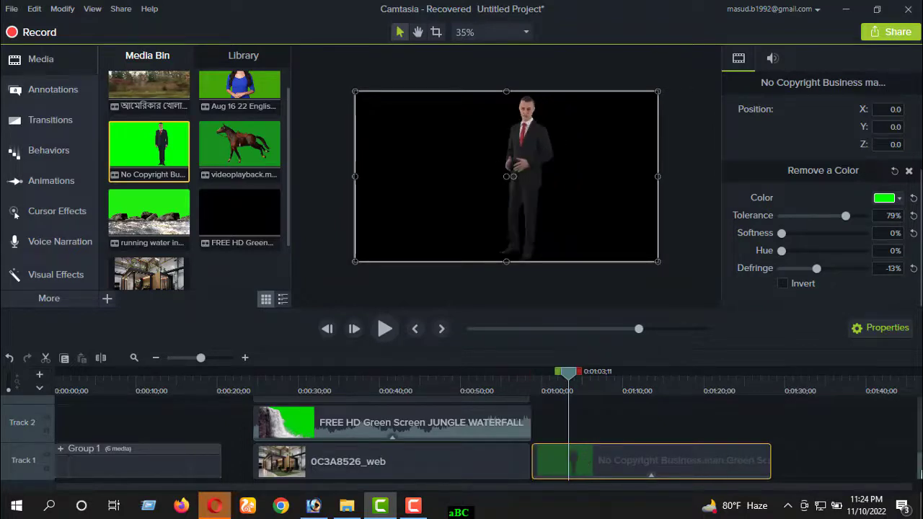
pyautogui.scroll(3, 746, 462)
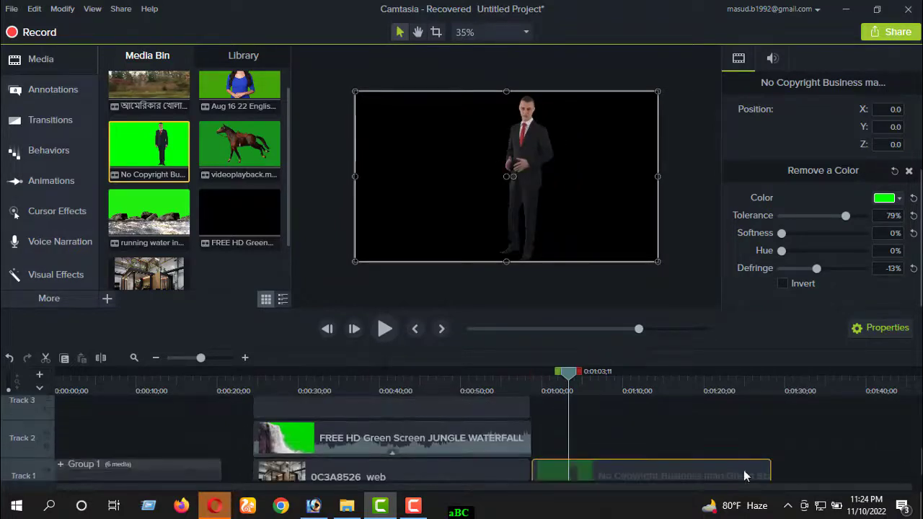
pyautogui.moveTo(746, 476); pyautogui.dragTo(630, 491)
pyautogui.scroll(2, 484, 414)
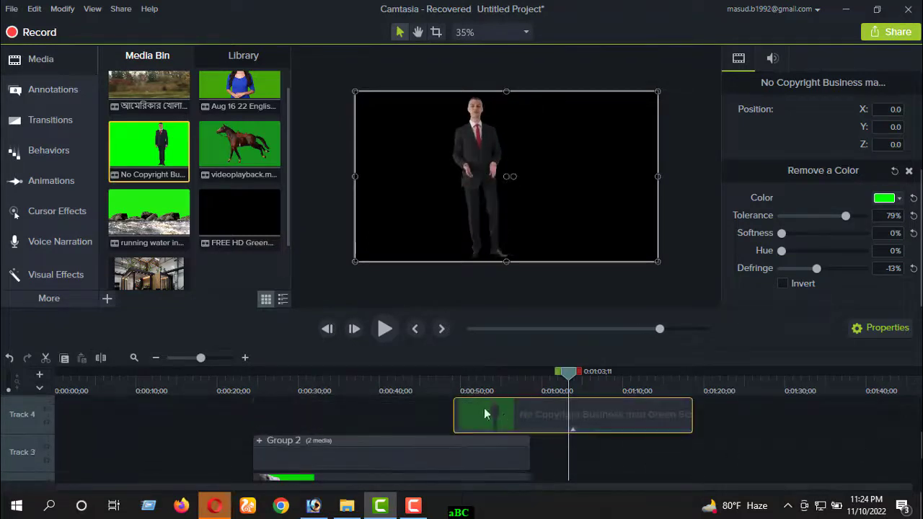
pyautogui.moveTo(484, 414); pyautogui.dragTo(470, 414)
pyautogui.moveTo(415, 376); pyautogui.dragTo(388, 331)
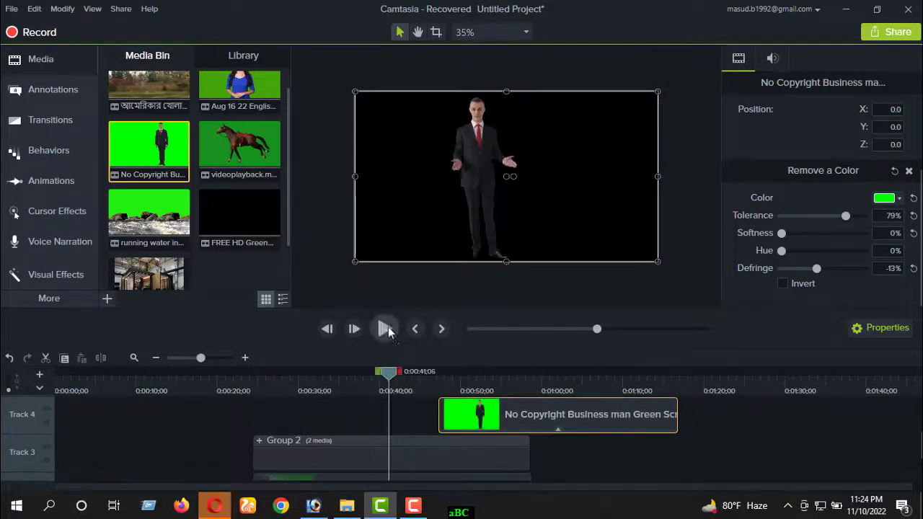
pyautogui.click(386, 329)
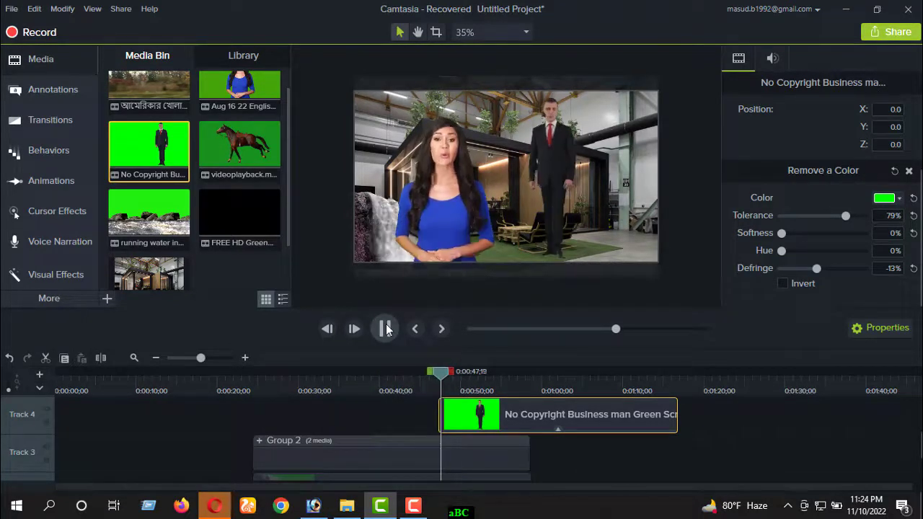
pyautogui.click(386, 329)
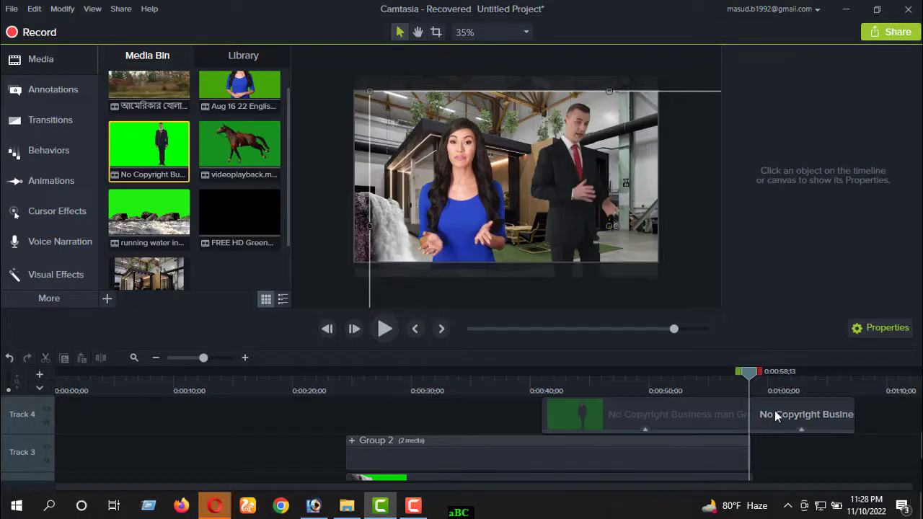
# Step: Delete the businessman section after 0:00:58;13 on Track 4, select the remaining clip, and place the playhead at 0:00:51;08
pyautogui.click(782, 410)
pyautogui.press('Delete')
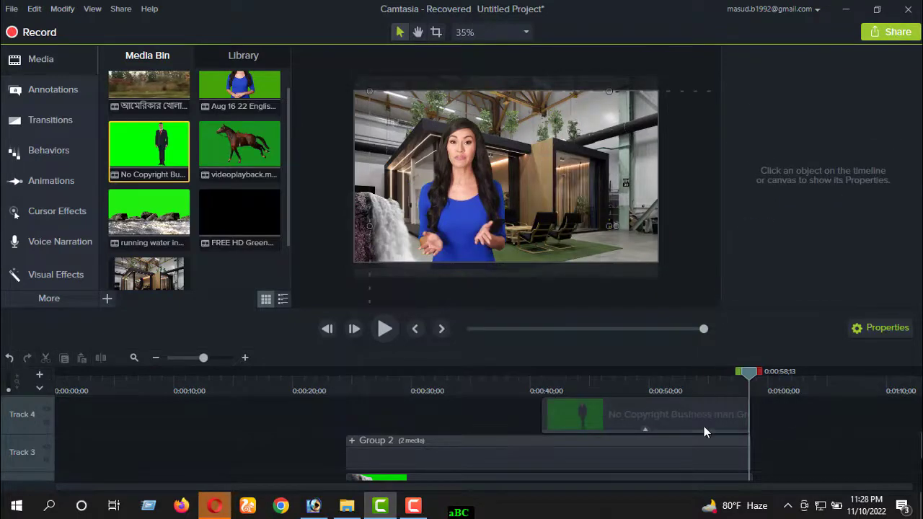
pyautogui.click(704, 426)
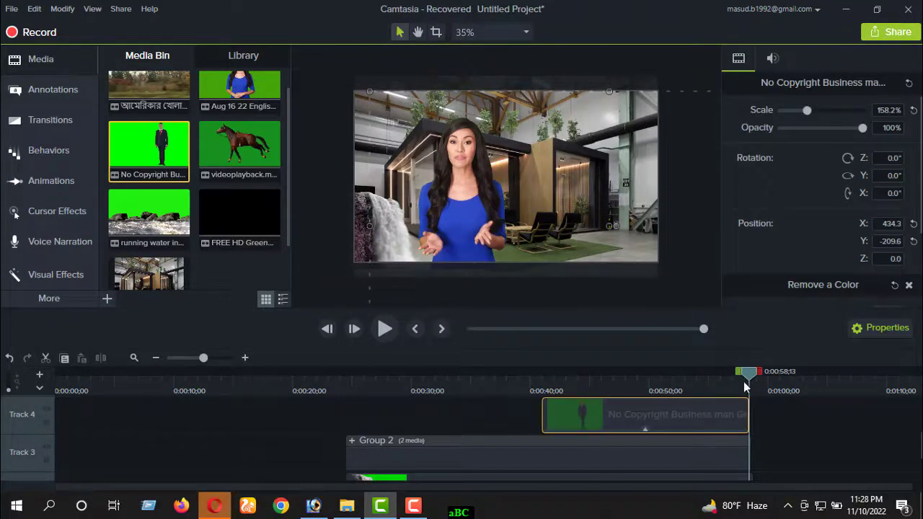
pyautogui.moveTo(743, 375); pyautogui.dragTo(664, 373)
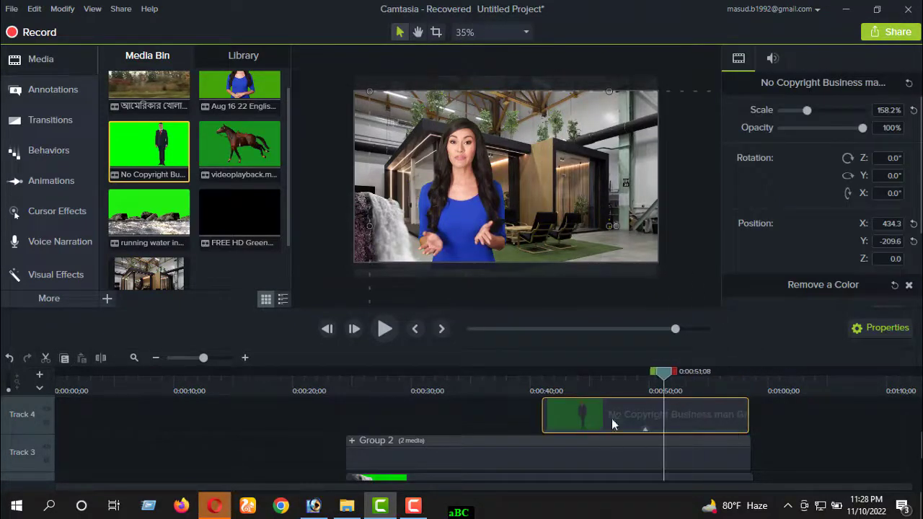
# Step: Try the Color Adjustment, Border, Colorize and Drop Shadow visual effects on the businessman clip on Track 4
pyautogui.click(51, 305)
pyautogui.click(62, 276)
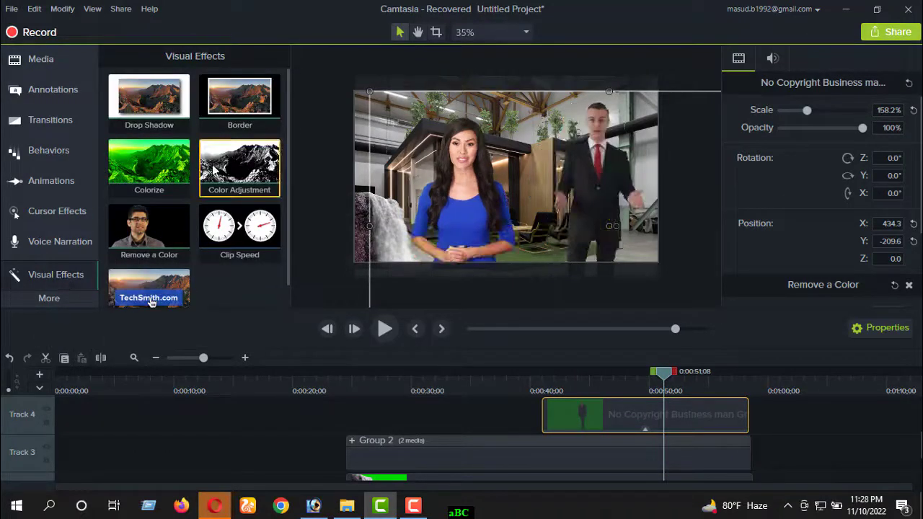
pyautogui.moveTo(218, 167); pyautogui.dragTo(605, 410)
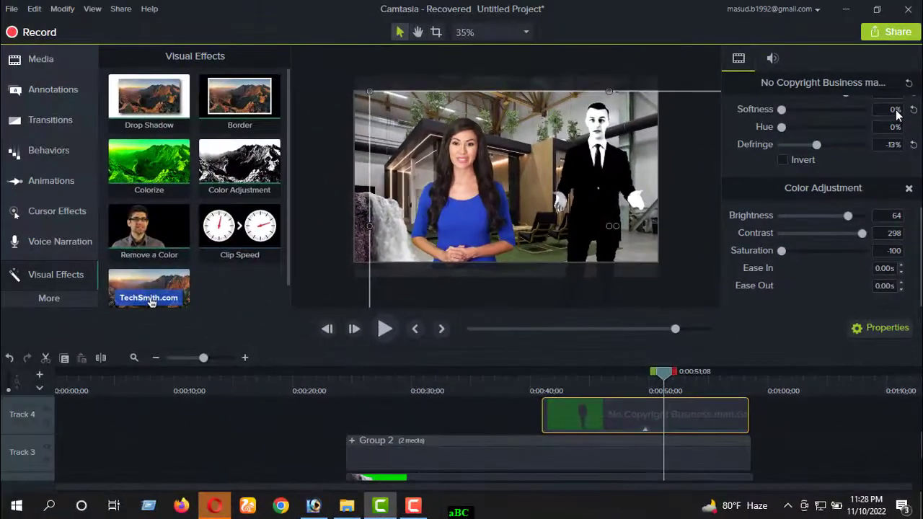
pyautogui.moveTo(240, 97); pyautogui.dragTo(613, 407)
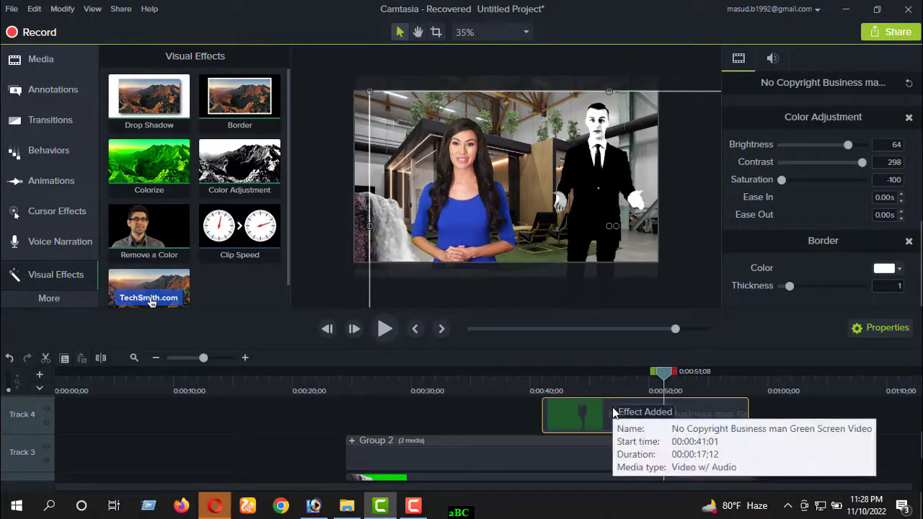
pyautogui.moveTo(239, 98); pyautogui.dragTo(637, 431)
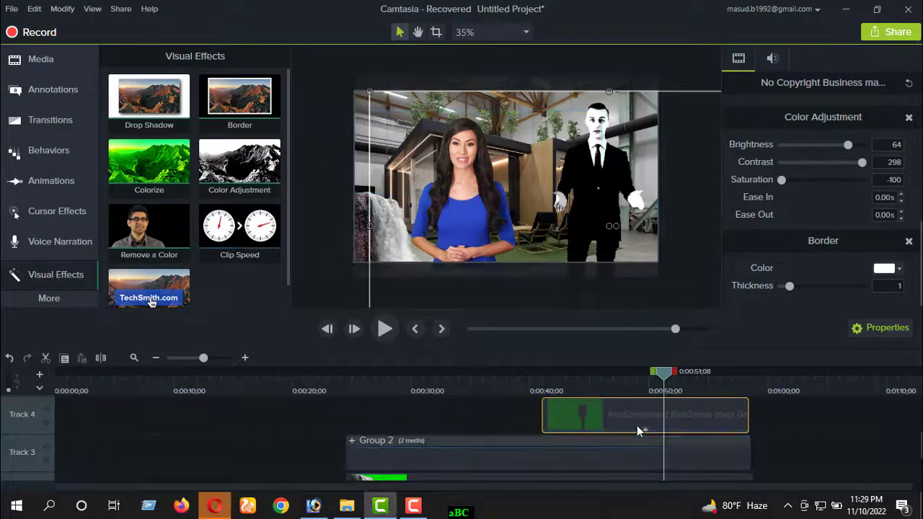
pyautogui.moveTo(150, 165); pyautogui.dragTo(645, 418)
pyautogui.moveTo(154, 115); pyautogui.dragTo(632, 402)
# Step: Undo the trial visual effects and delete the restored businessman section after 0:00:58;13 on Track 4
pyautogui.click(10, 357)
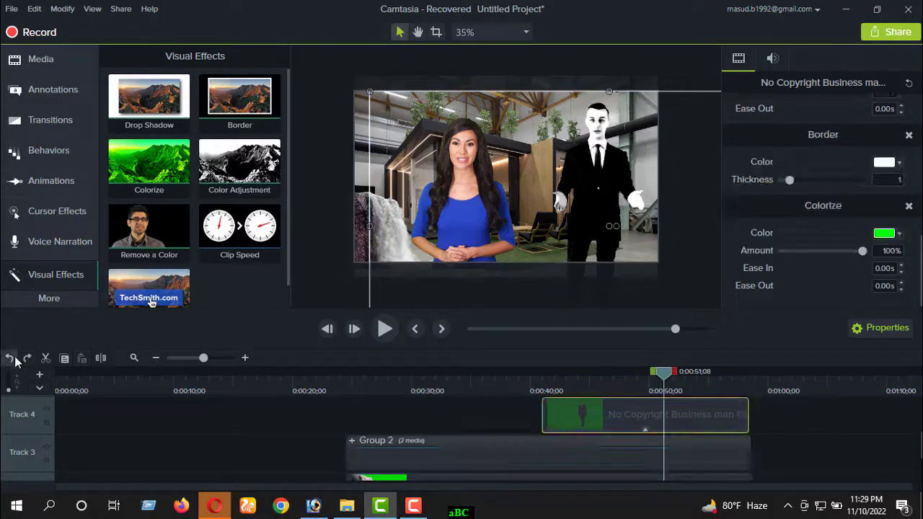
pyautogui.click(9, 358)
pyautogui.click(9, 358)
pyautogui.click(9, 357)
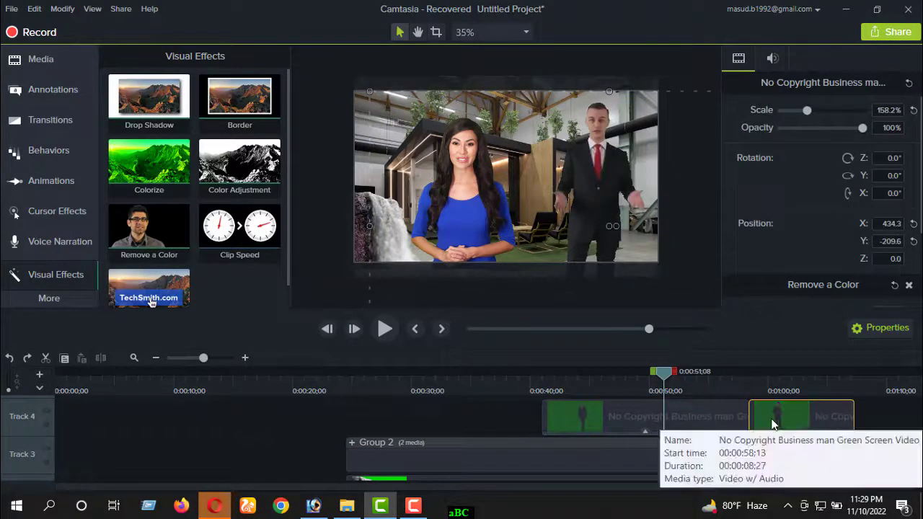
pyautogui.moveTo(772, 419)
pyautogui.mouseDown()
pyautogui.moveTo(780, 418)
pyautogui.moveTo(767, 418)
pyautogui.mouseUp()
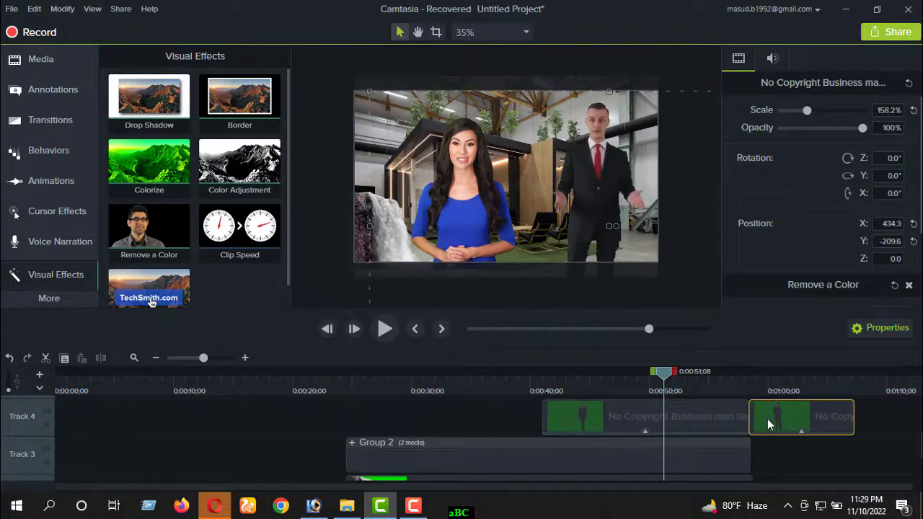
pyautogui.press('Delete')
# Step: Apply the Color Adjustment effect to the remaining businessman clip on Track 4
pyautogui.click(603, 418)
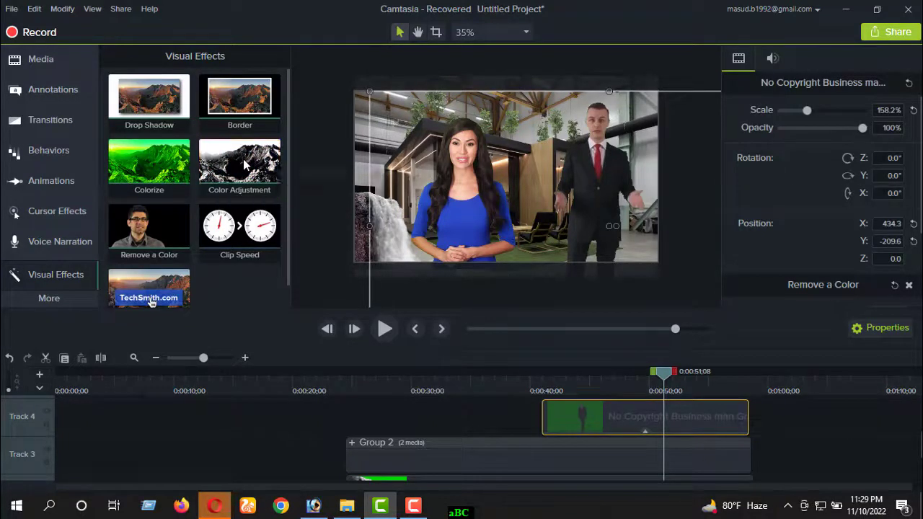
pyautogui.moveTo(245, 165); pyautogui.dragTo(289, 174)
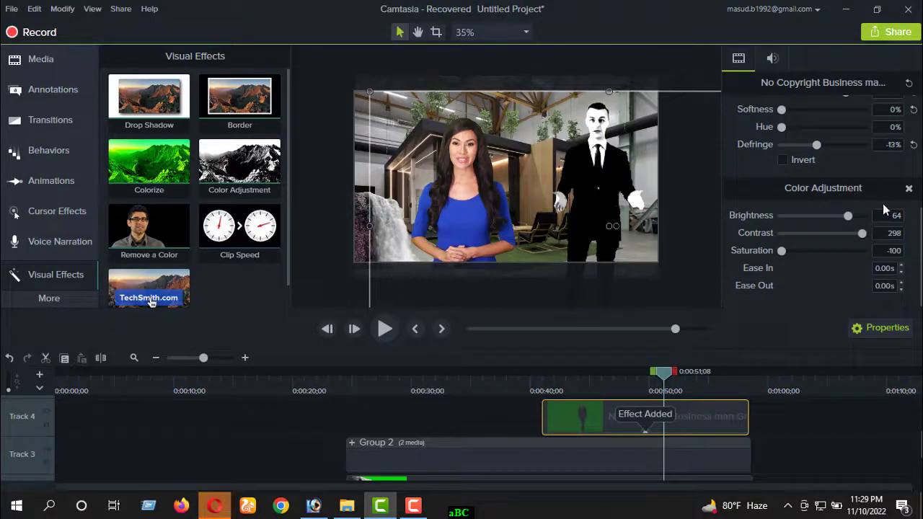
pyautogui.scroll(1, 872, 188)
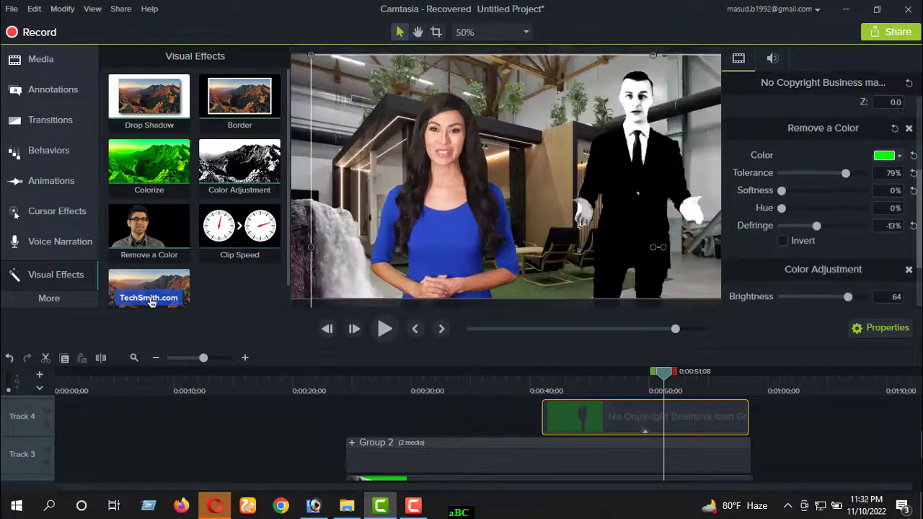
pyautogui.scroll(-1, 825, 199)
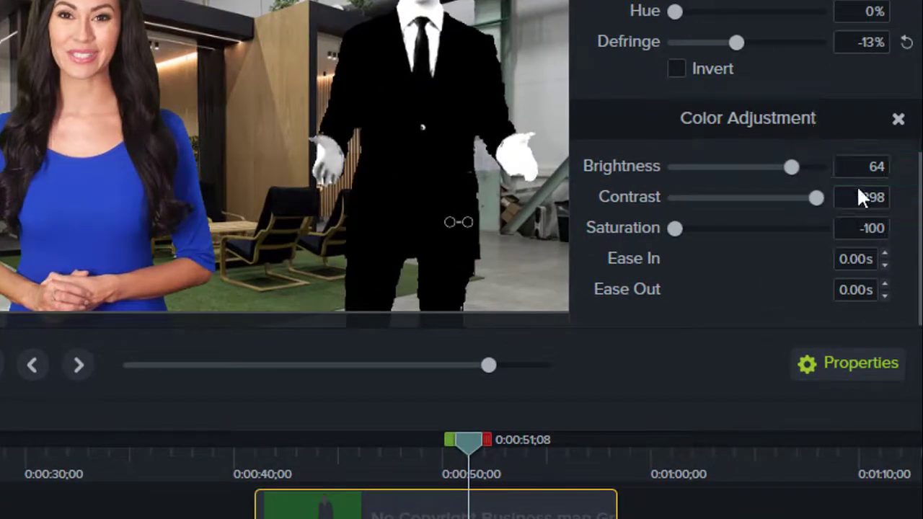
# Step: Zero the businessman clip's Color Adjustment values and fine-tune them to brightness 5, contrast 56 and saturation -15
pyautogui.click(885, 166)
pyautogui.write('0')
pyautogui.click(859, 196)
pyautogui.write('0')
pyautogui.click(861, 228)
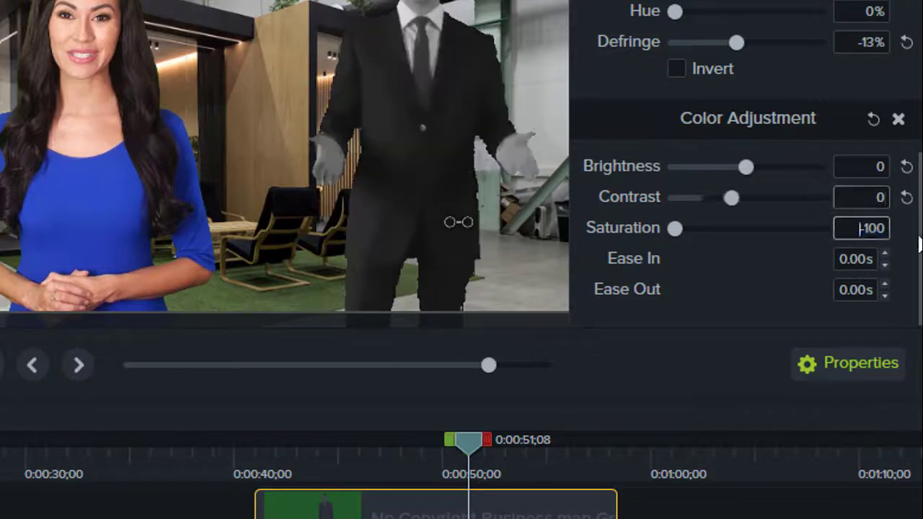
pyautogui.write('0')
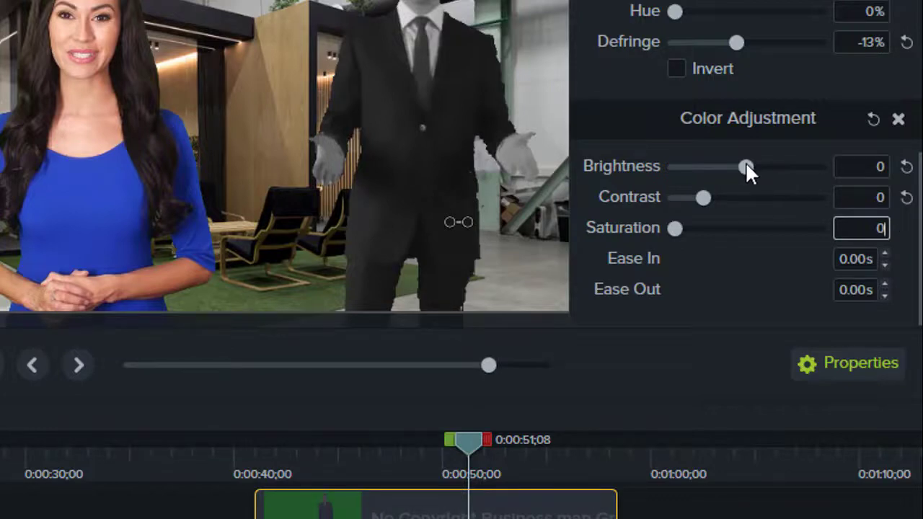
pyautogui.moveTo(746, 167); pyautogui.dragTo(751, 163)
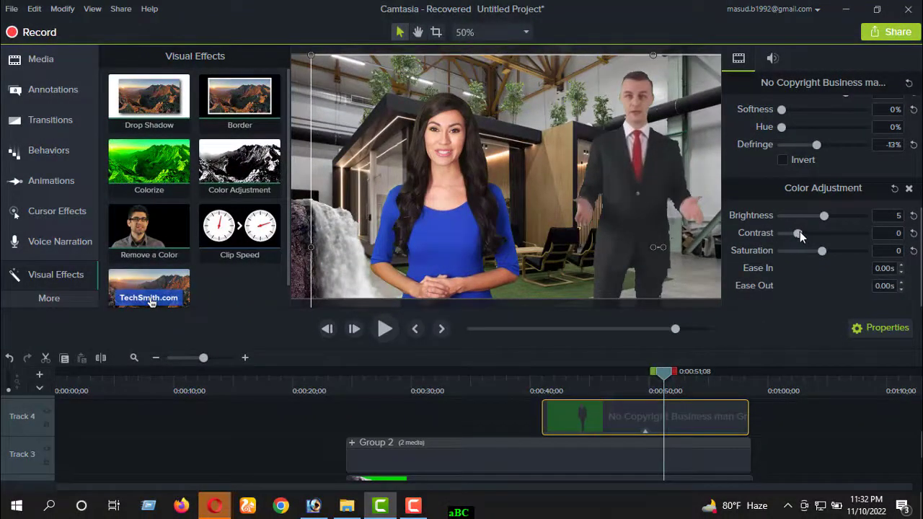
pyautogui.moveTo(799, 234)
pyautogui.mouseDown()
pyautogui.moveTo(821, 238)
pyautogui.moveTo(810, 233)
pyautogui.mouseUp()
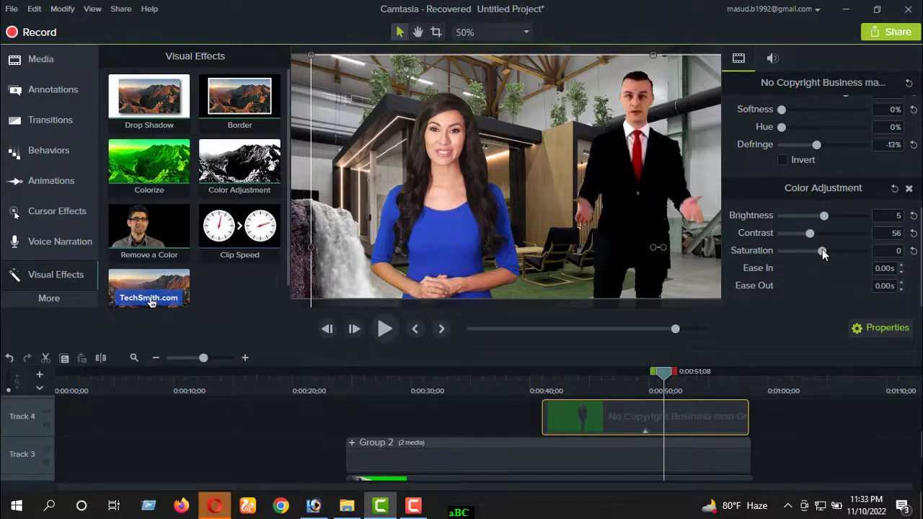
pyautogui.moveTo(827, 250)
pyautogui.mouseDown()
pyautogui.moveTo(854, 249)
pyautogui.moveTo(796, 250)
pyautogui.moveTo(816, 247)
pyautogui.mouseUp()
# Step: Play the composite from 0:00:40;15 to preview the color-adjusted businessman beside the presenter
pyautogui.moveTo(669, 371); pyautogui.dragTo(532, 371)
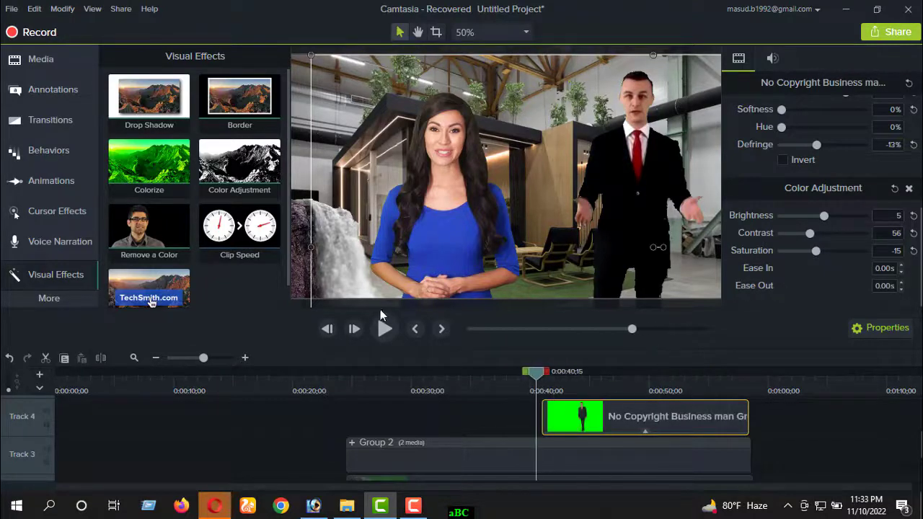
pyautogui.click(384, 329)
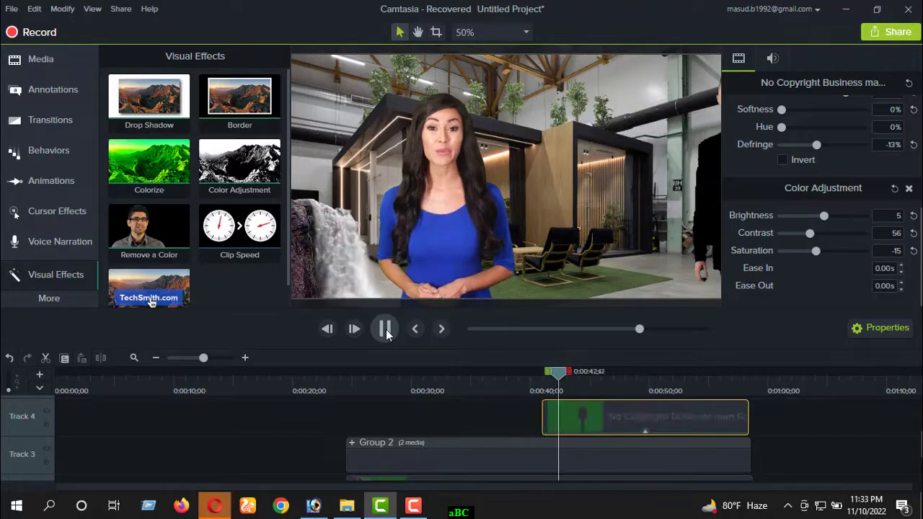